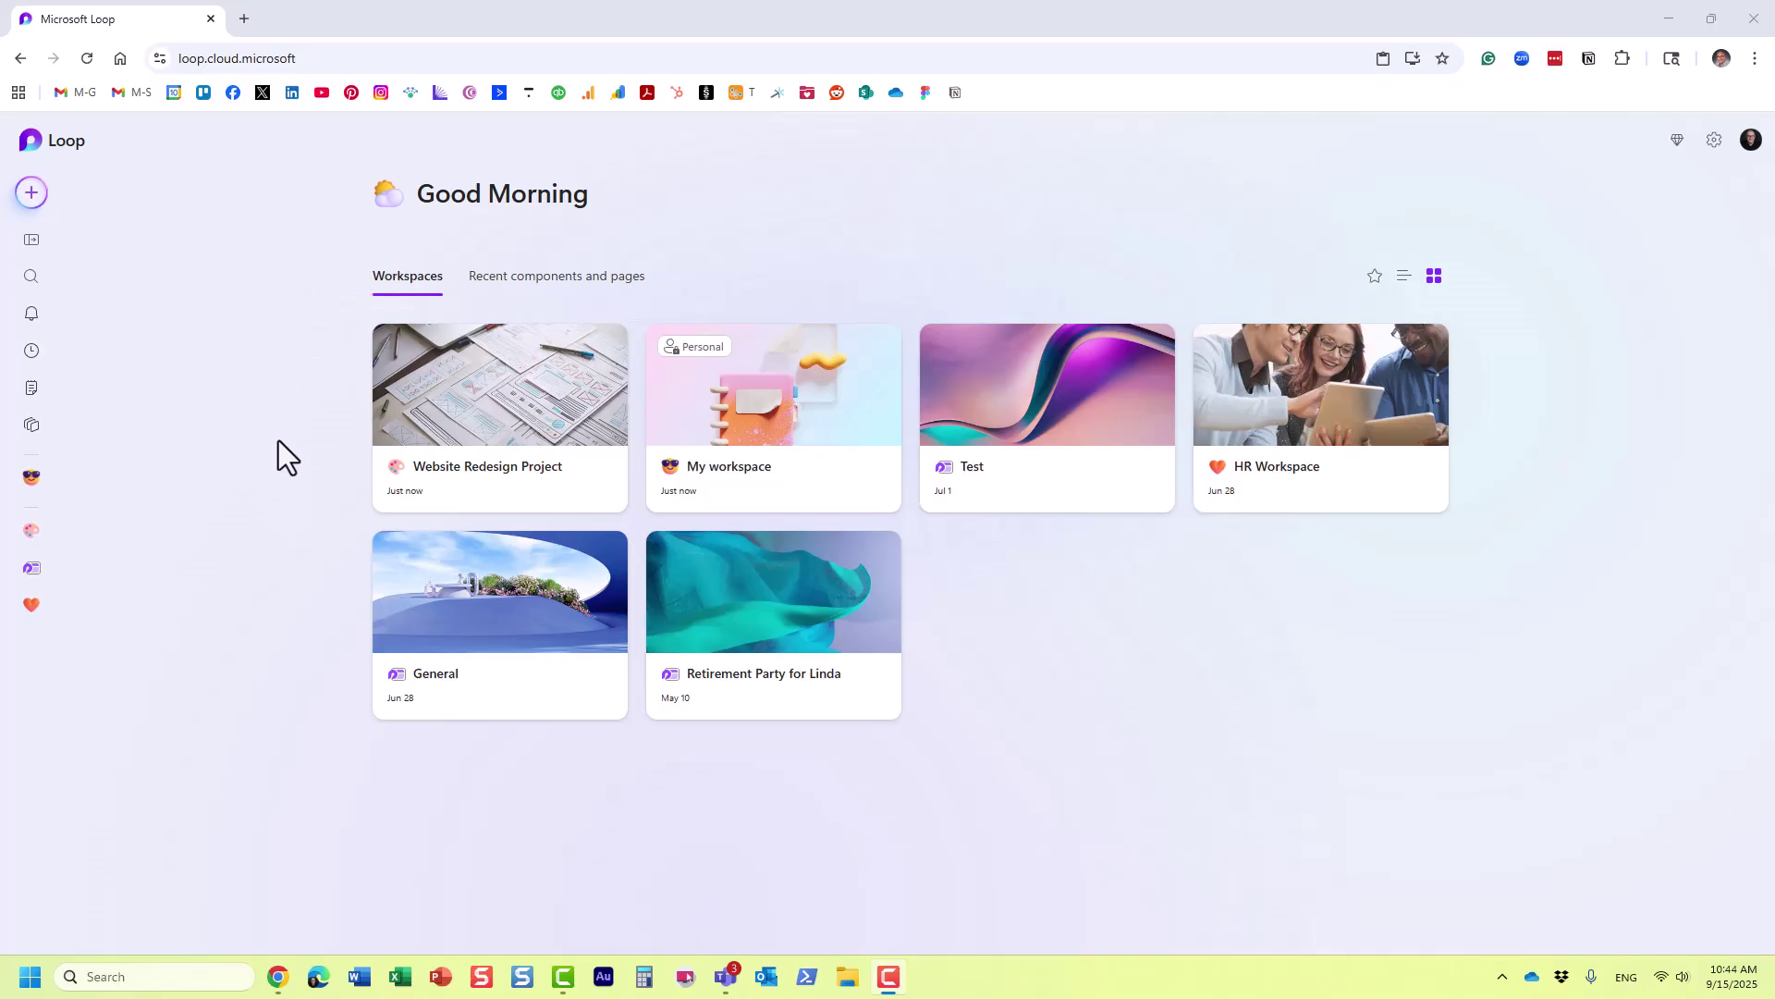
Create a new page titled 'New Page' in the Website Redesign Project workspace
left_click(499, 407)
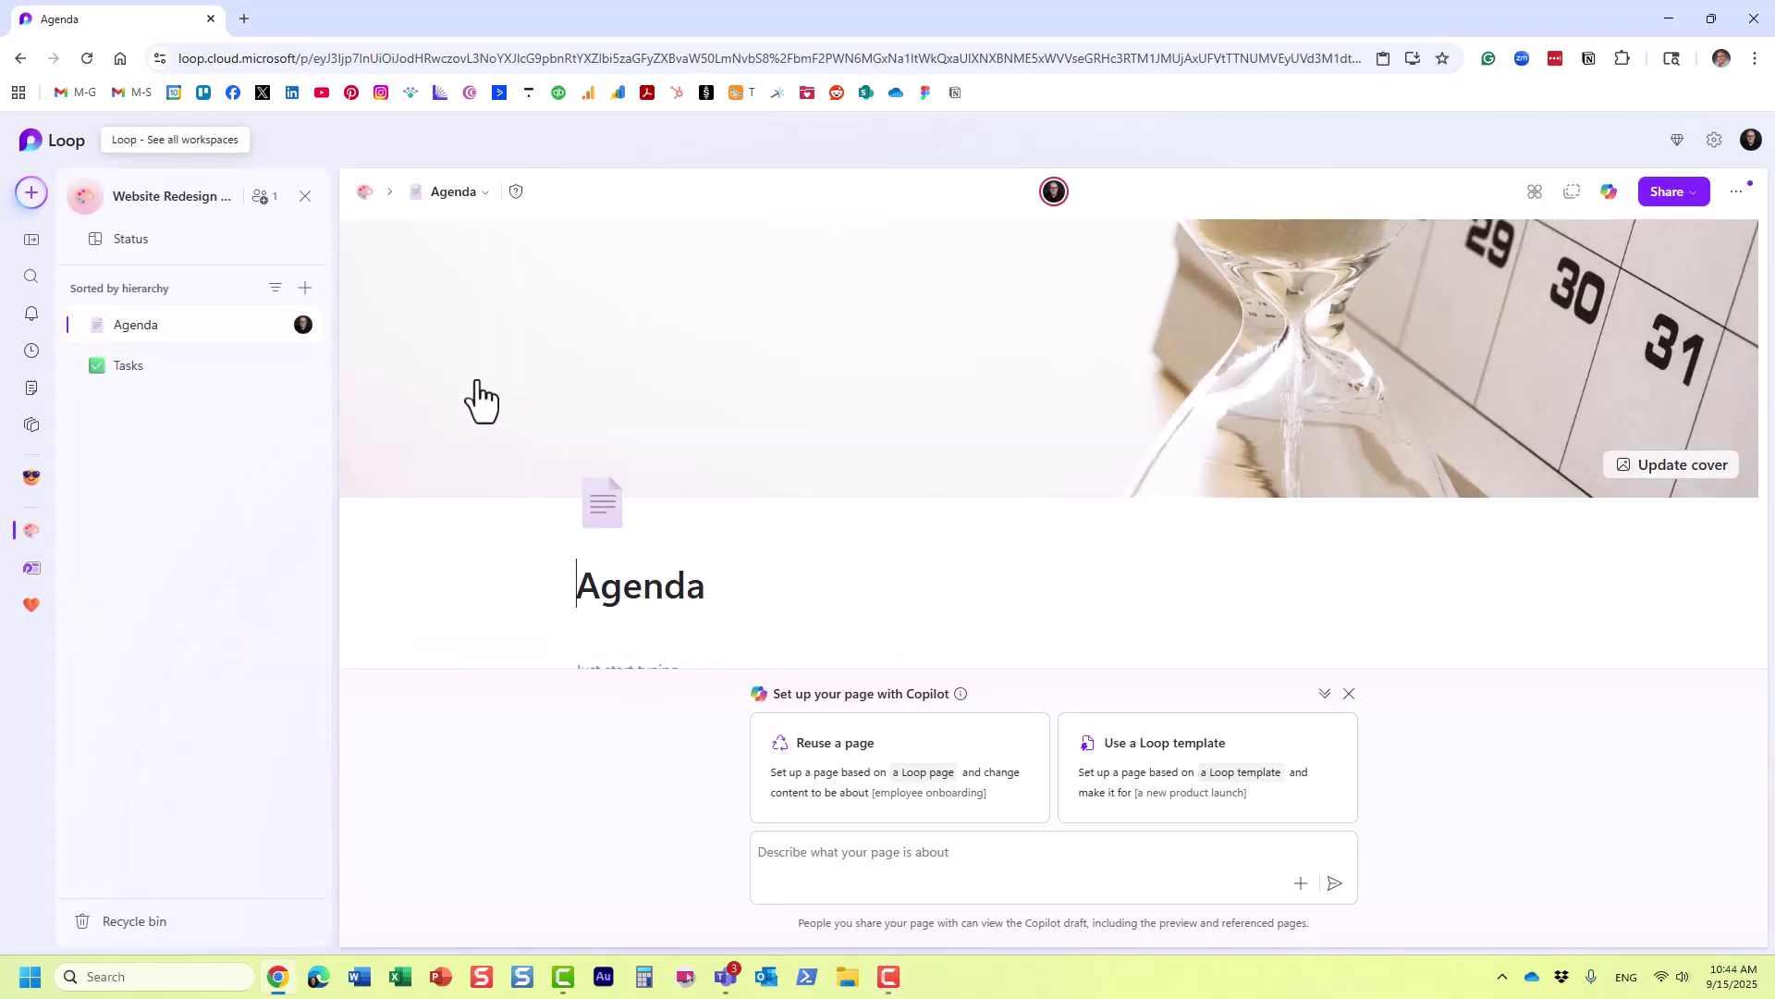
mouse_move(317, 400)
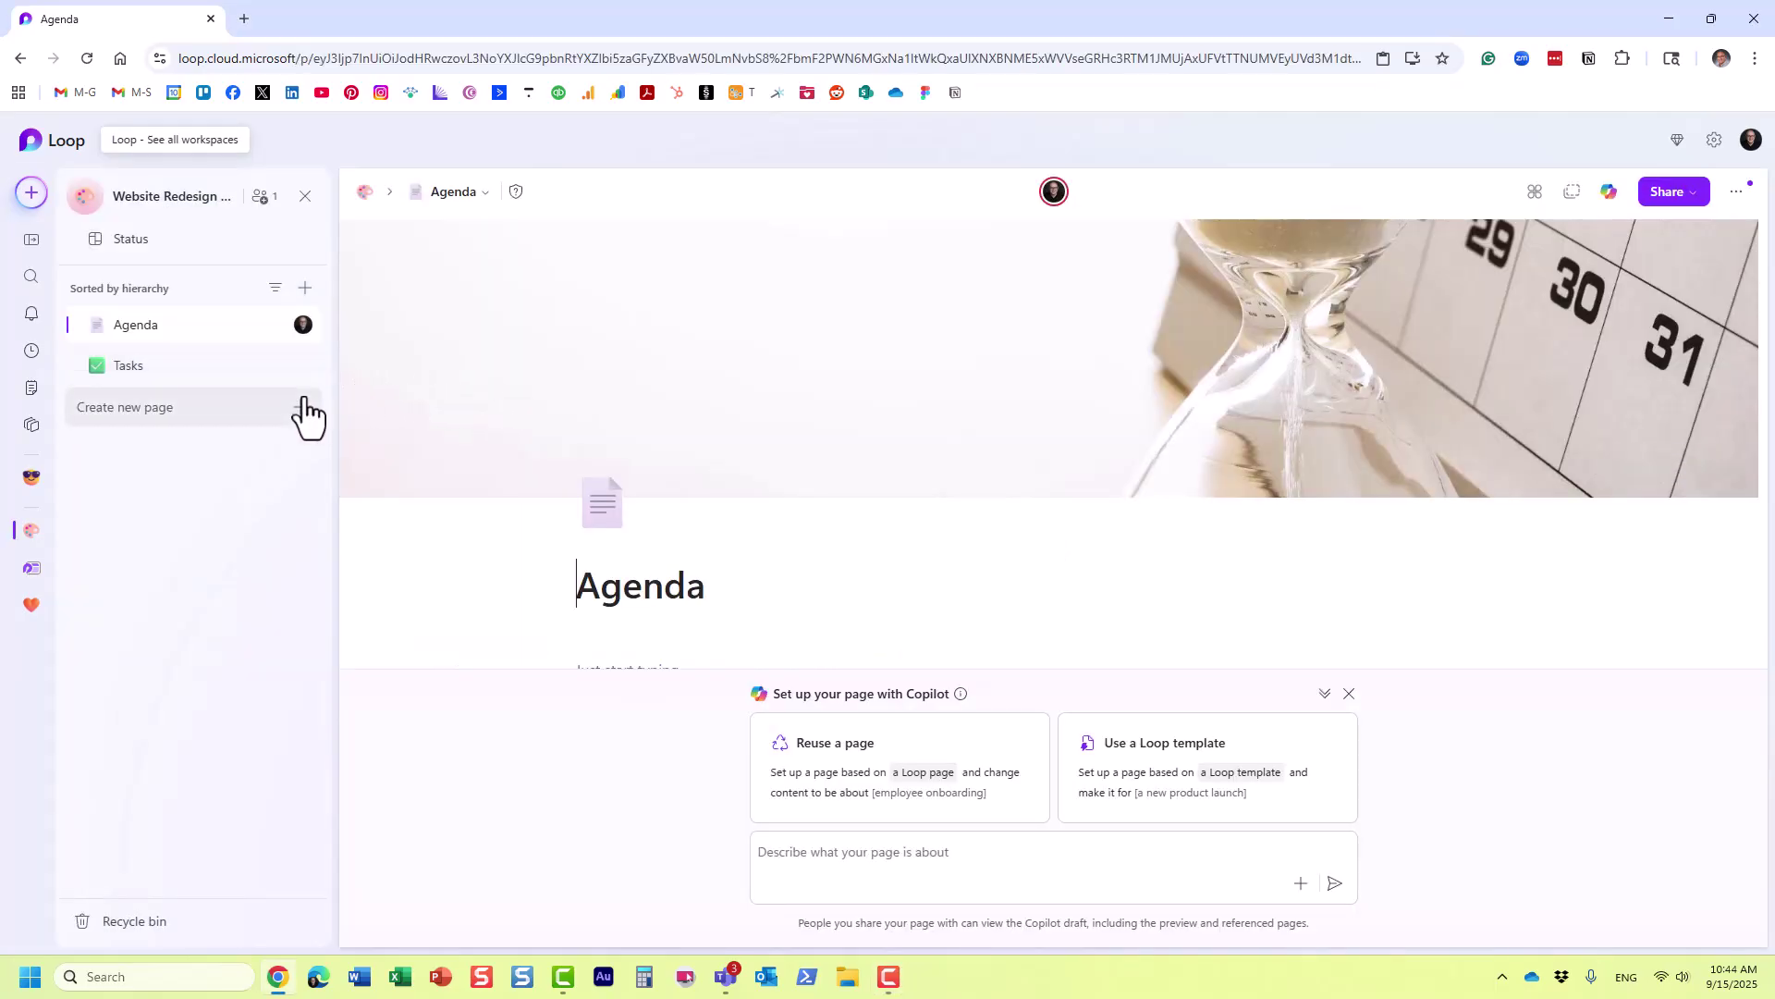
left_click(305, 289)
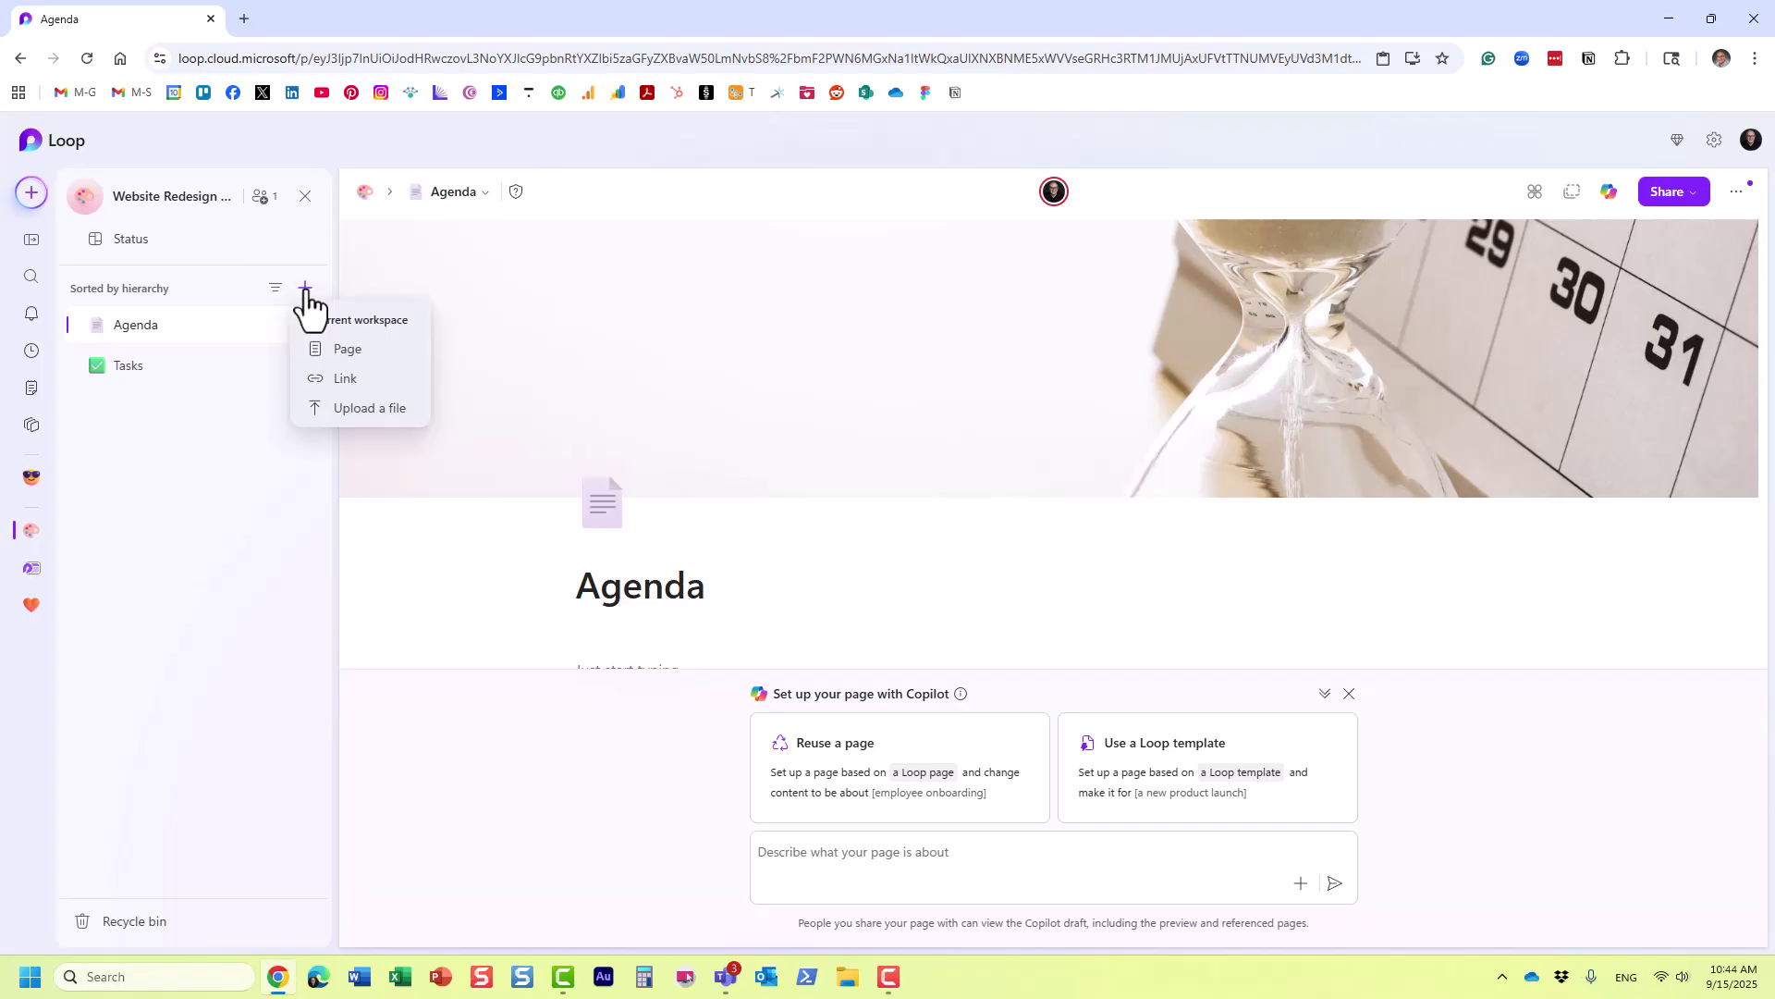
left_click(352, 355)
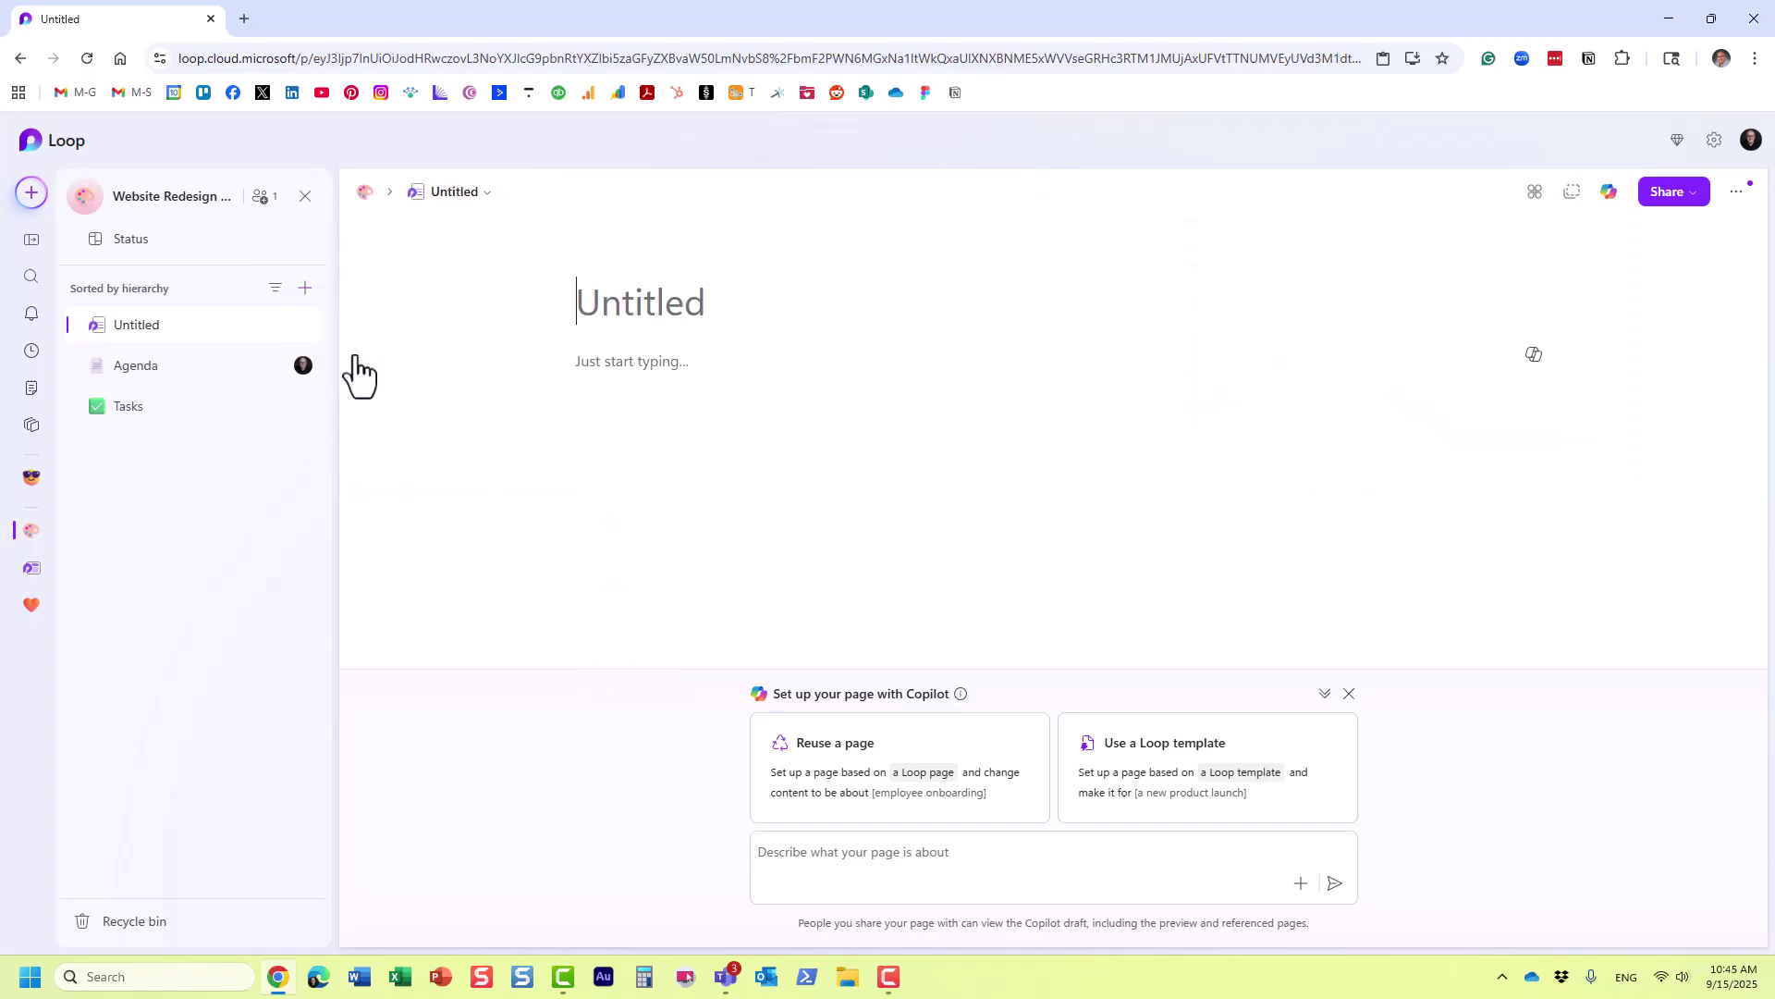
type("New Page")
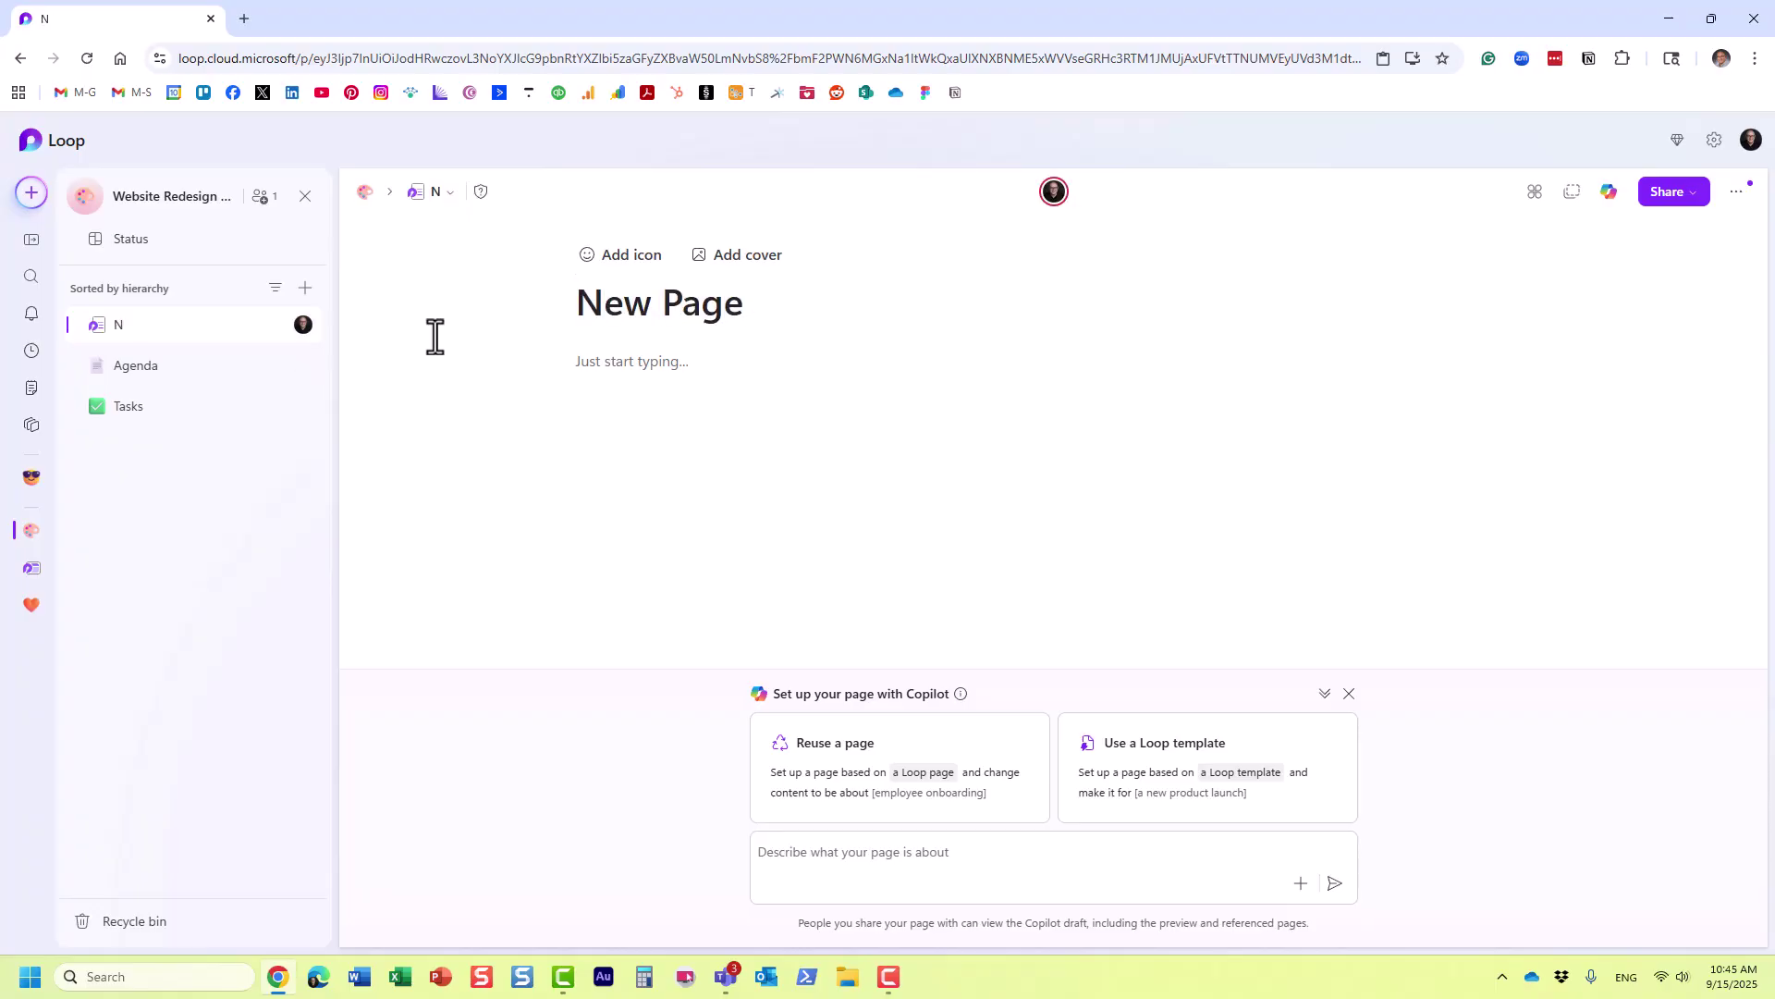
Dismiss the Copilot suggestions and write 'Hello' as the page's first line
left_click(1347, 699)
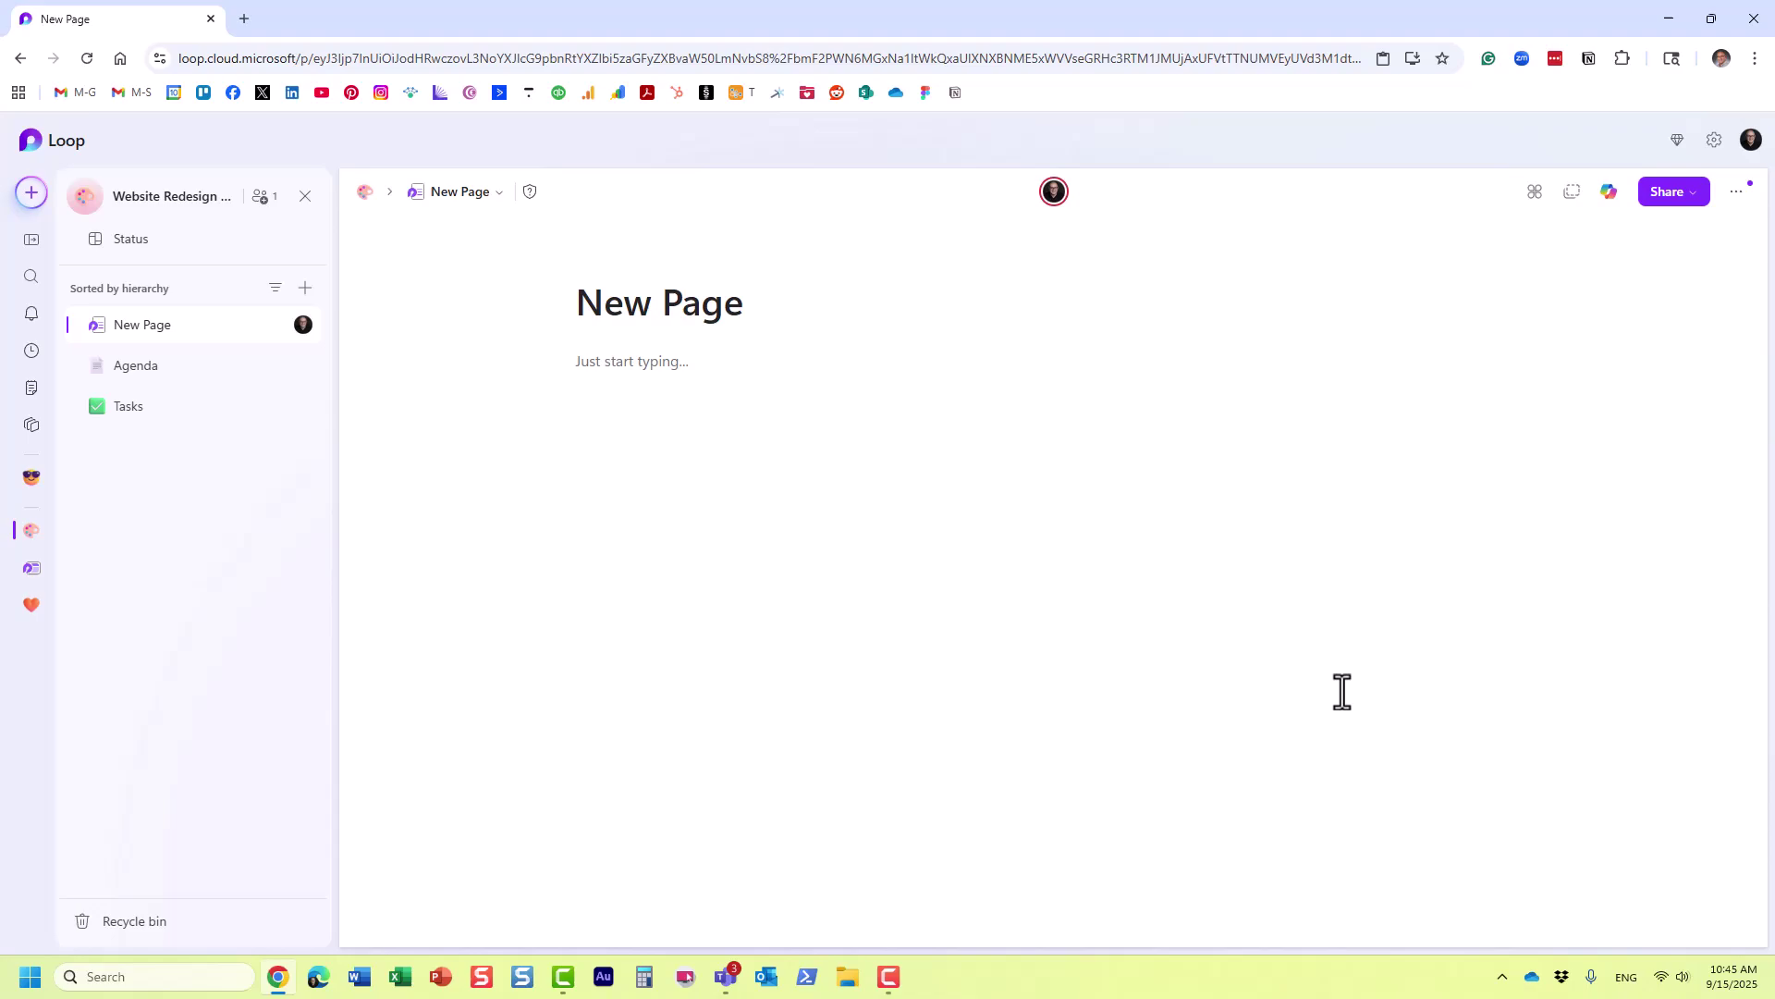
left_click(613, 361)
type("Hello")
key("Return")
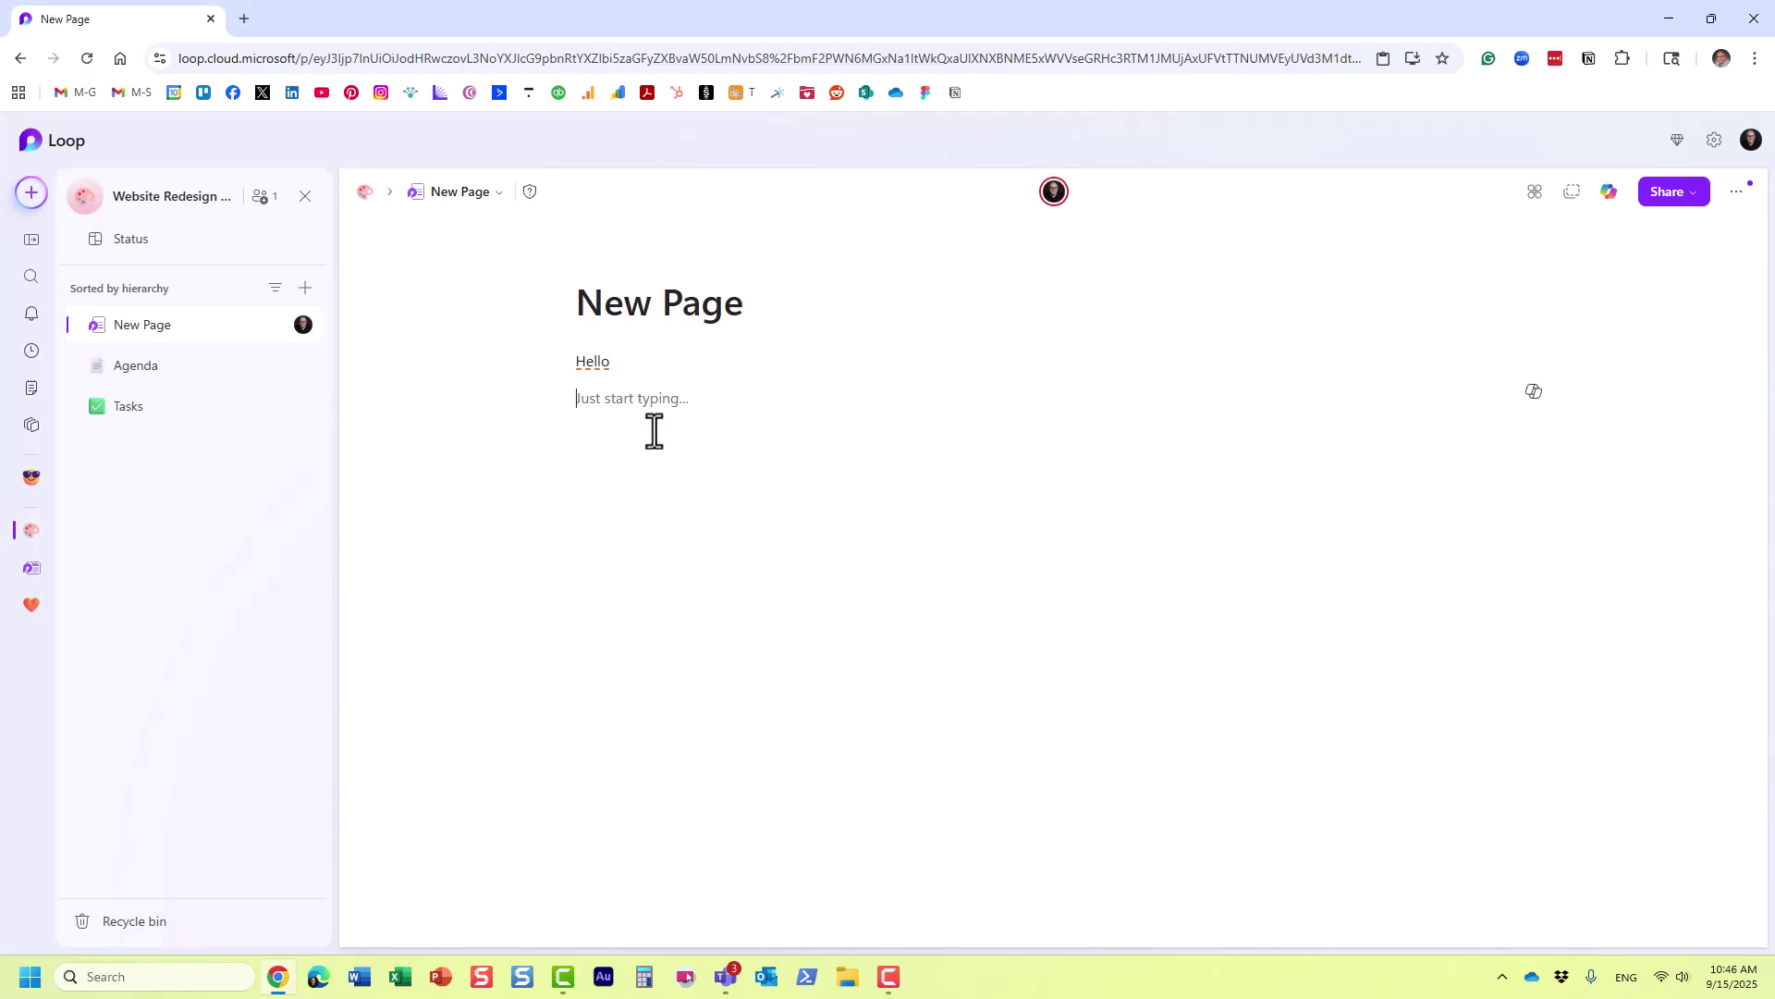
Type '/' below Hello and scroll the insert menu down to the Task list template
type("/")
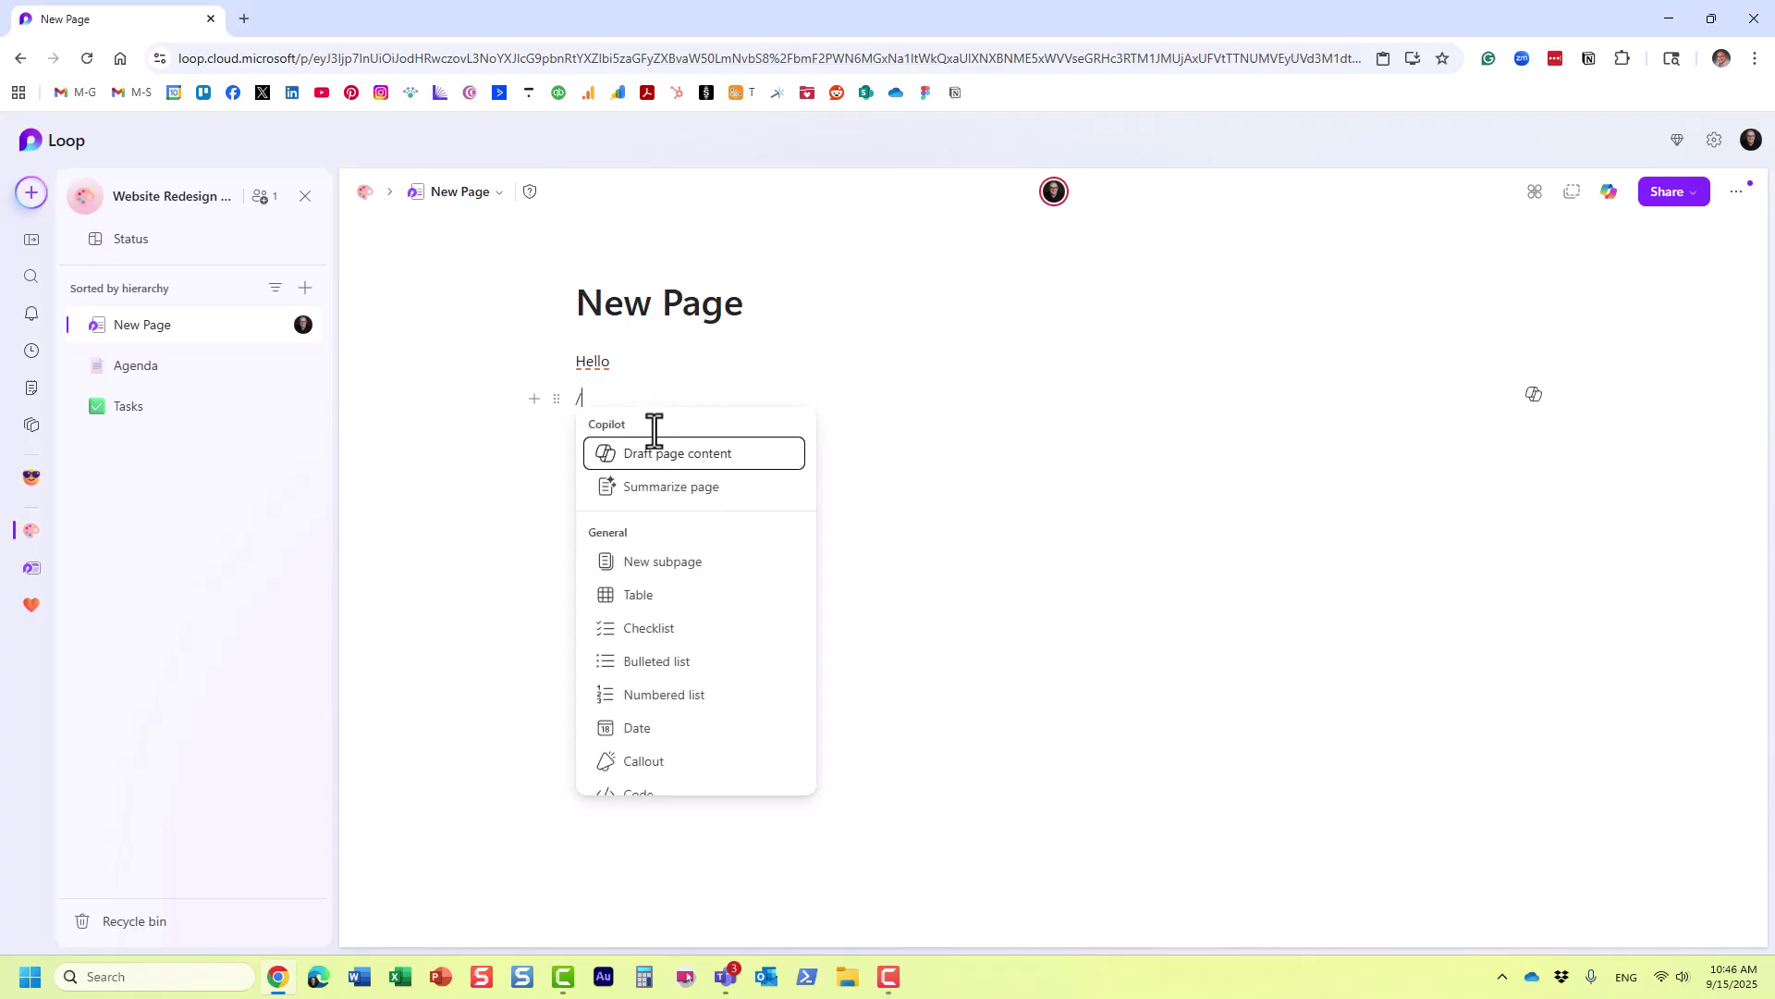
left_click(534, 398)
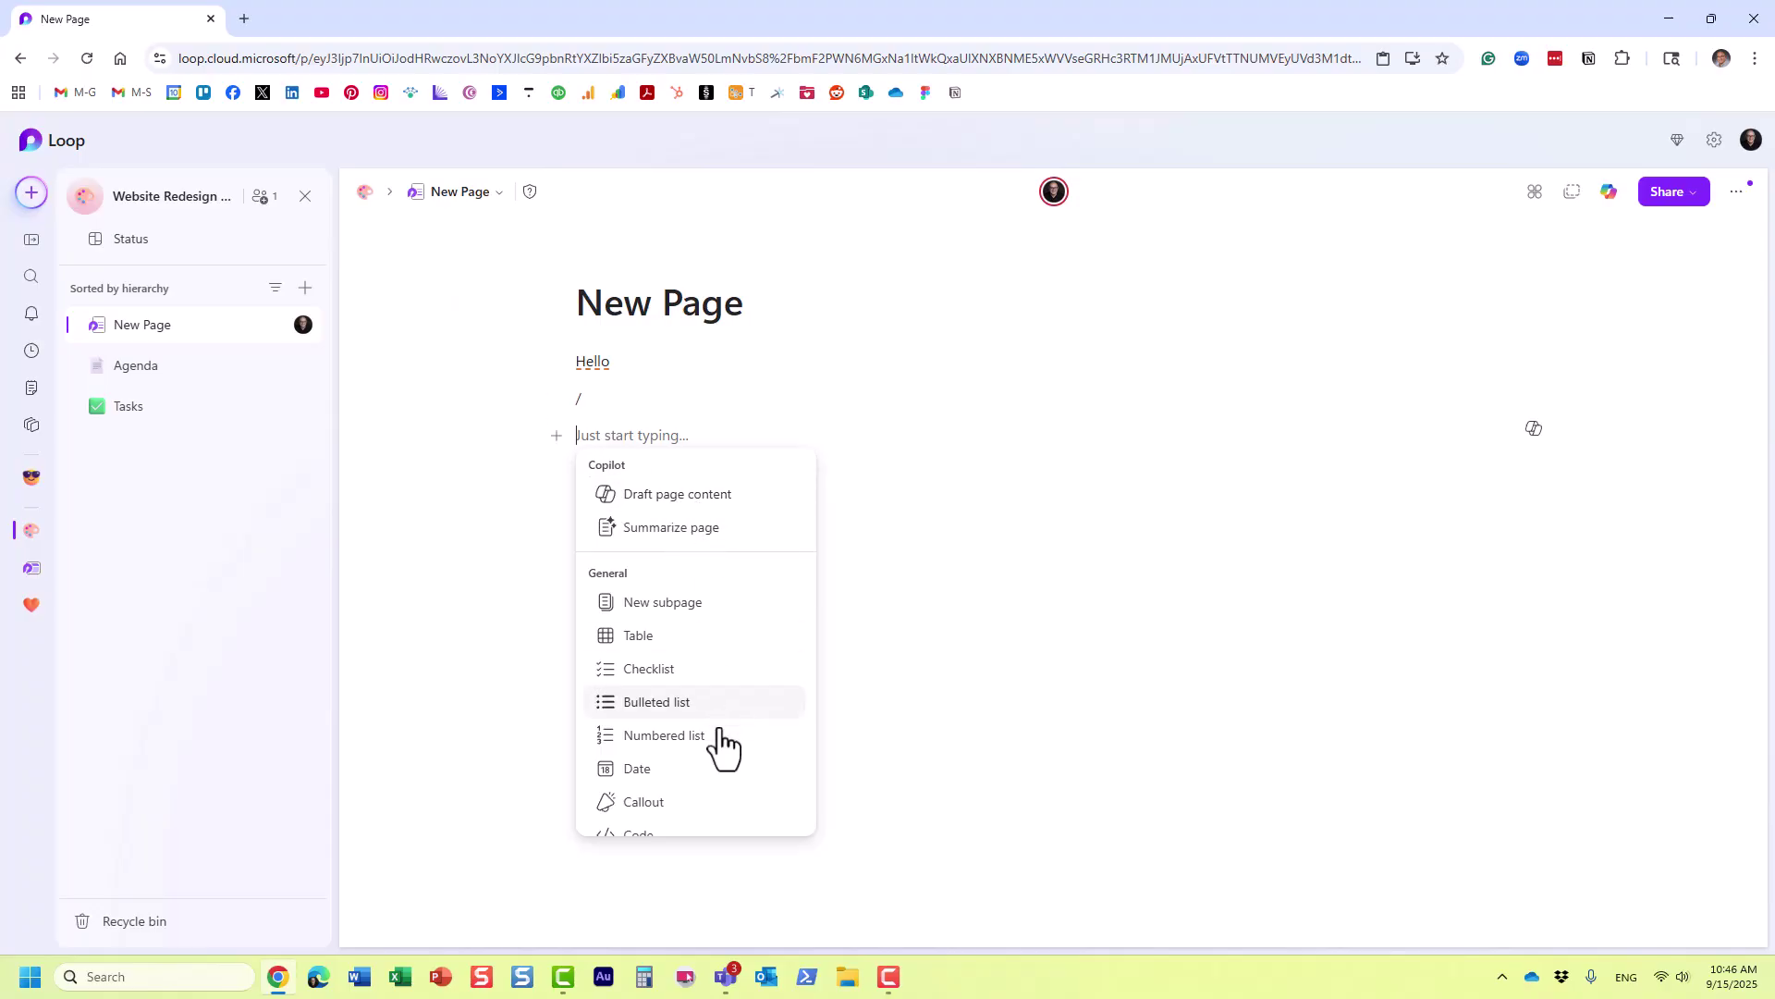
scroll(712, 684, "down", 3)
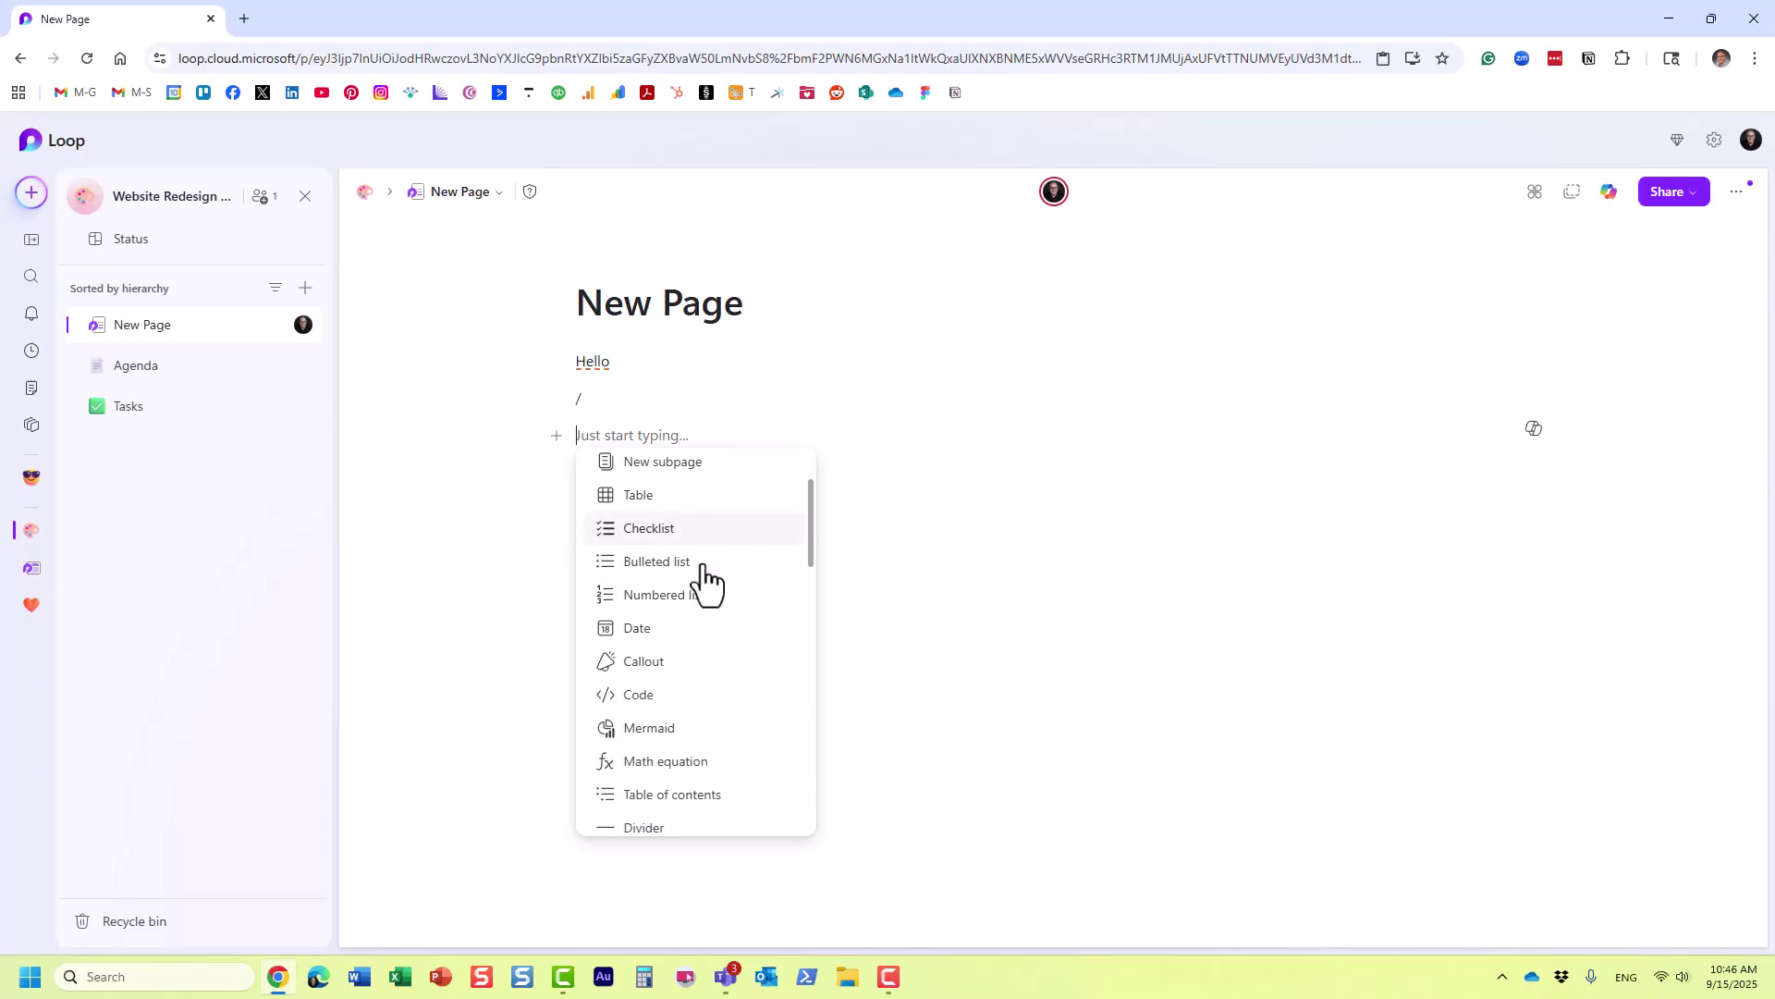
scroll(702, 578, "down", 3)
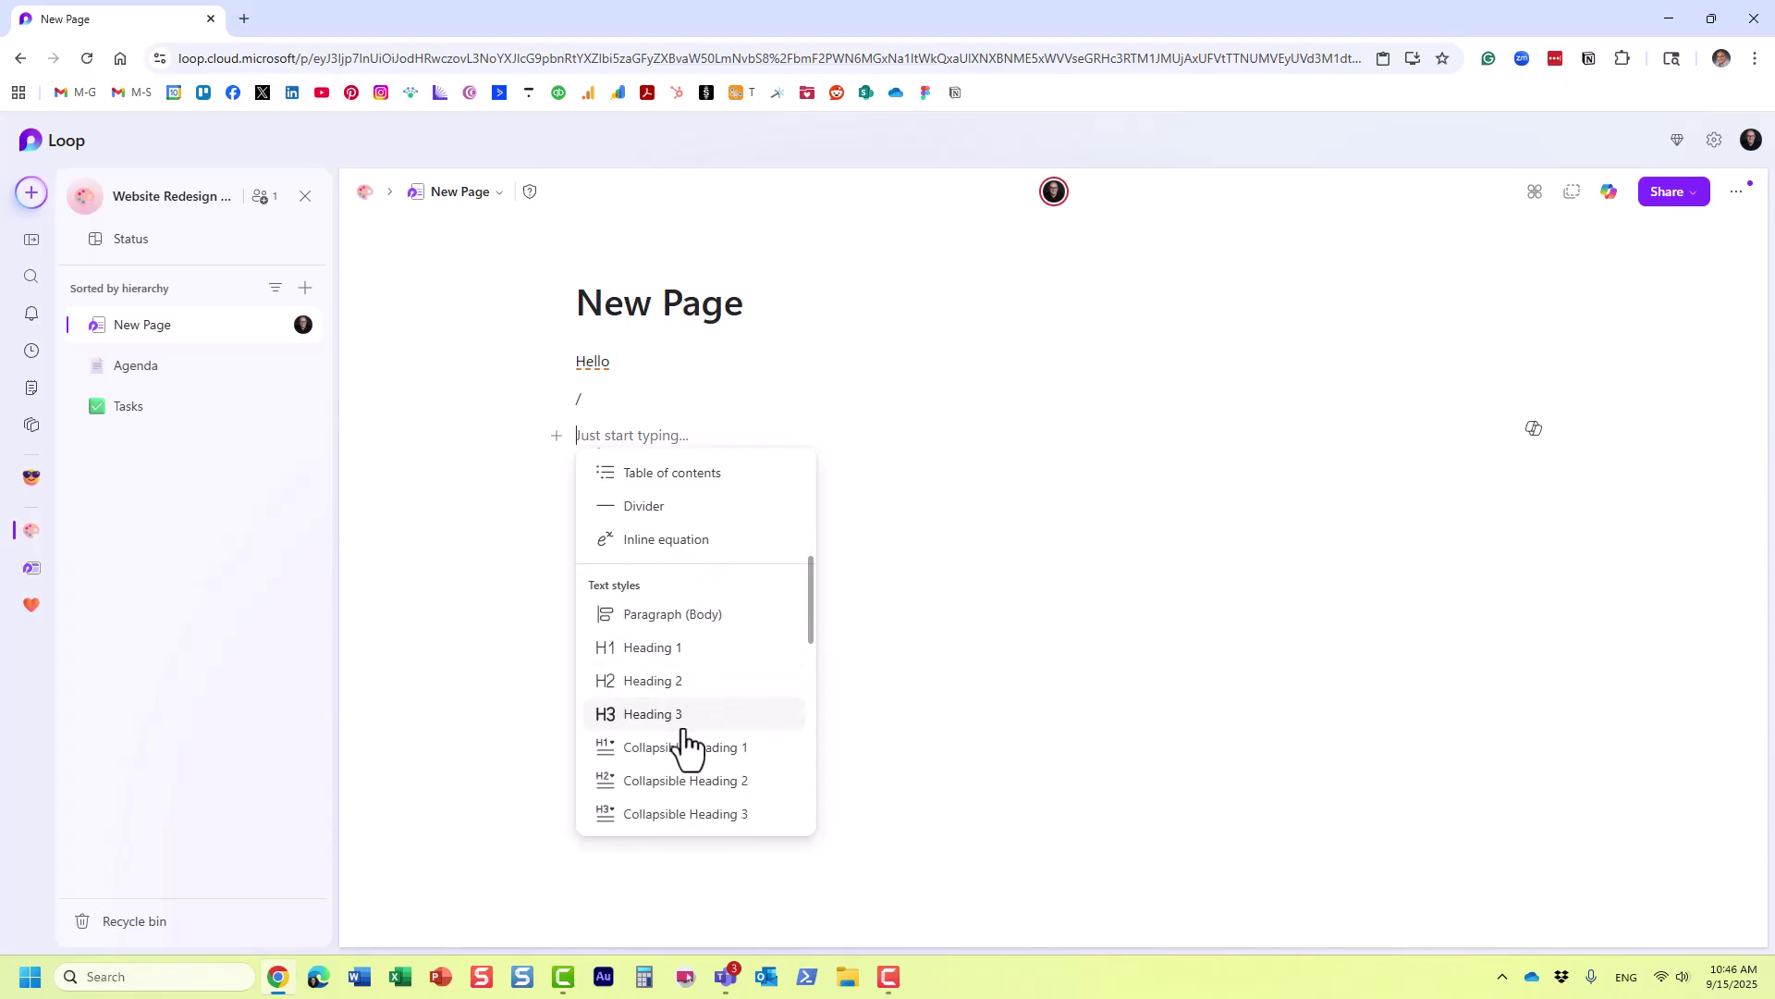
scroll(694, 615, "up", 3)
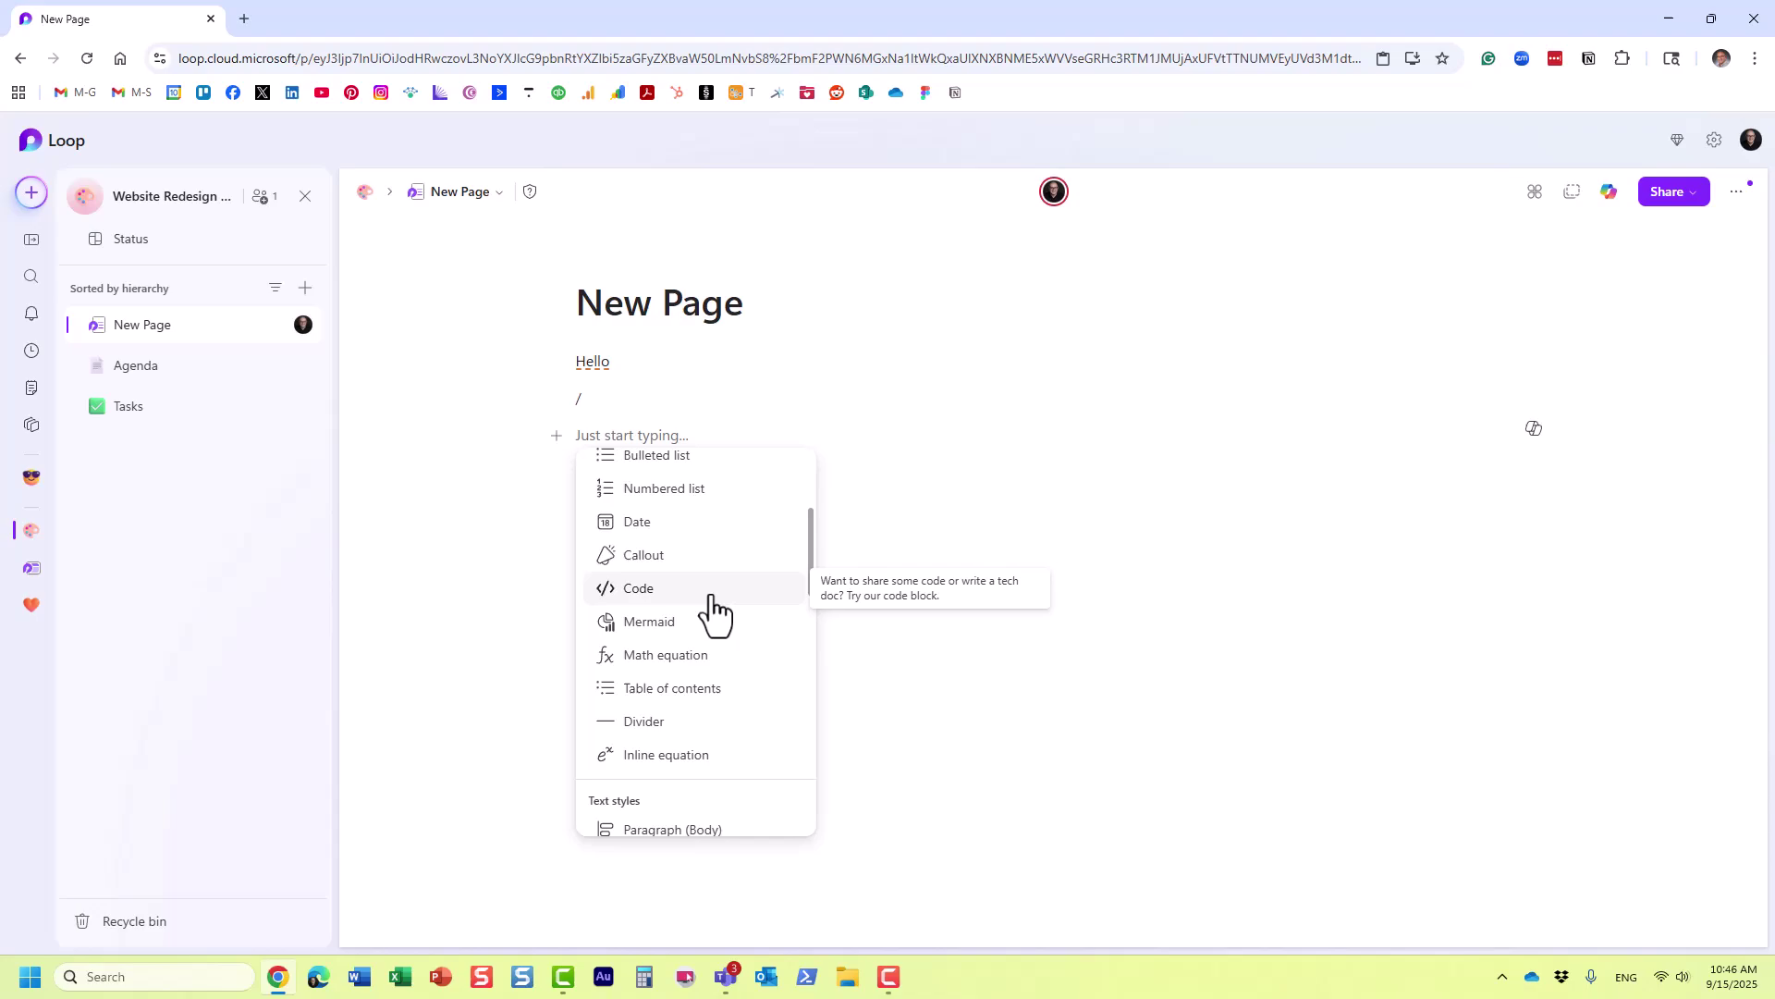
scroll(681, 698, "up", 2)
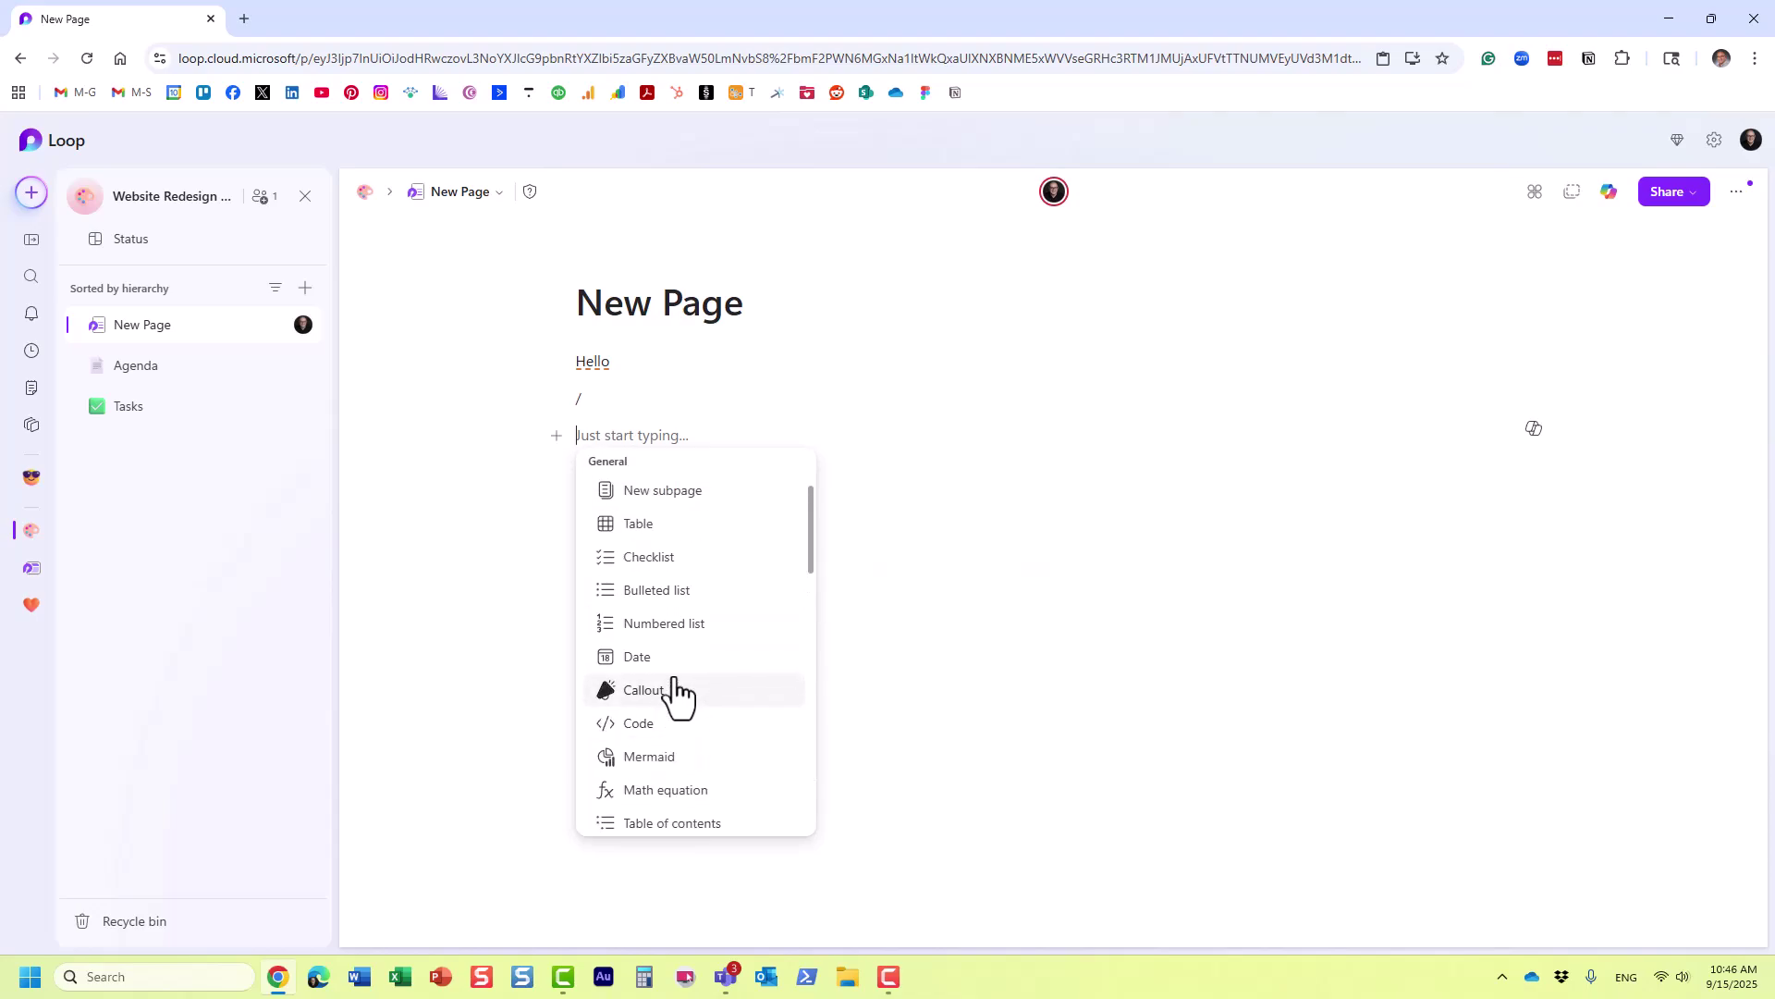
scroll(678, 691, "up", 2)
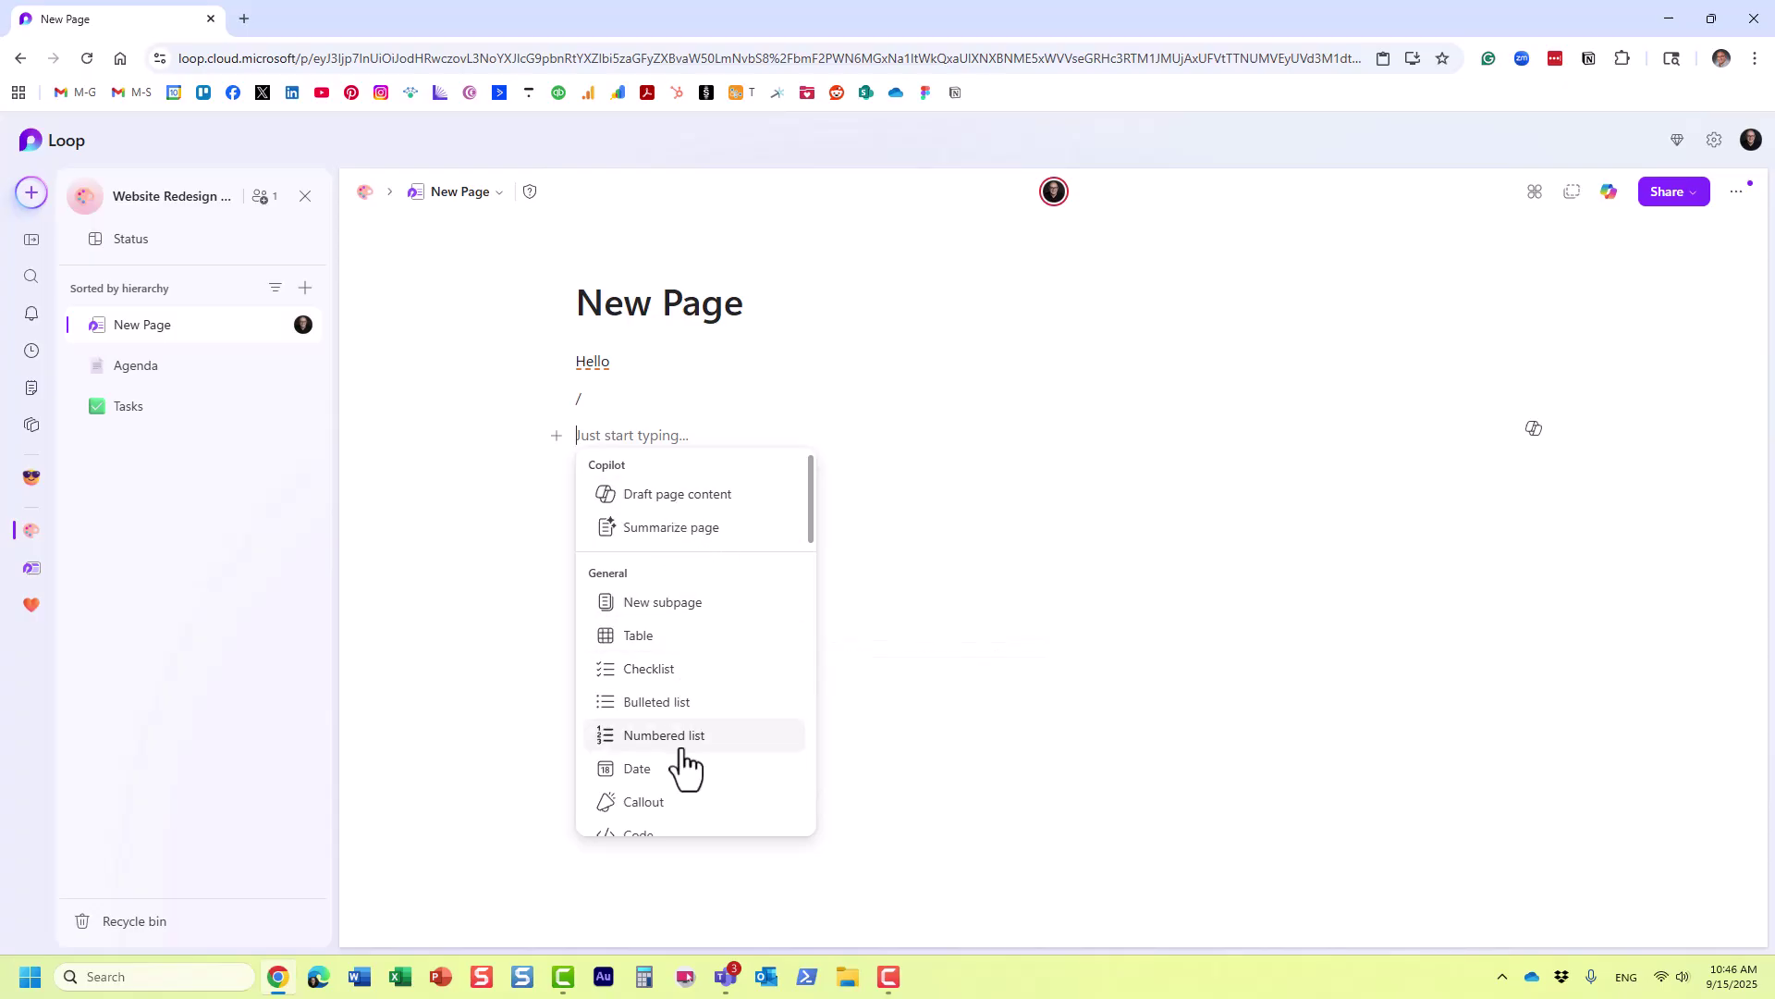
scroll(681, 730, "down", 1)
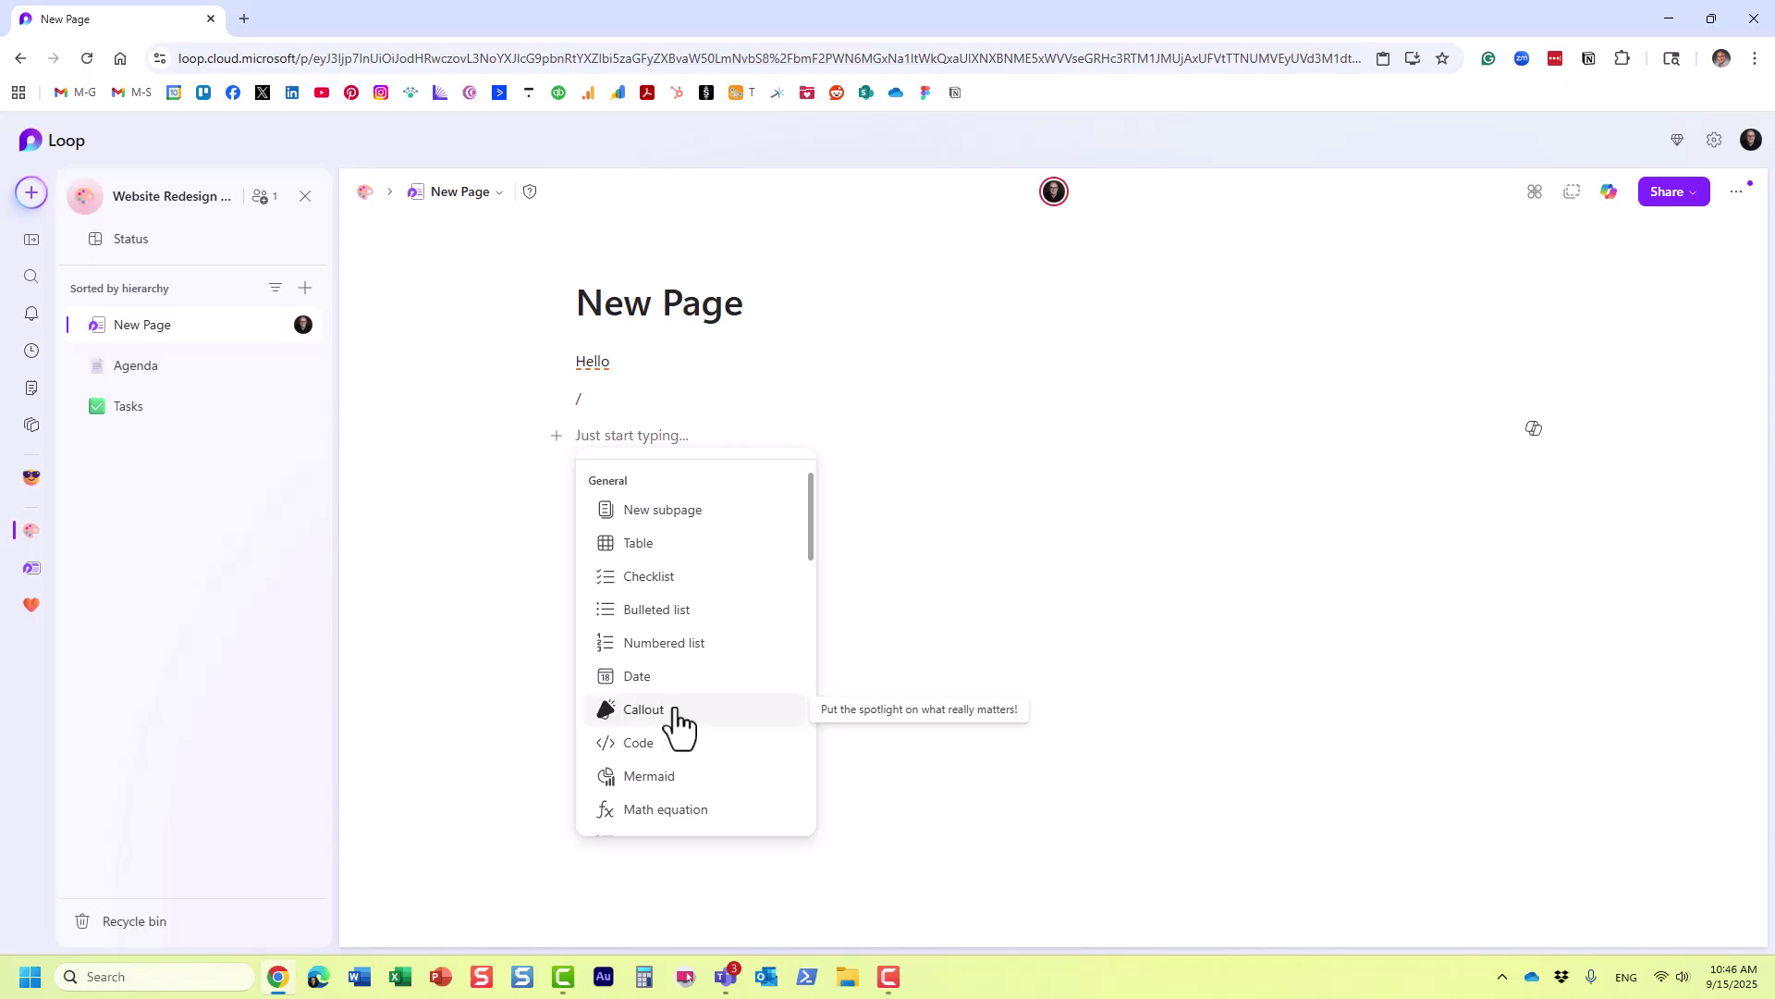
scroll(675, 707, "down", 1)
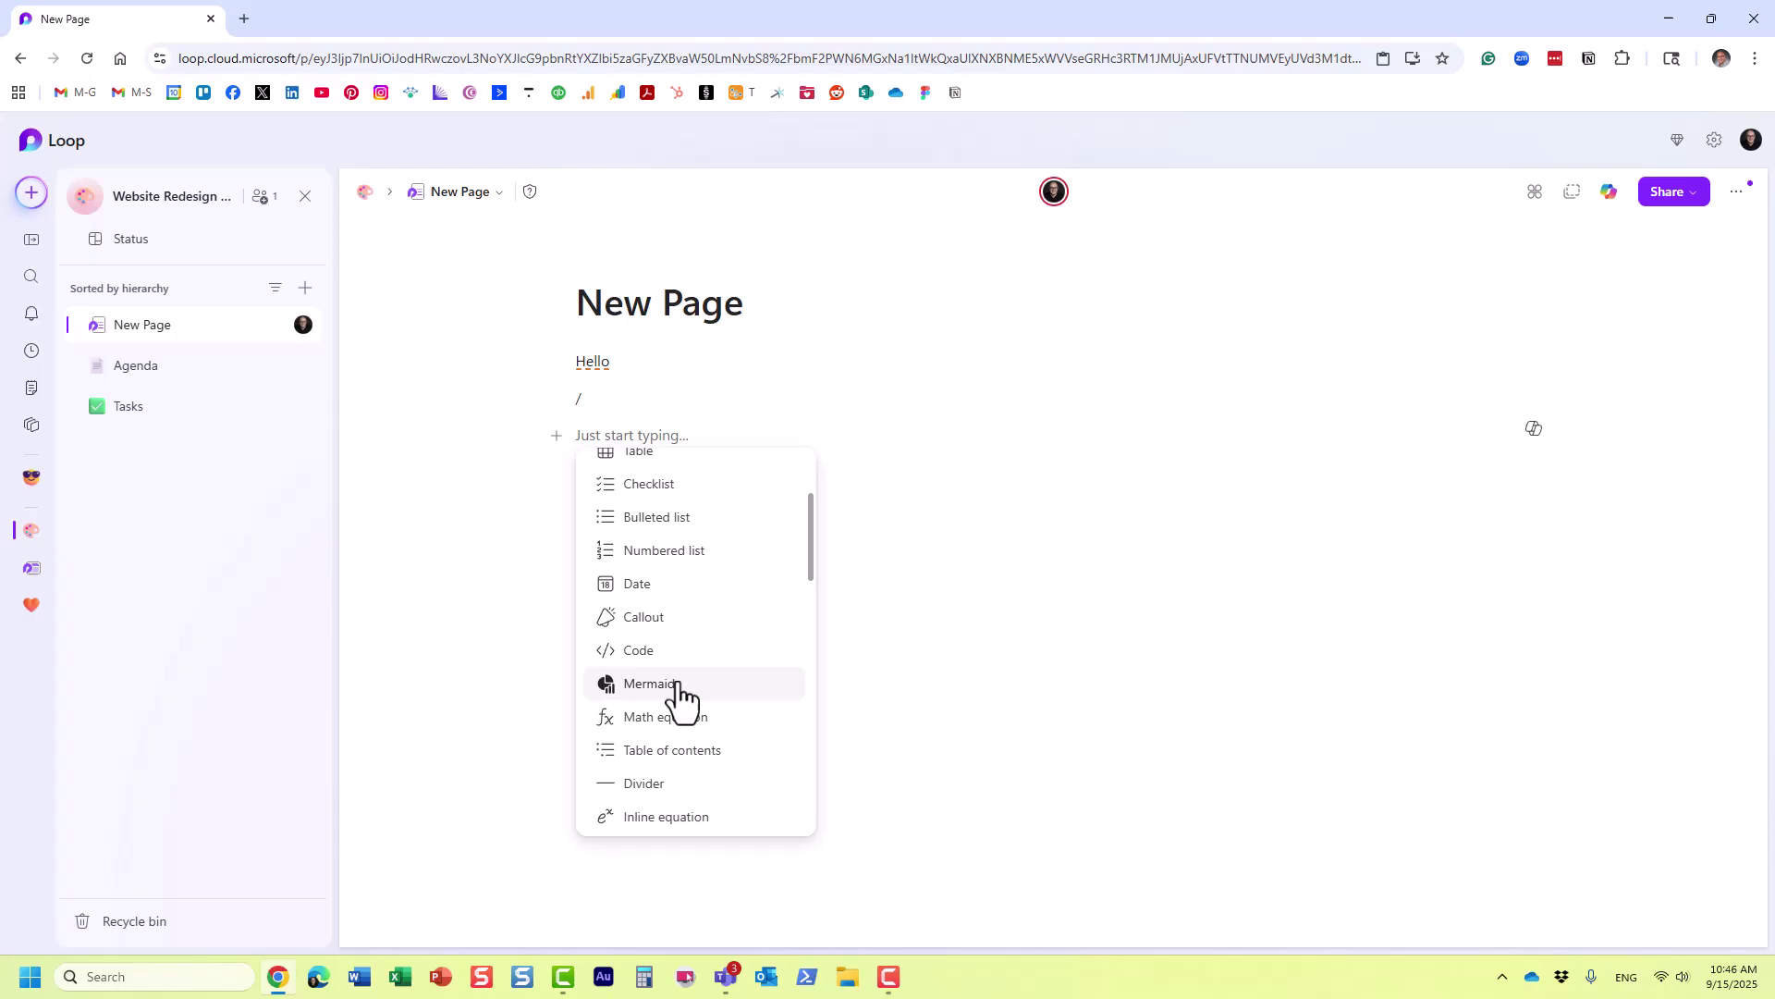
scroll(679, 699, "down", 2)
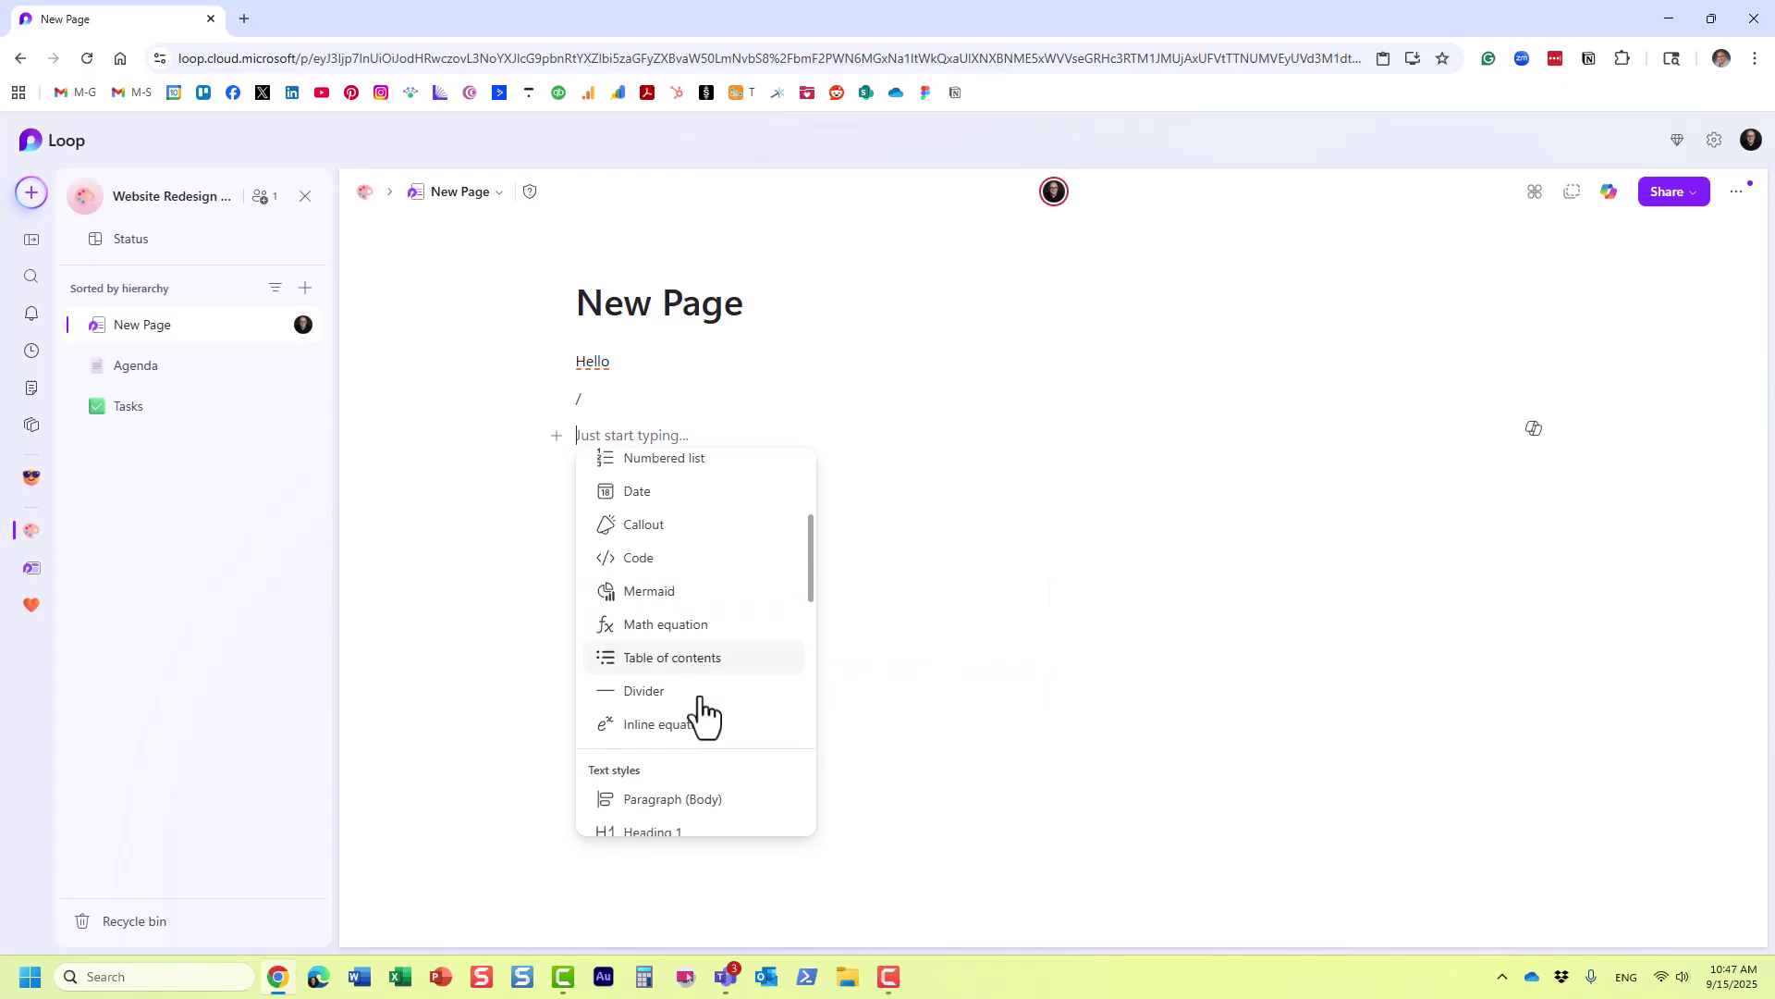
scroll(703, 712, "up", 5)
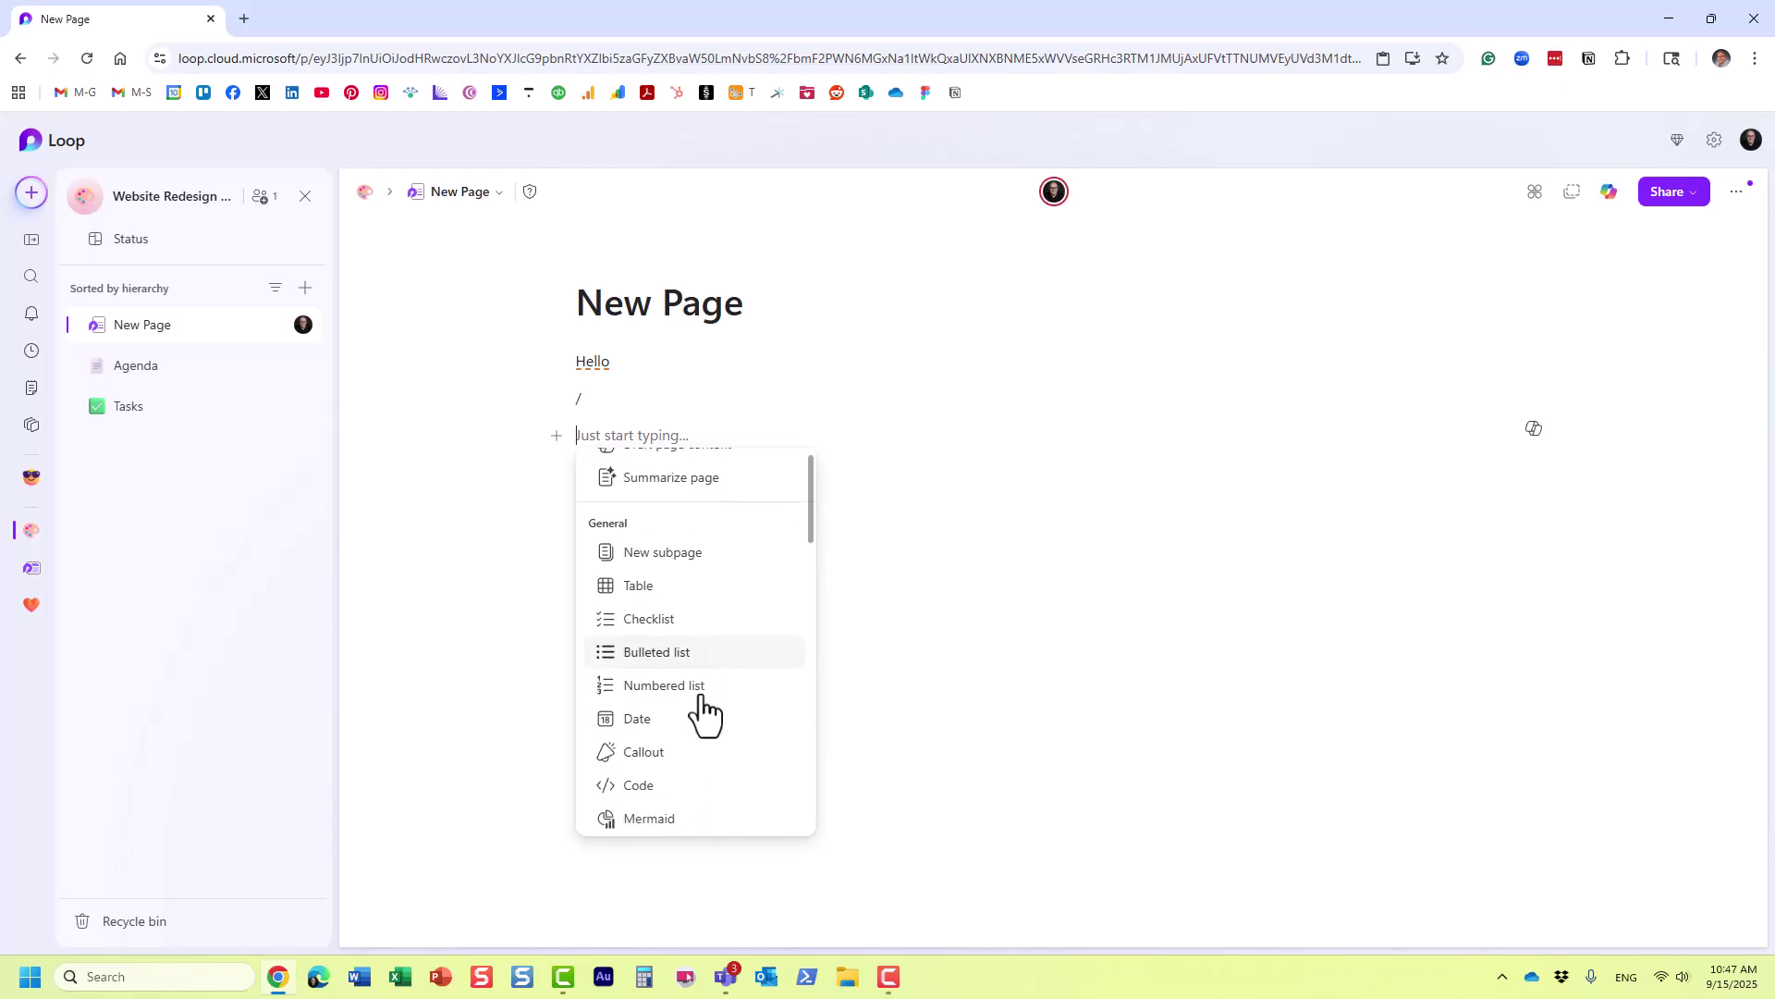
scroll(700, 695, "down", 10)
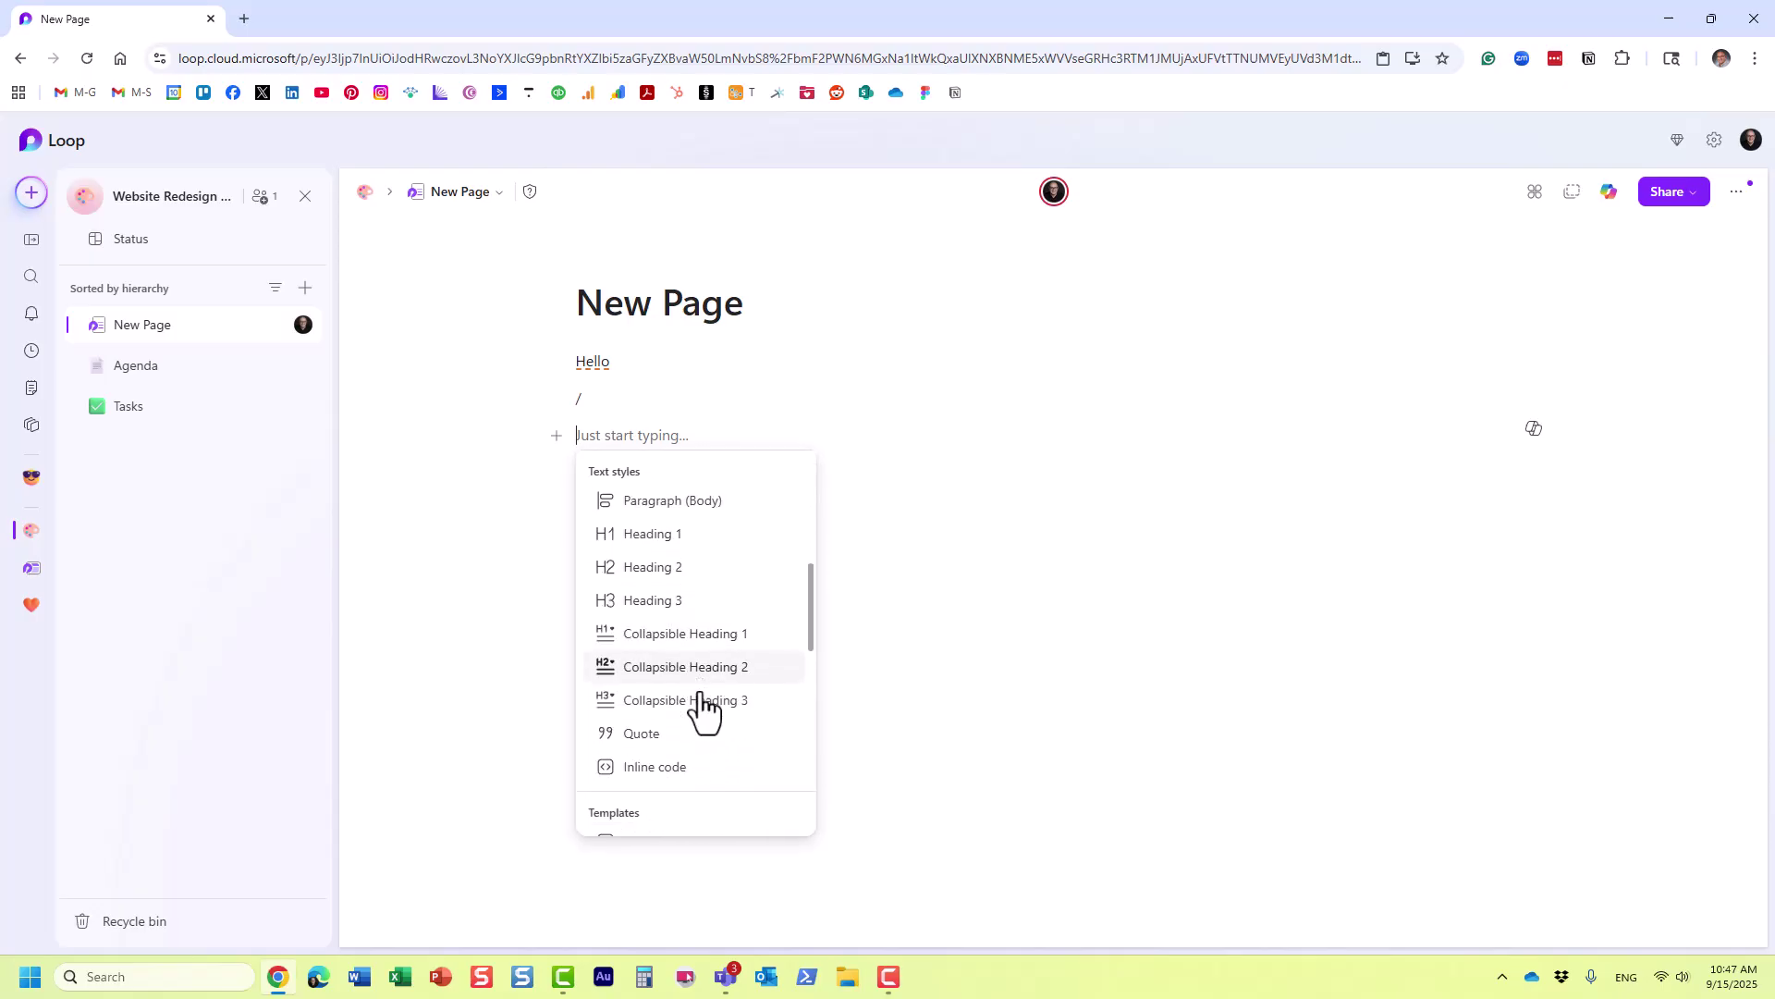
scroll(701, 707, "up", 2)
scroll(698, 708, "down", 6)
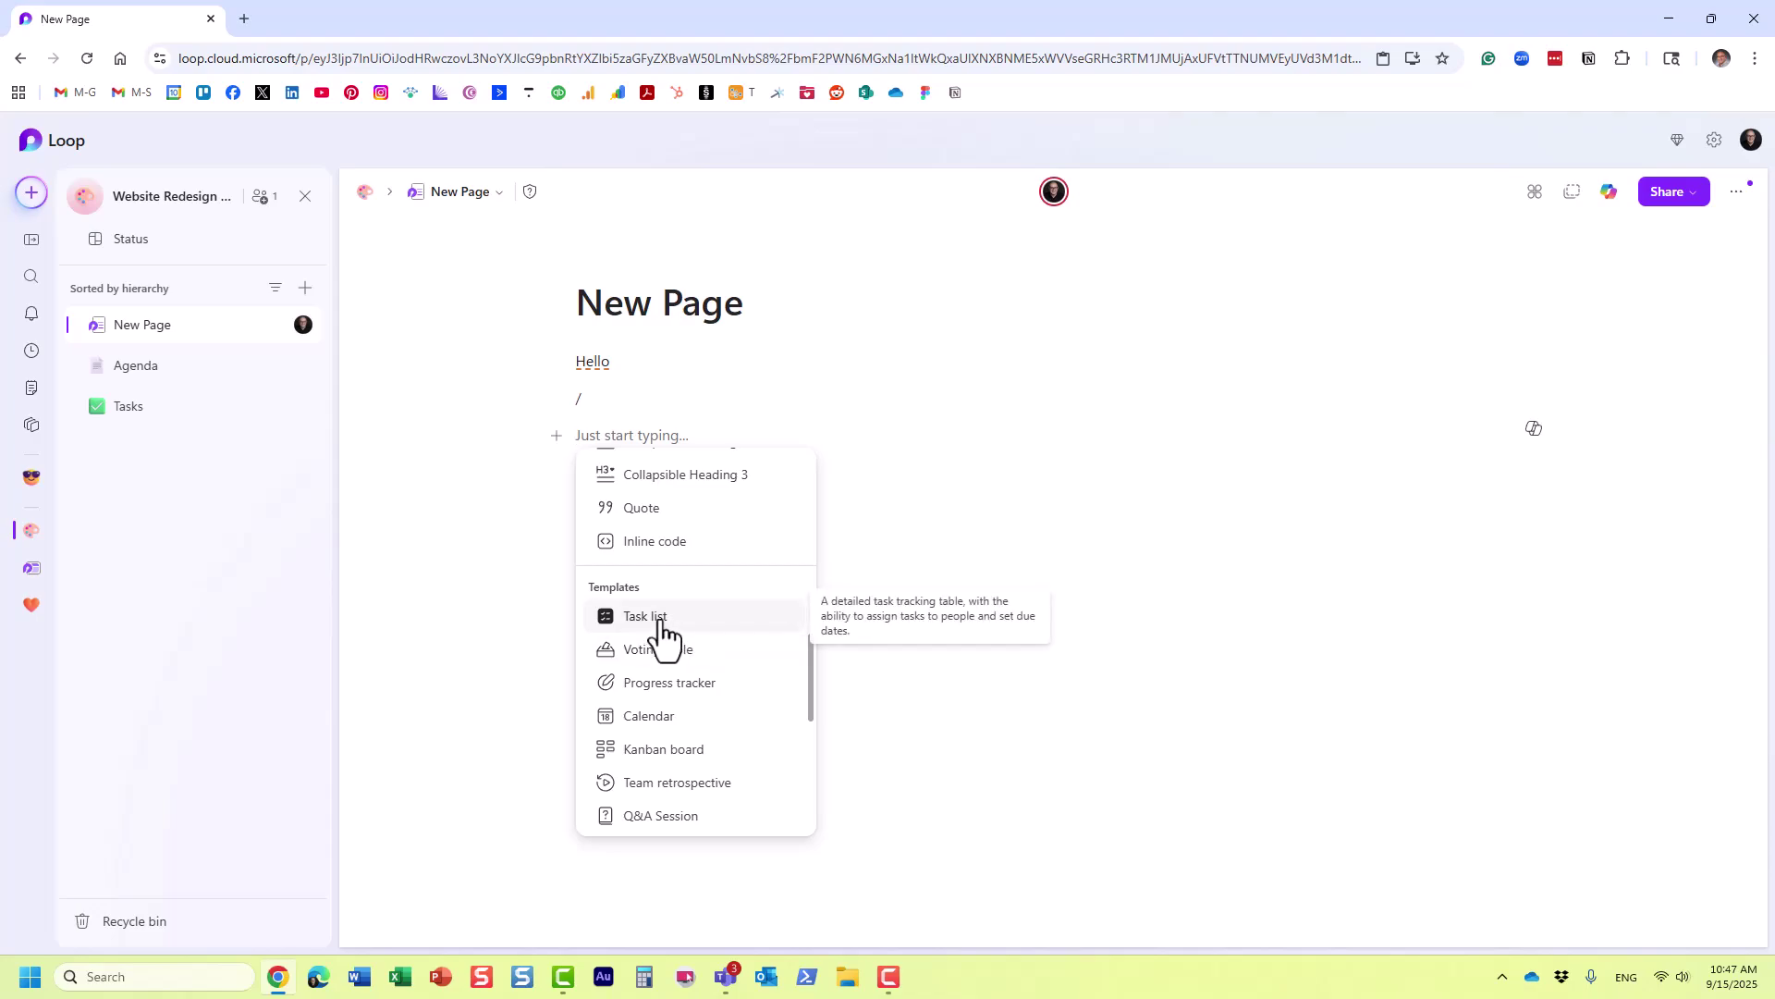
Insert the Task list template and enter 'Do something' as the first task
left_click(660, 620)
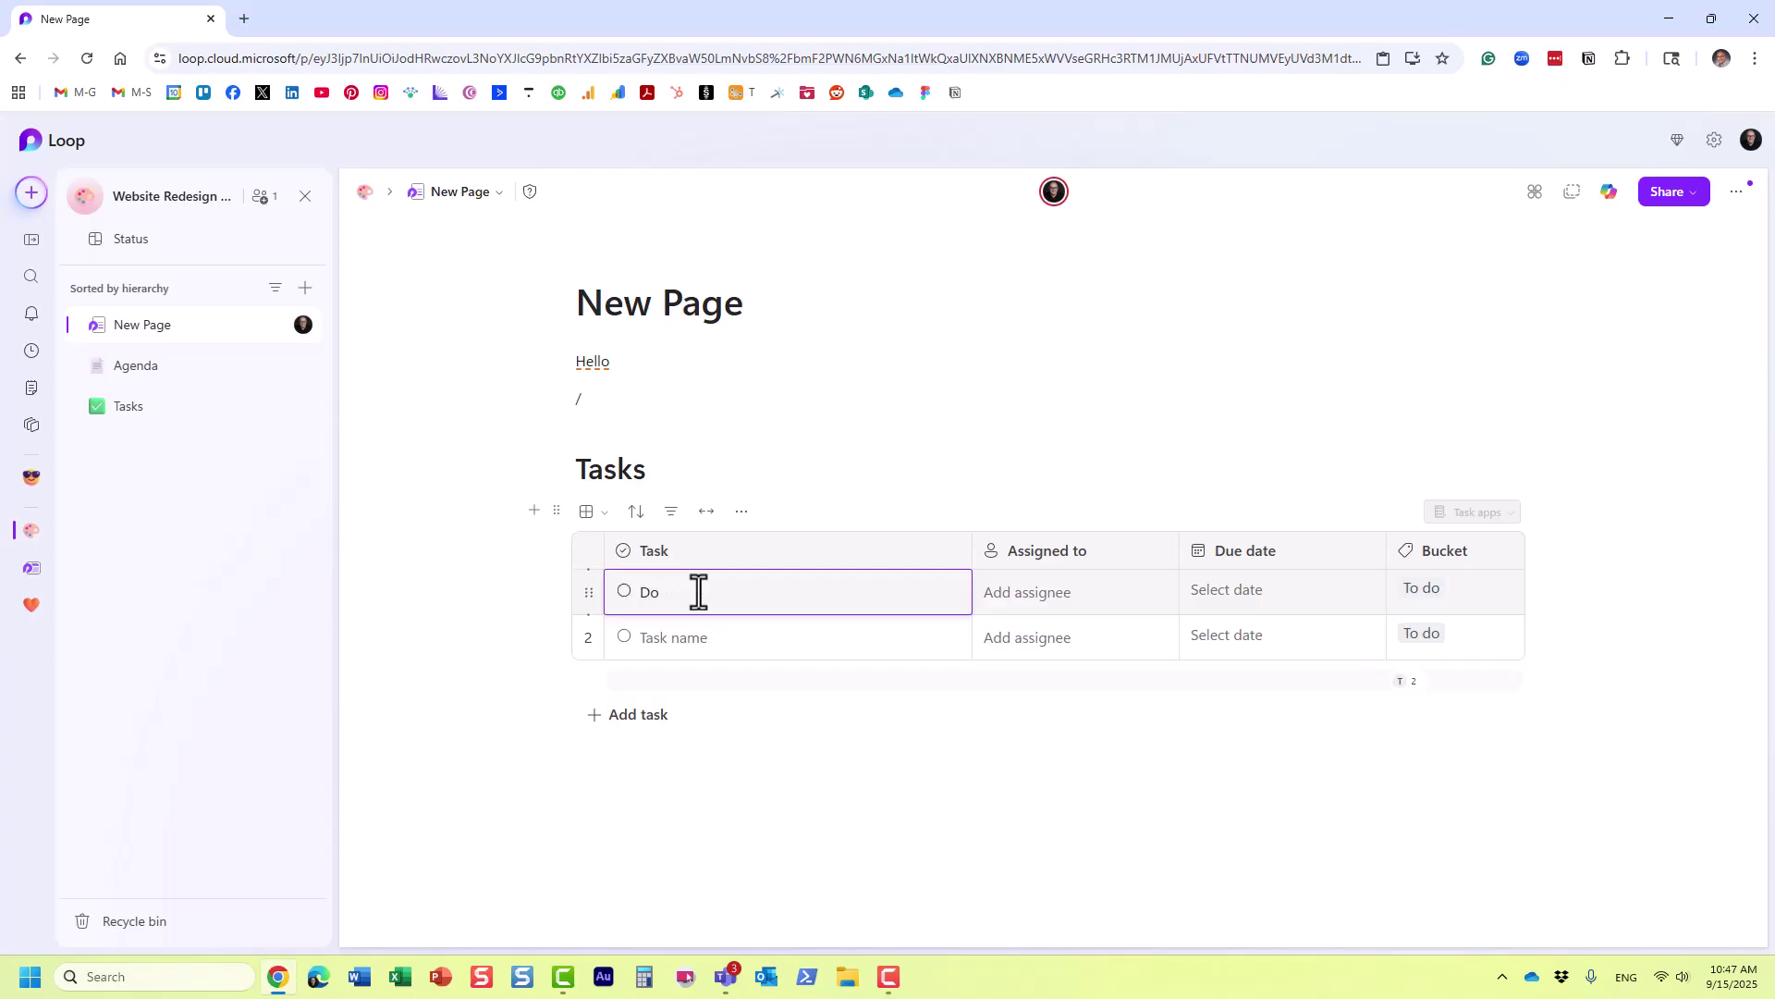
type("somethin")
type("g")
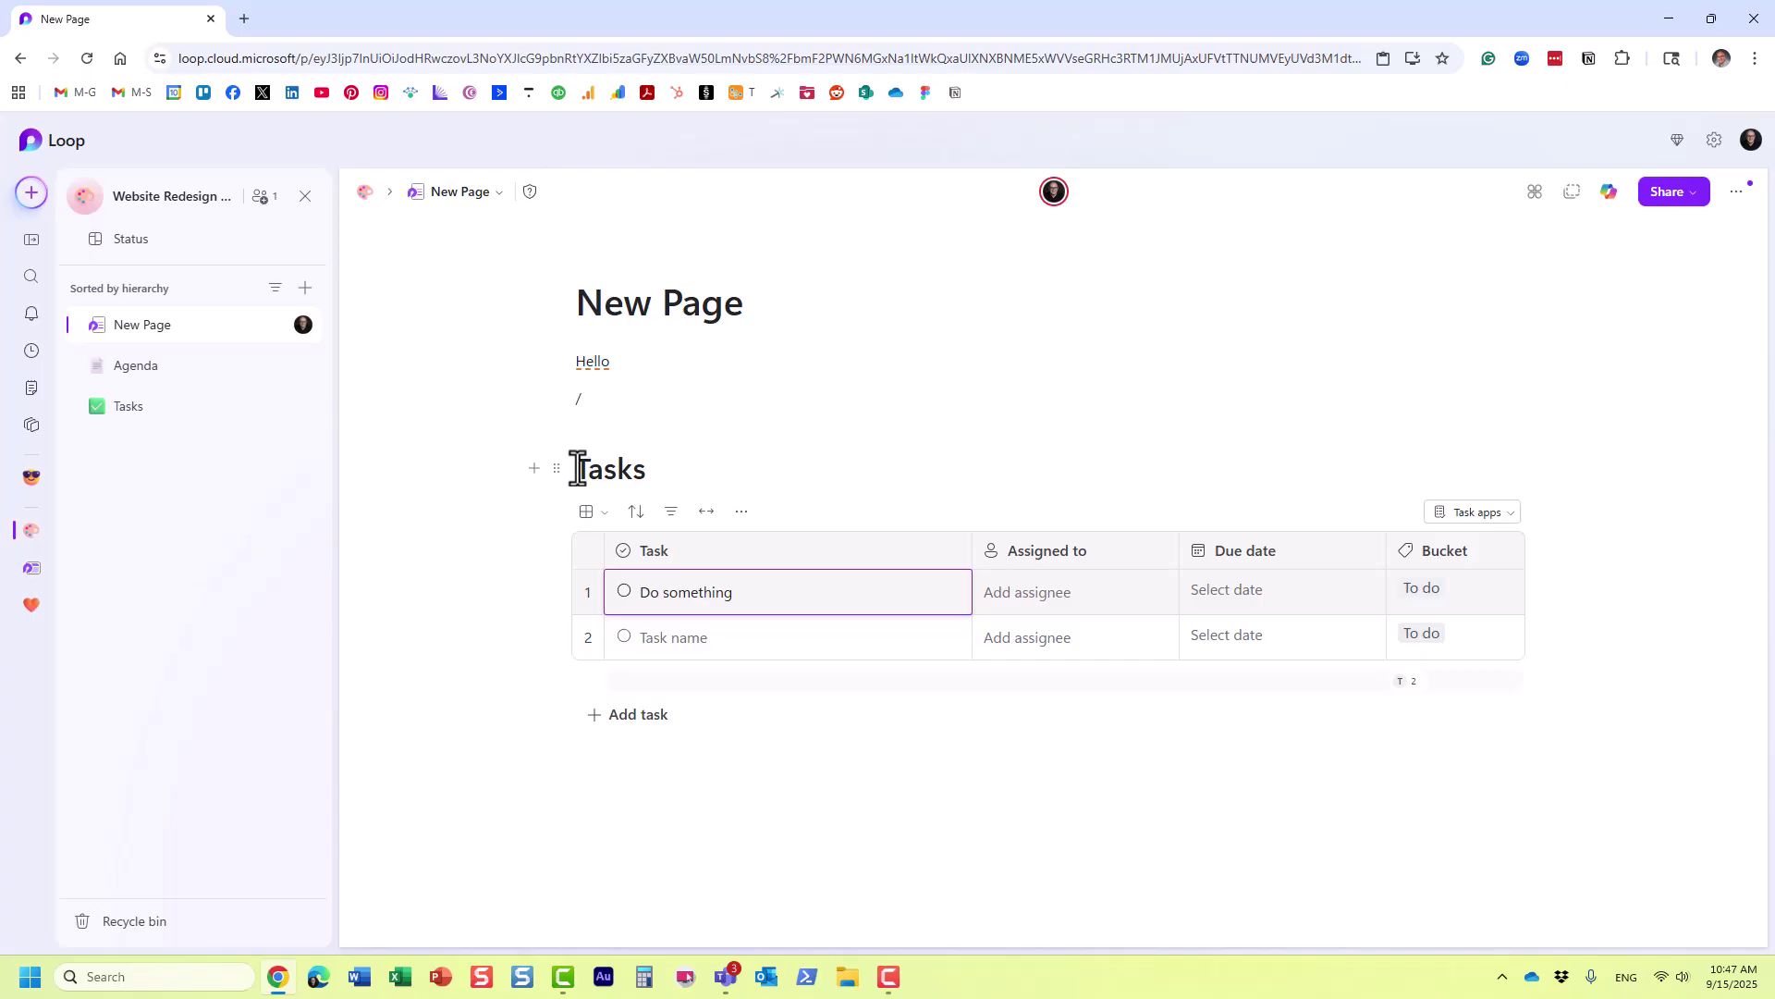
left_click_drag(576, 467, 804, 570)
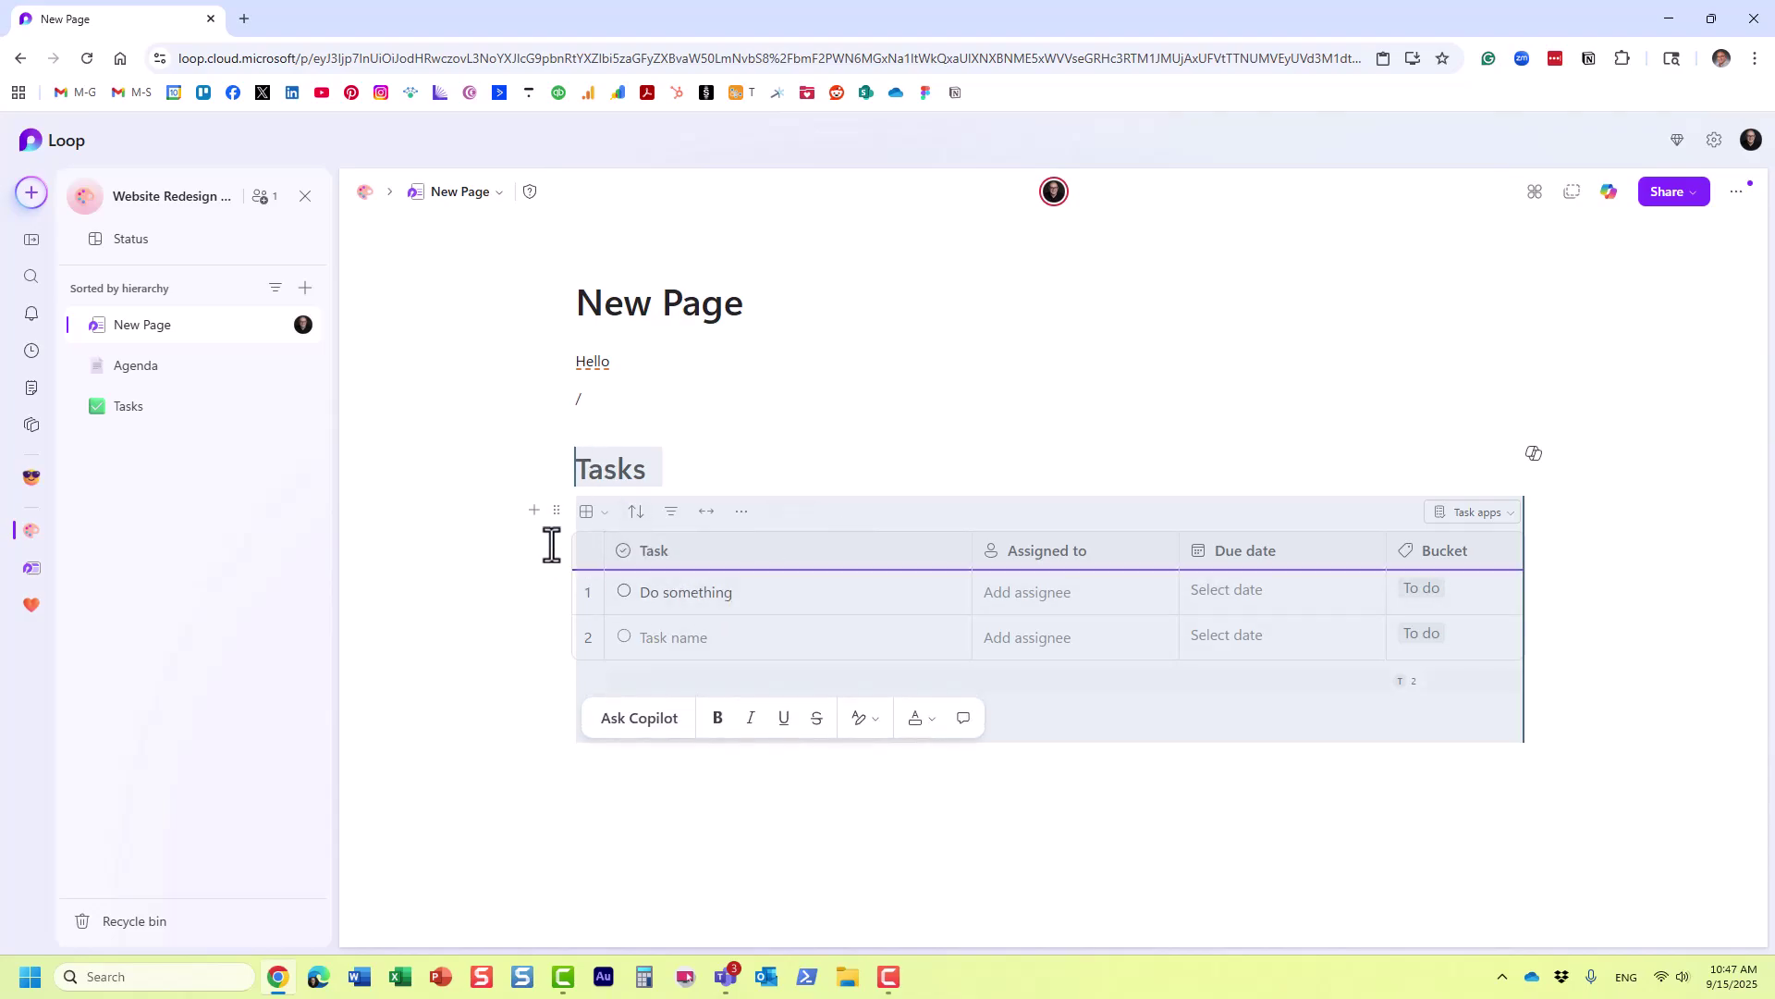
left_click(557, 514)
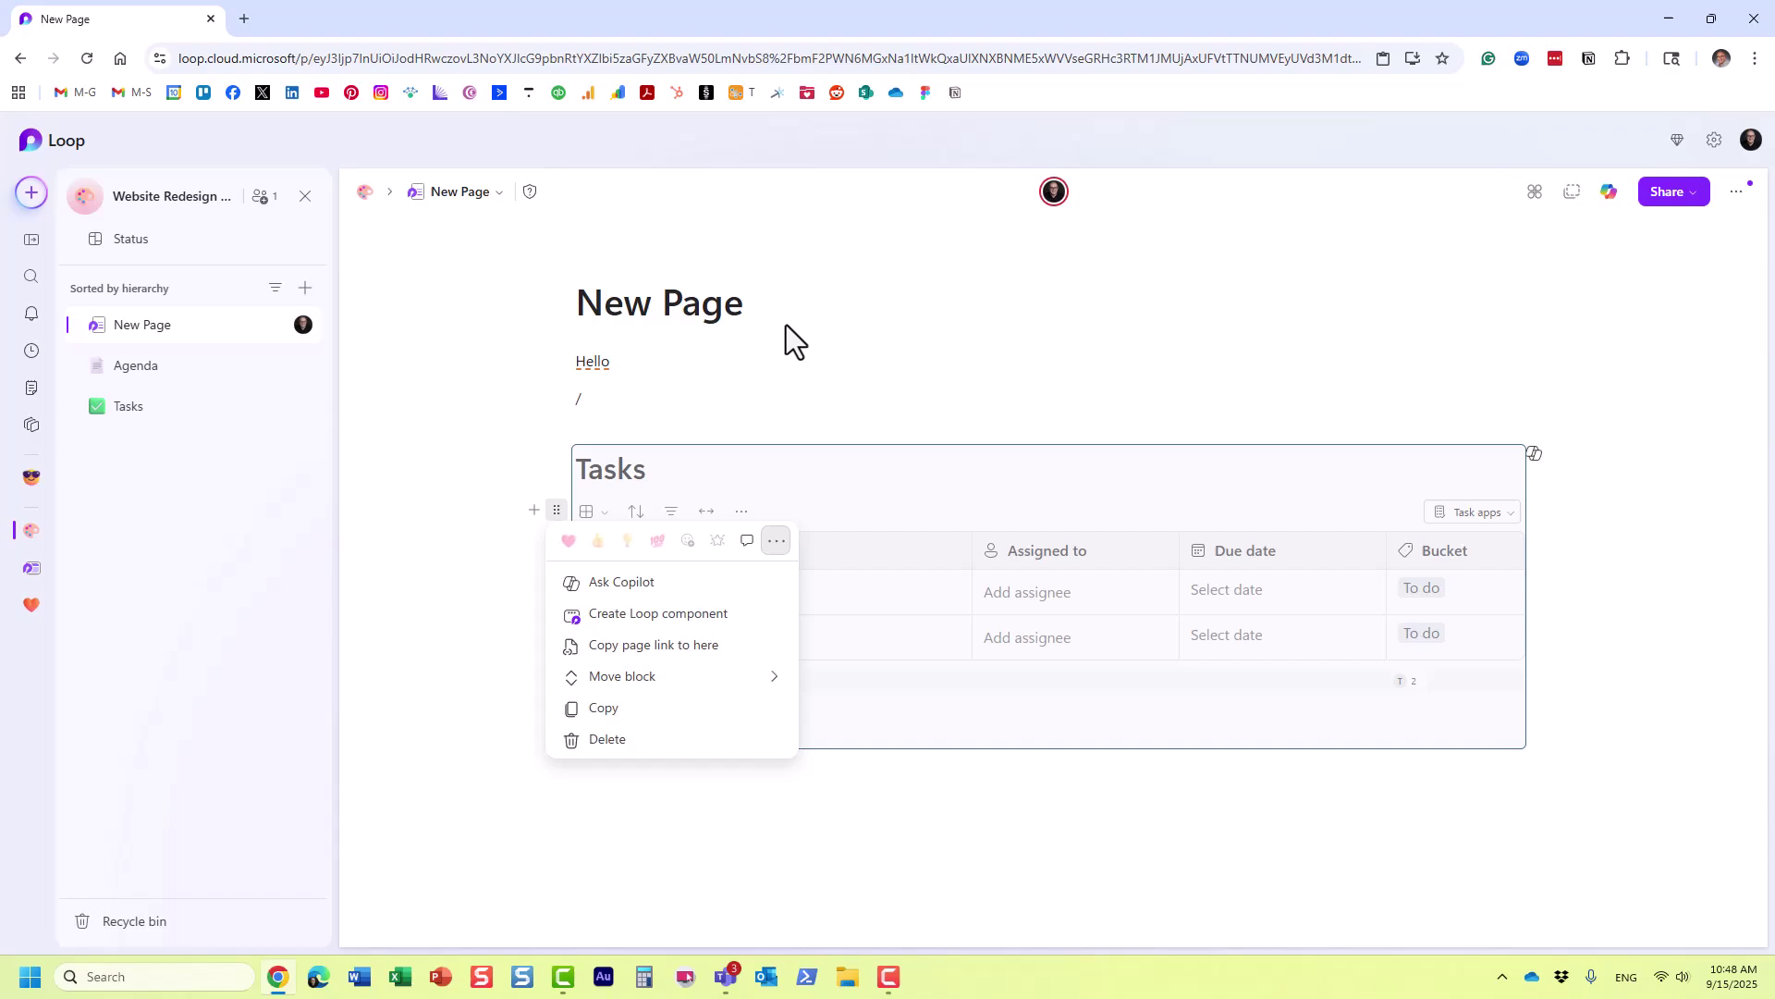
left_click(767, 305)
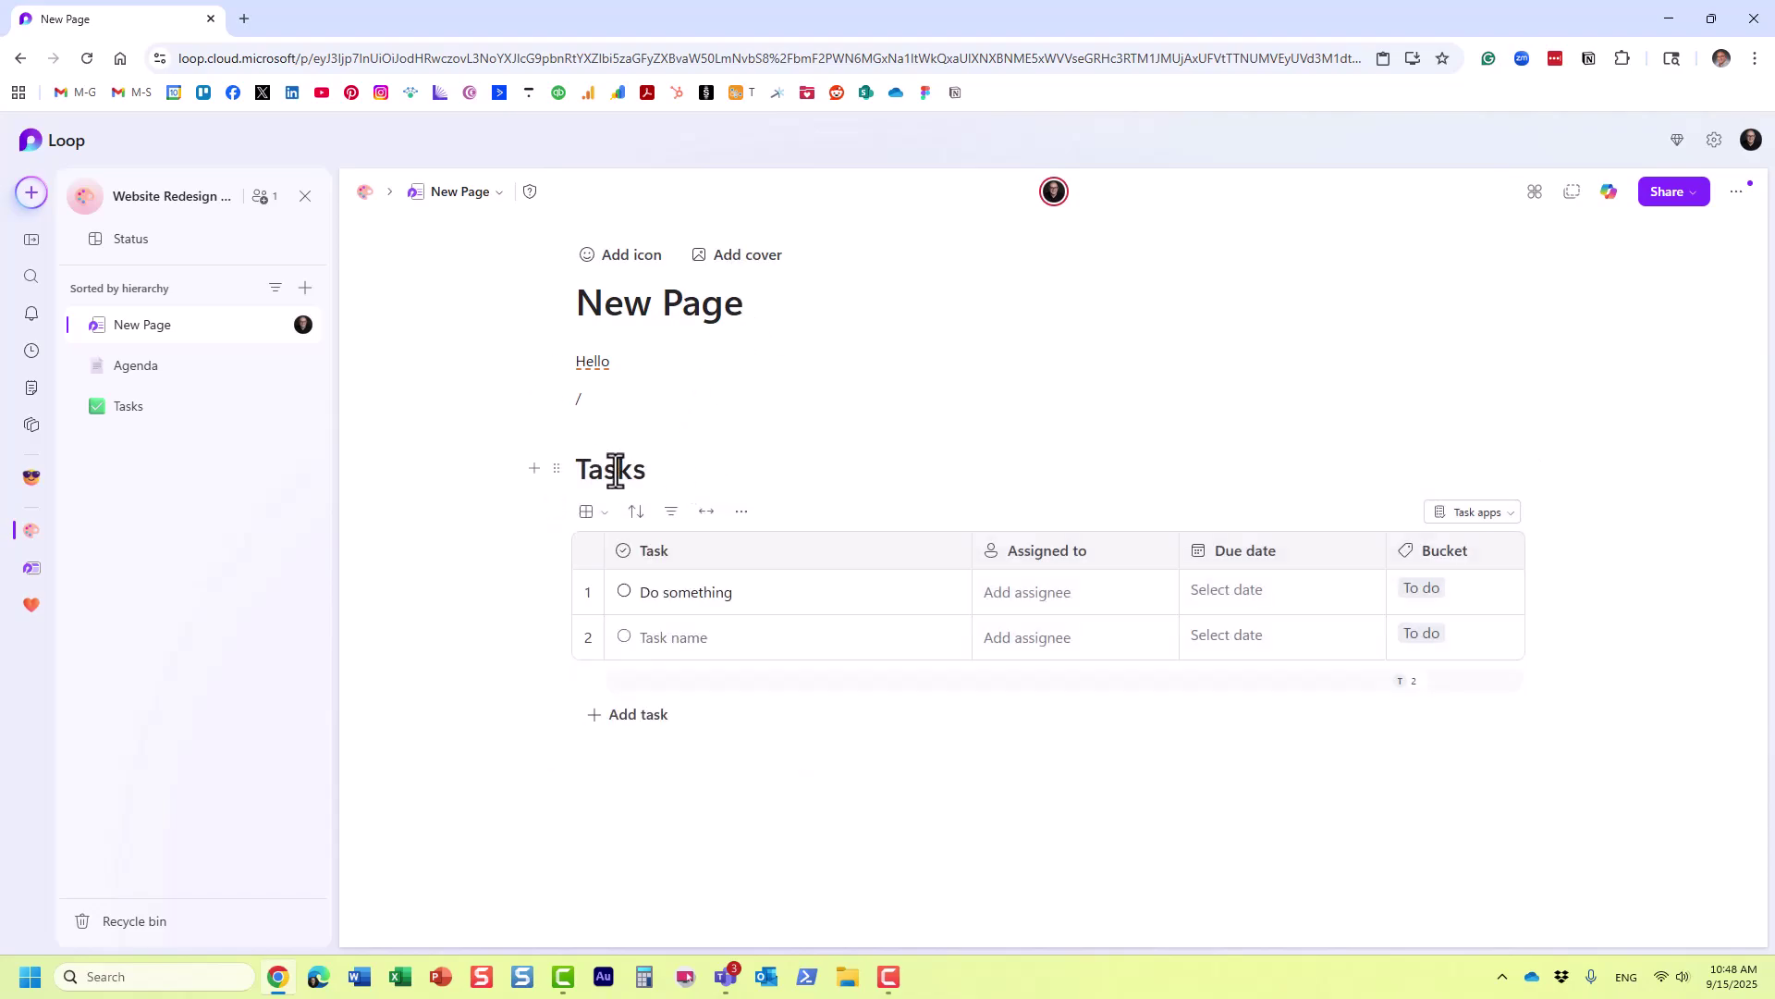
Replace the leftover slash with an empty Column 1/Column 2 table above the Tasks list
left_click(630, 404)
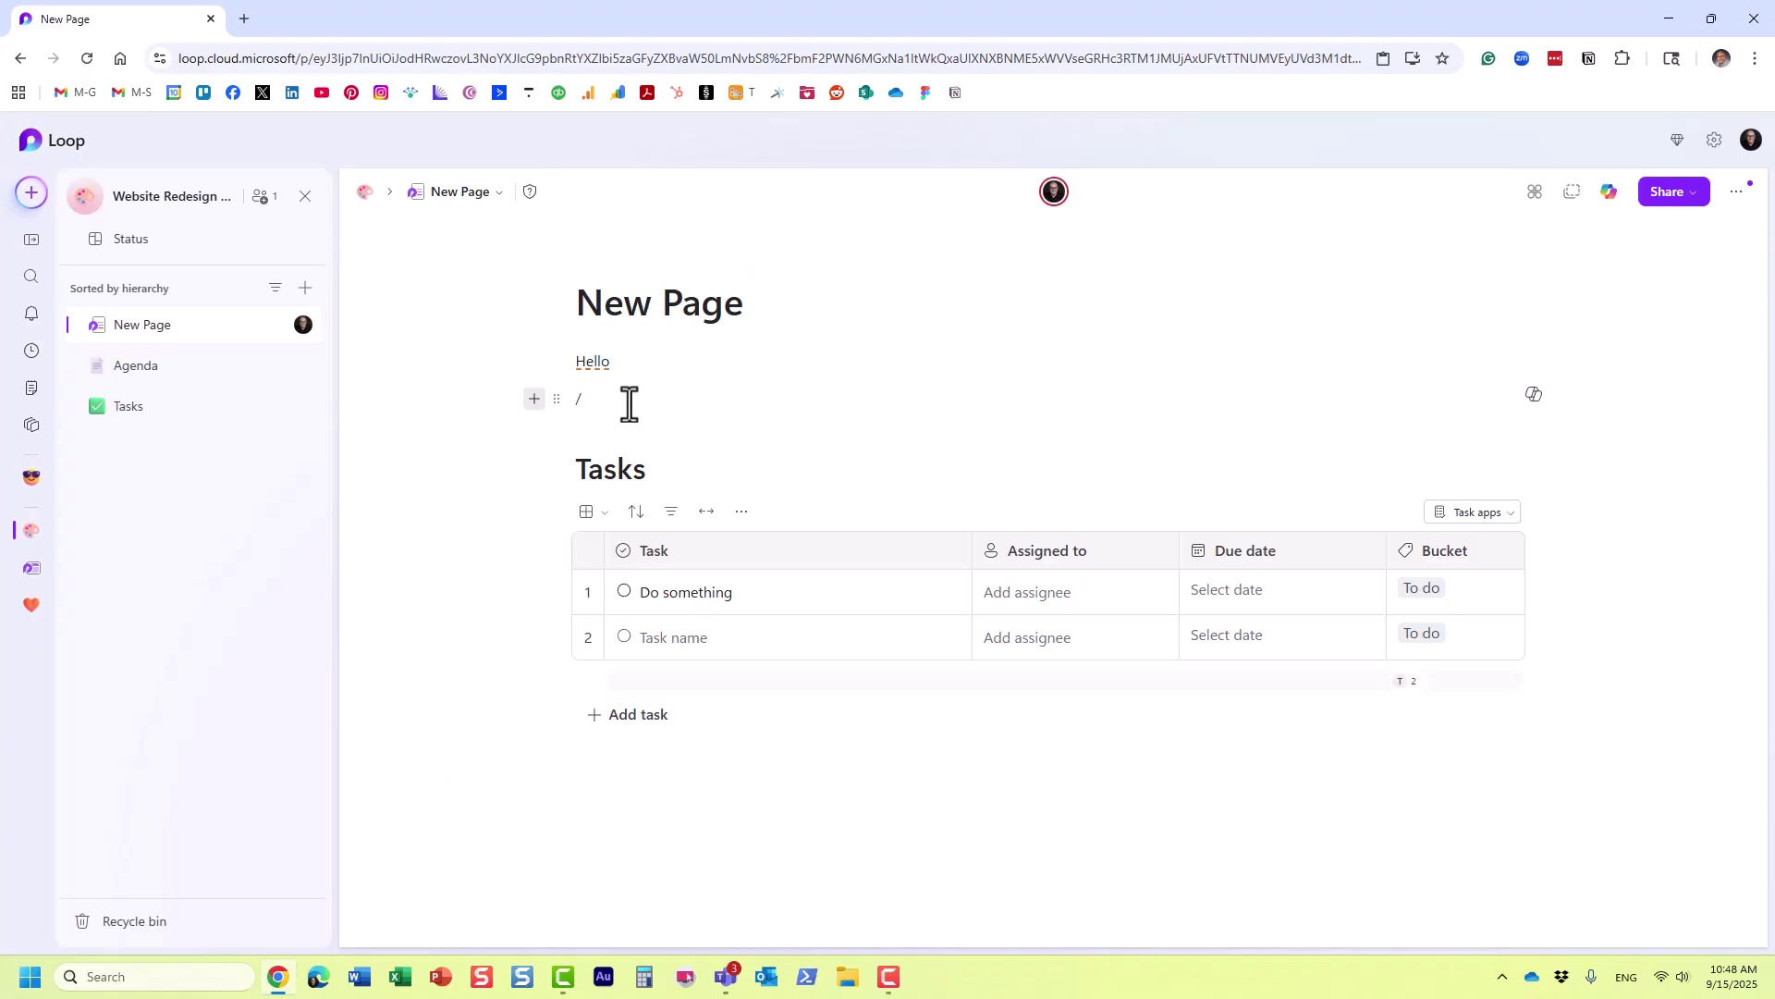
key("BackSpace")
type("/")
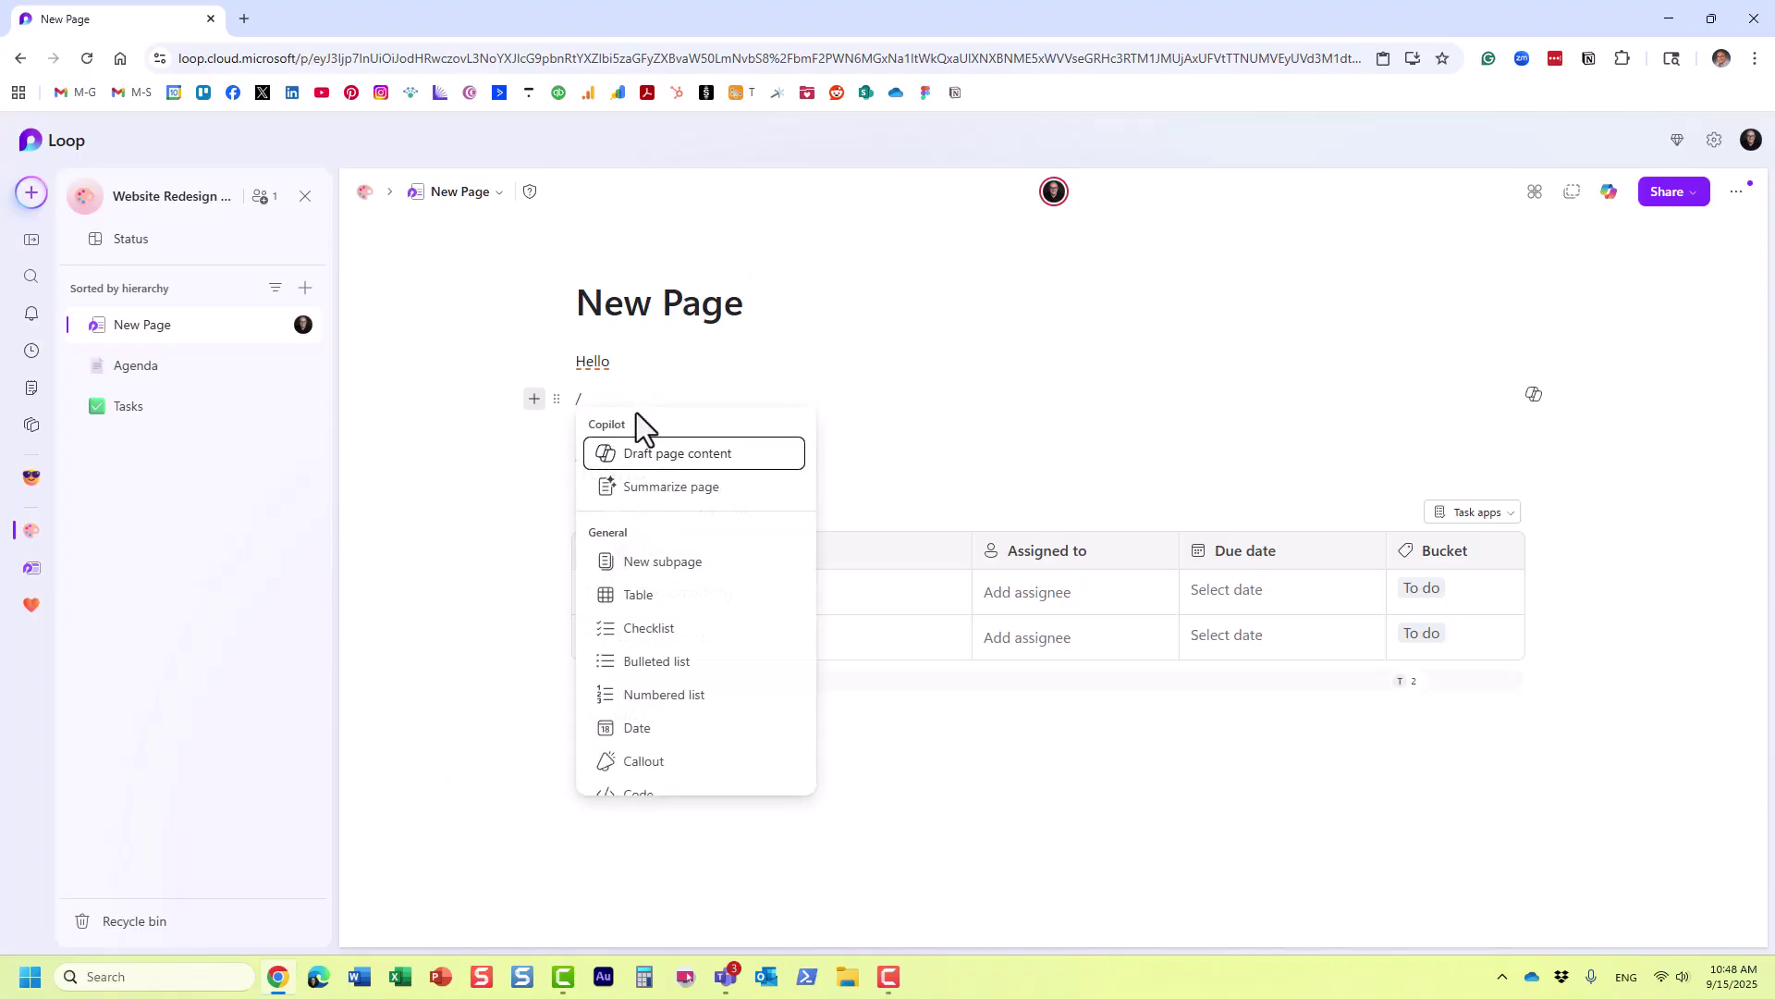
left_click(652, 599)
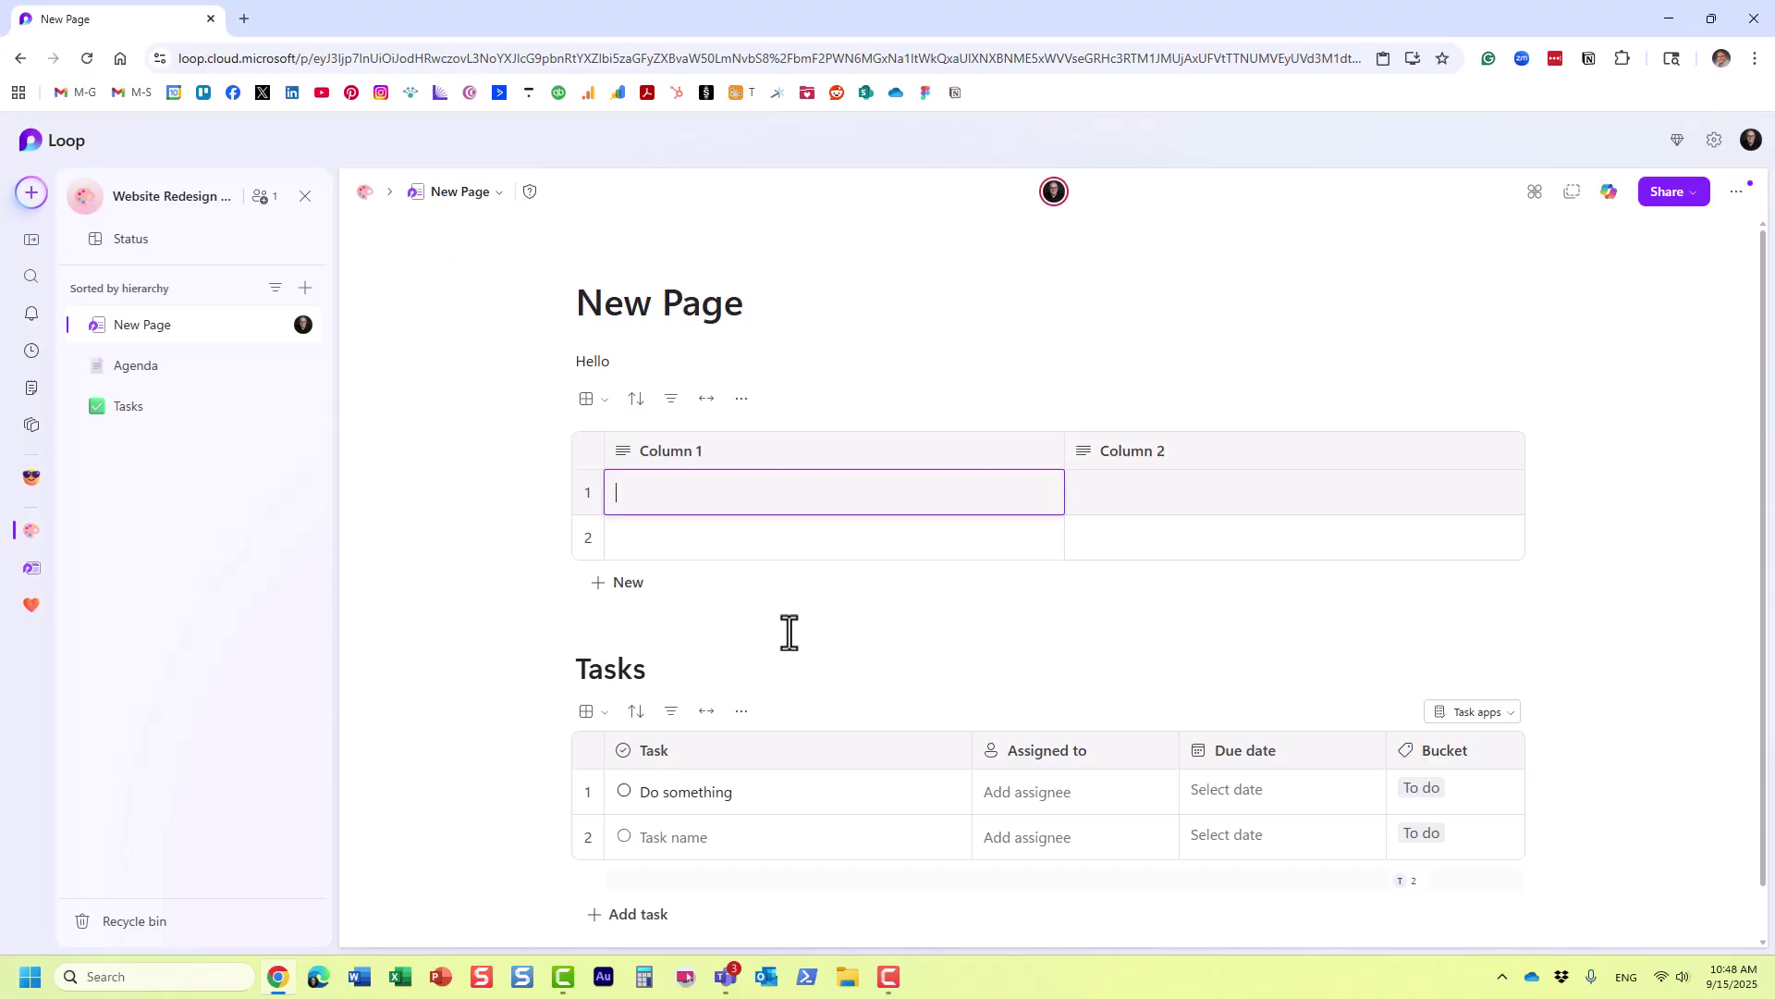
scroll(789, 633, "down", 1)
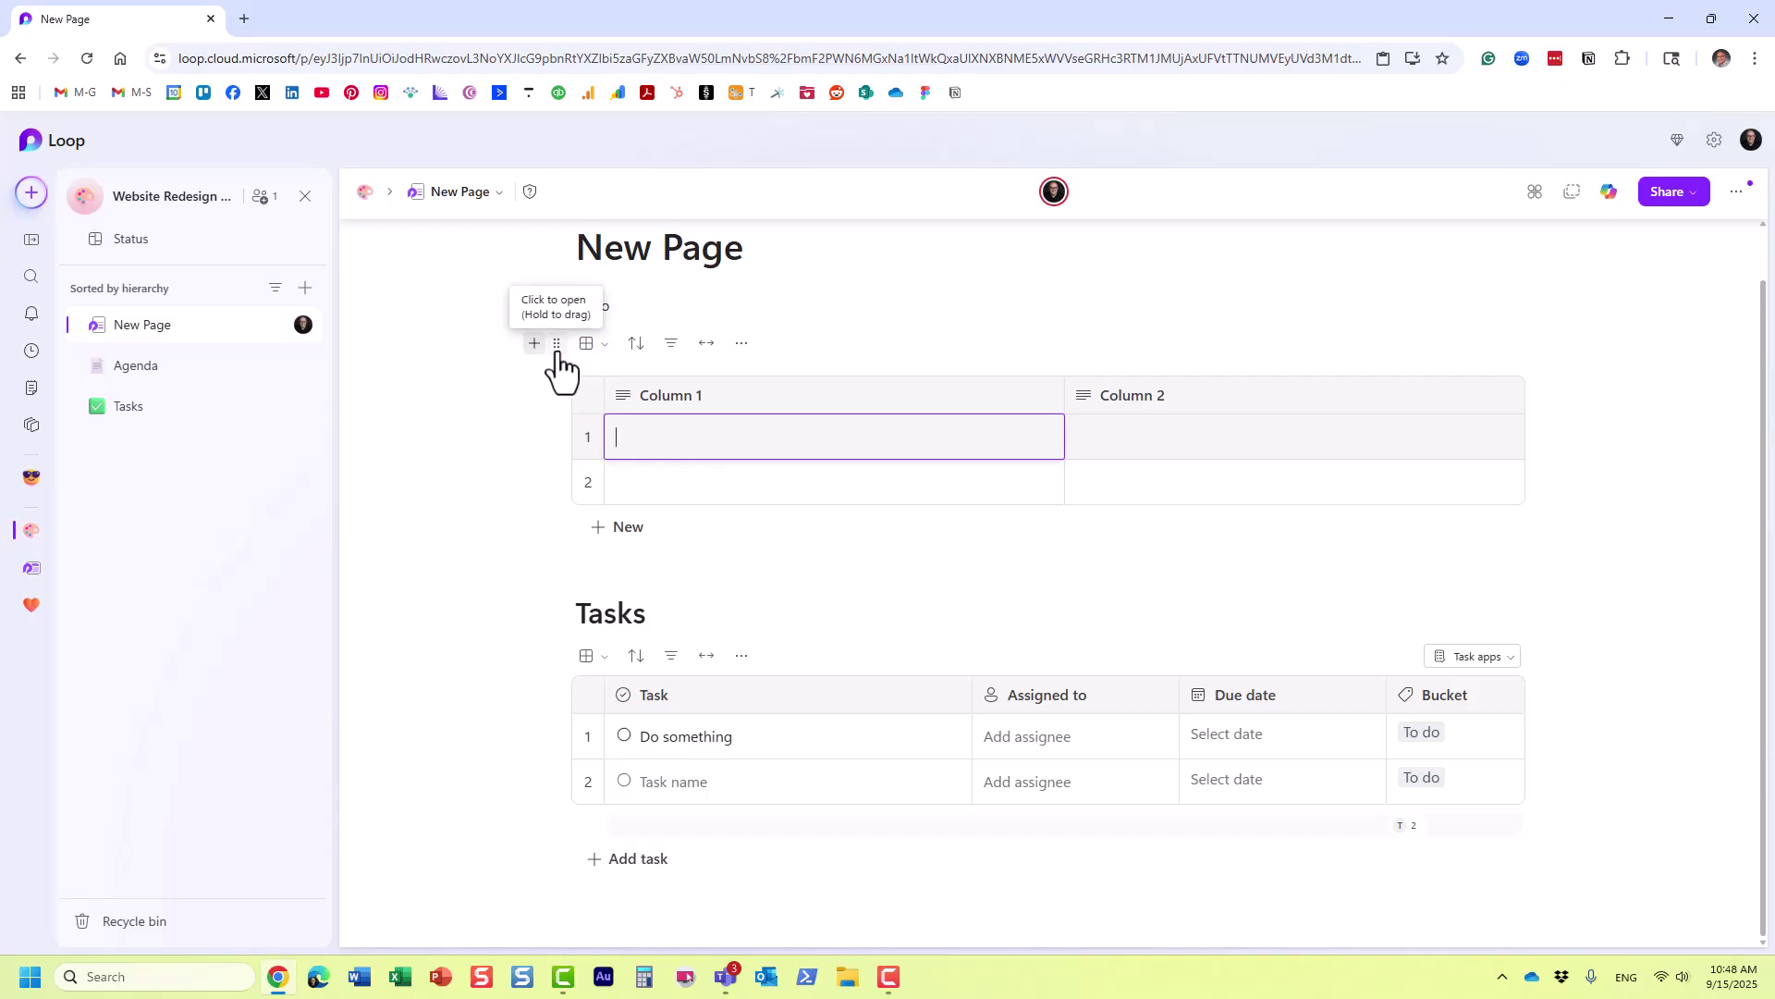
left_click(556, 348)
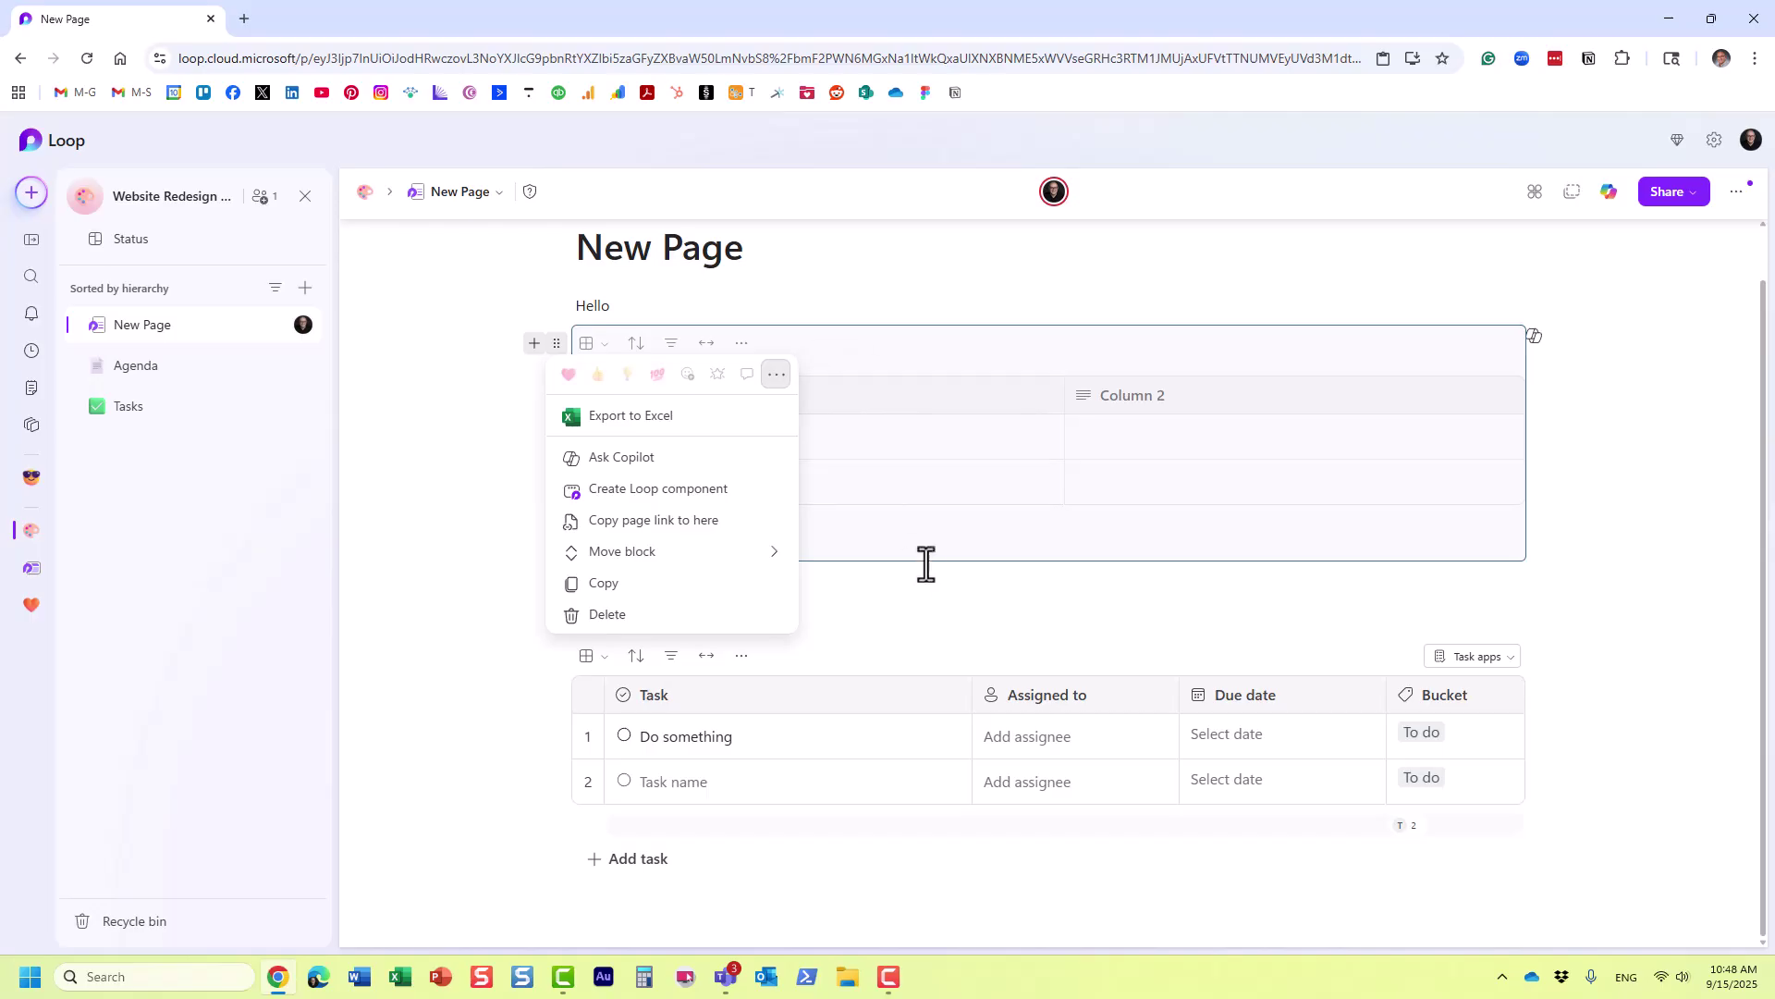
left_click(931, 614)
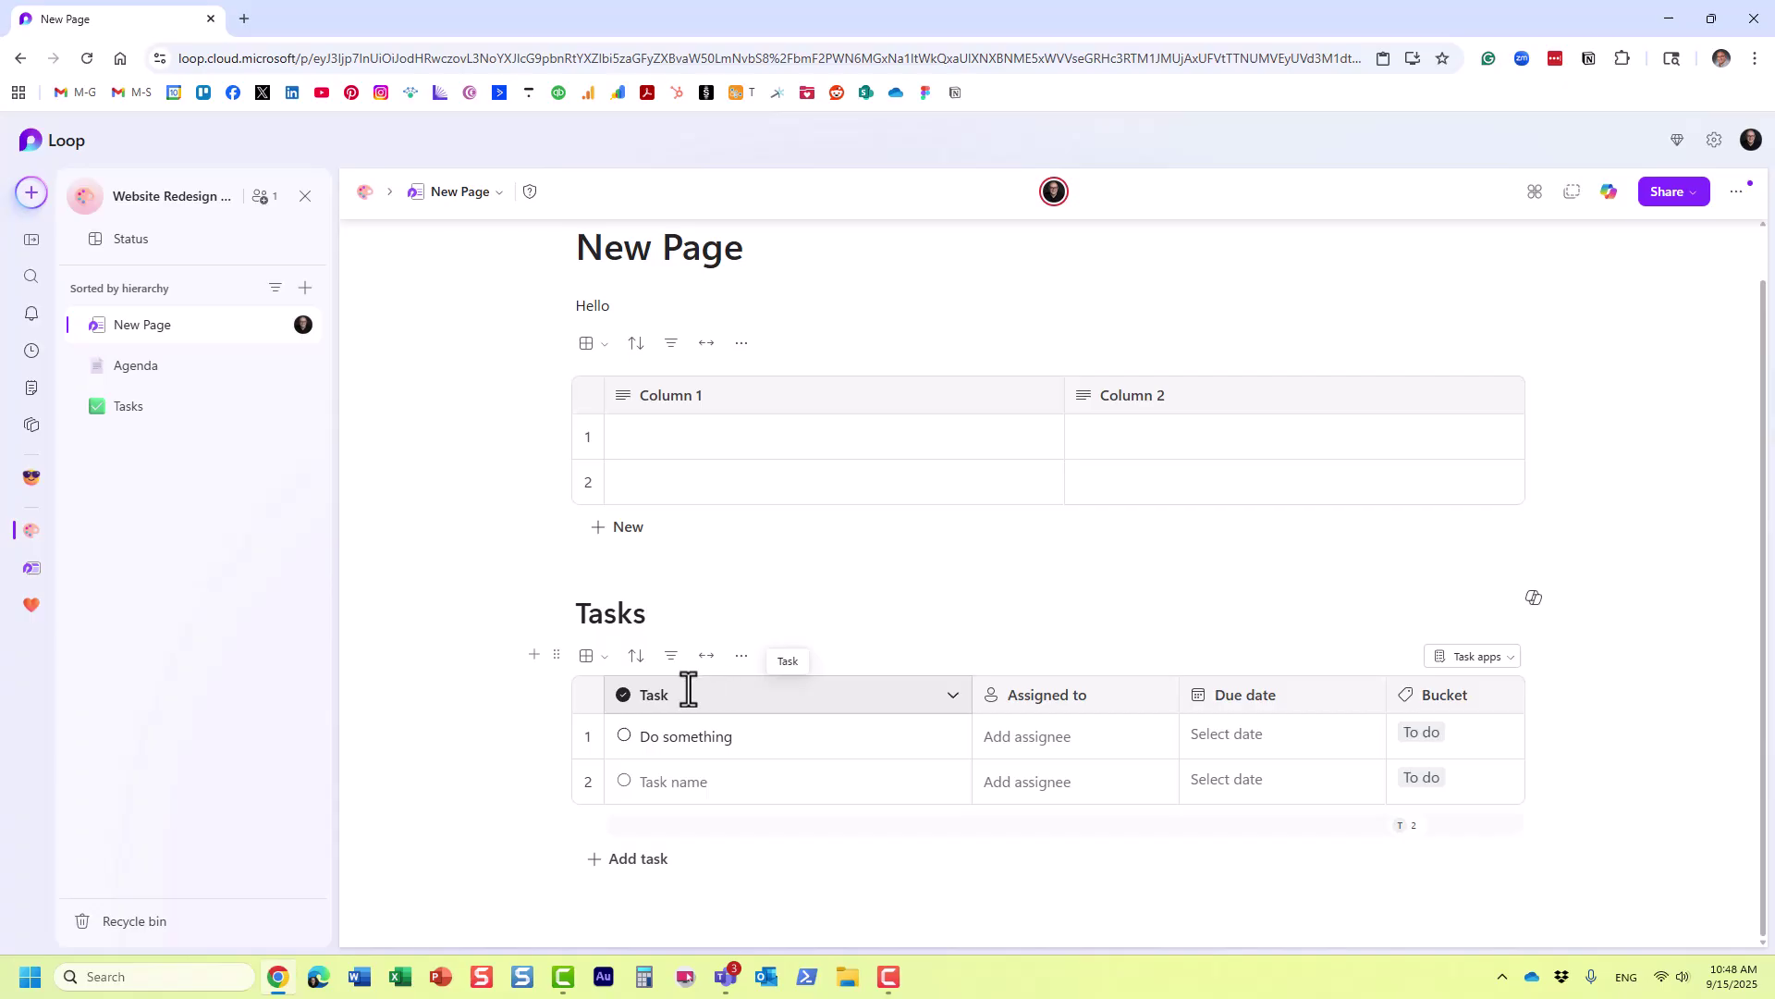
scroll(533, 441, "up", 1)
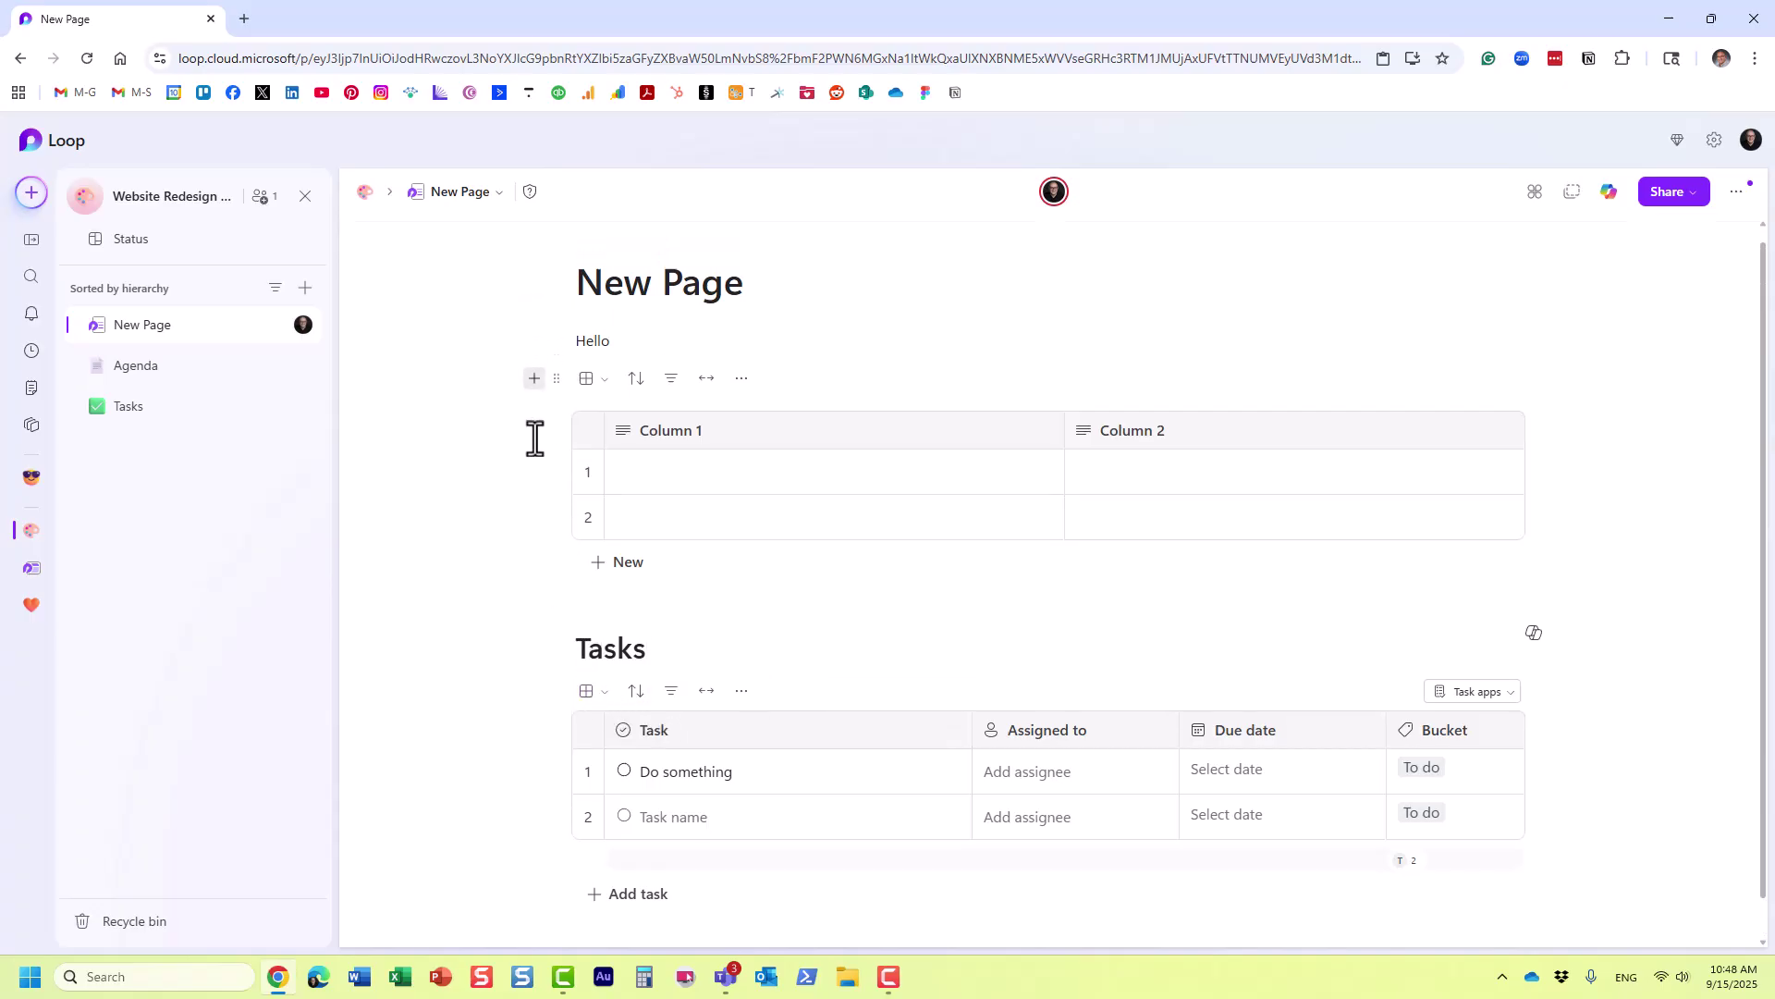
mouse_move(677, 314)
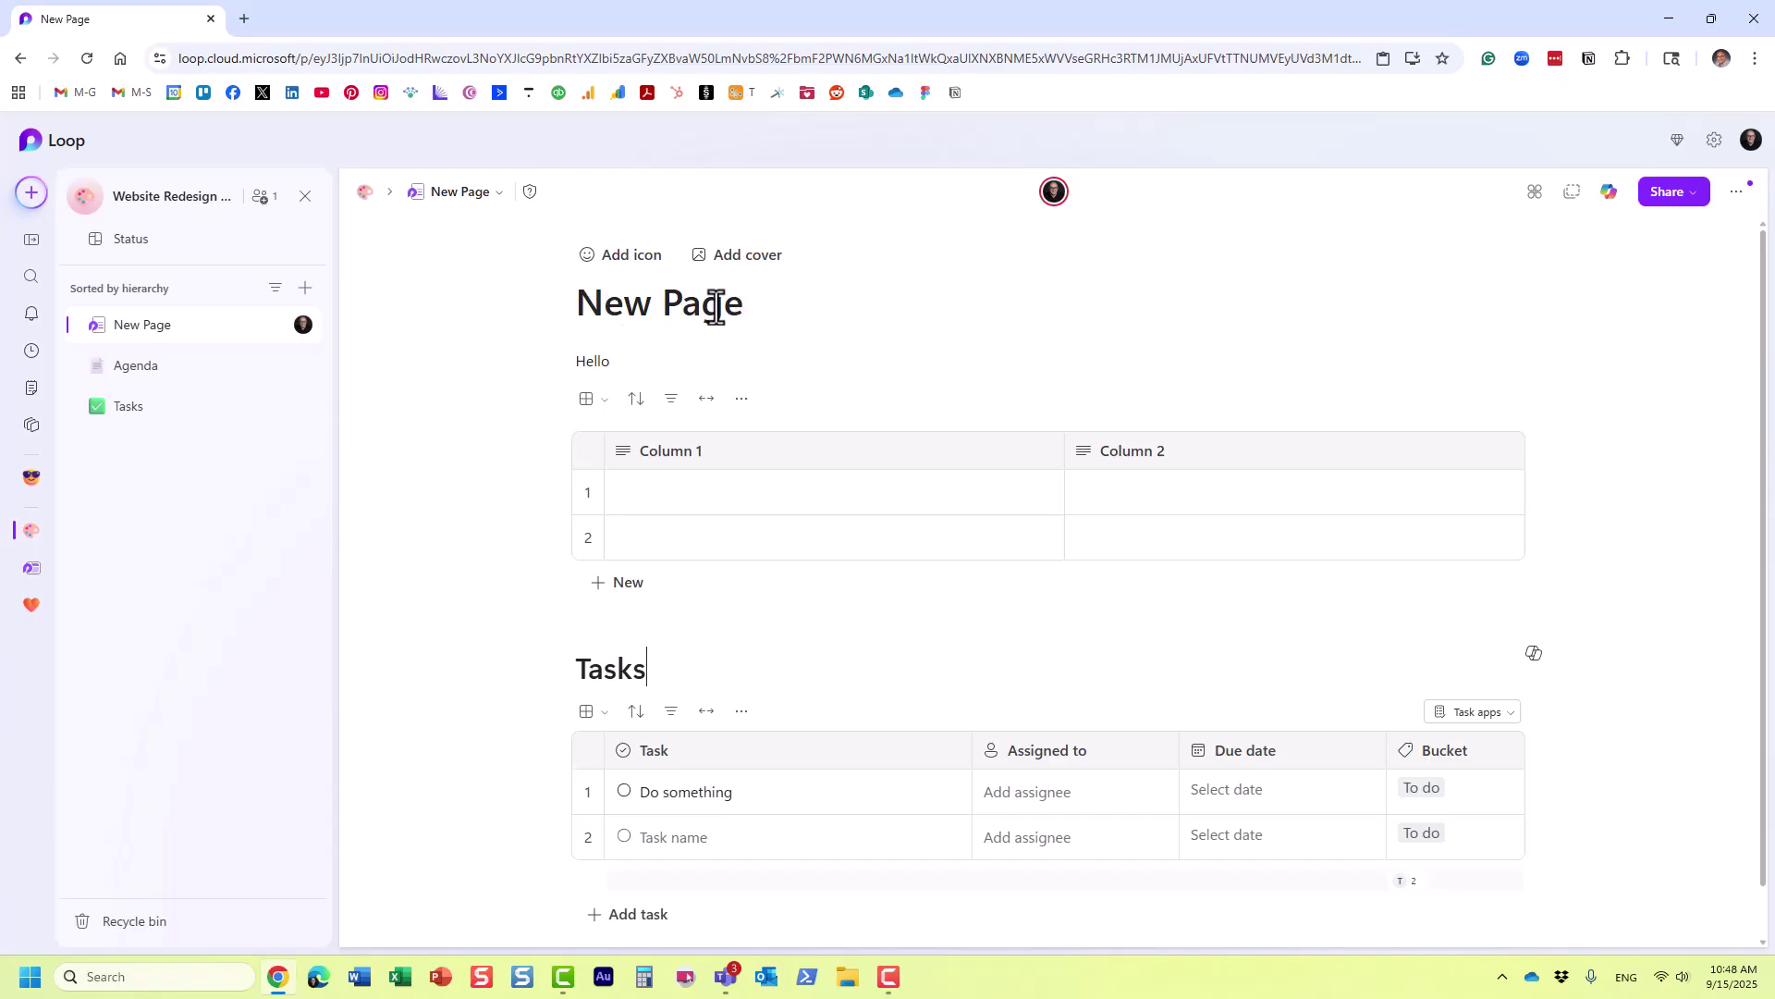
Convert the Tasks block into a Loop component named Tasks 2
scroll(638, 702, "down", 1)
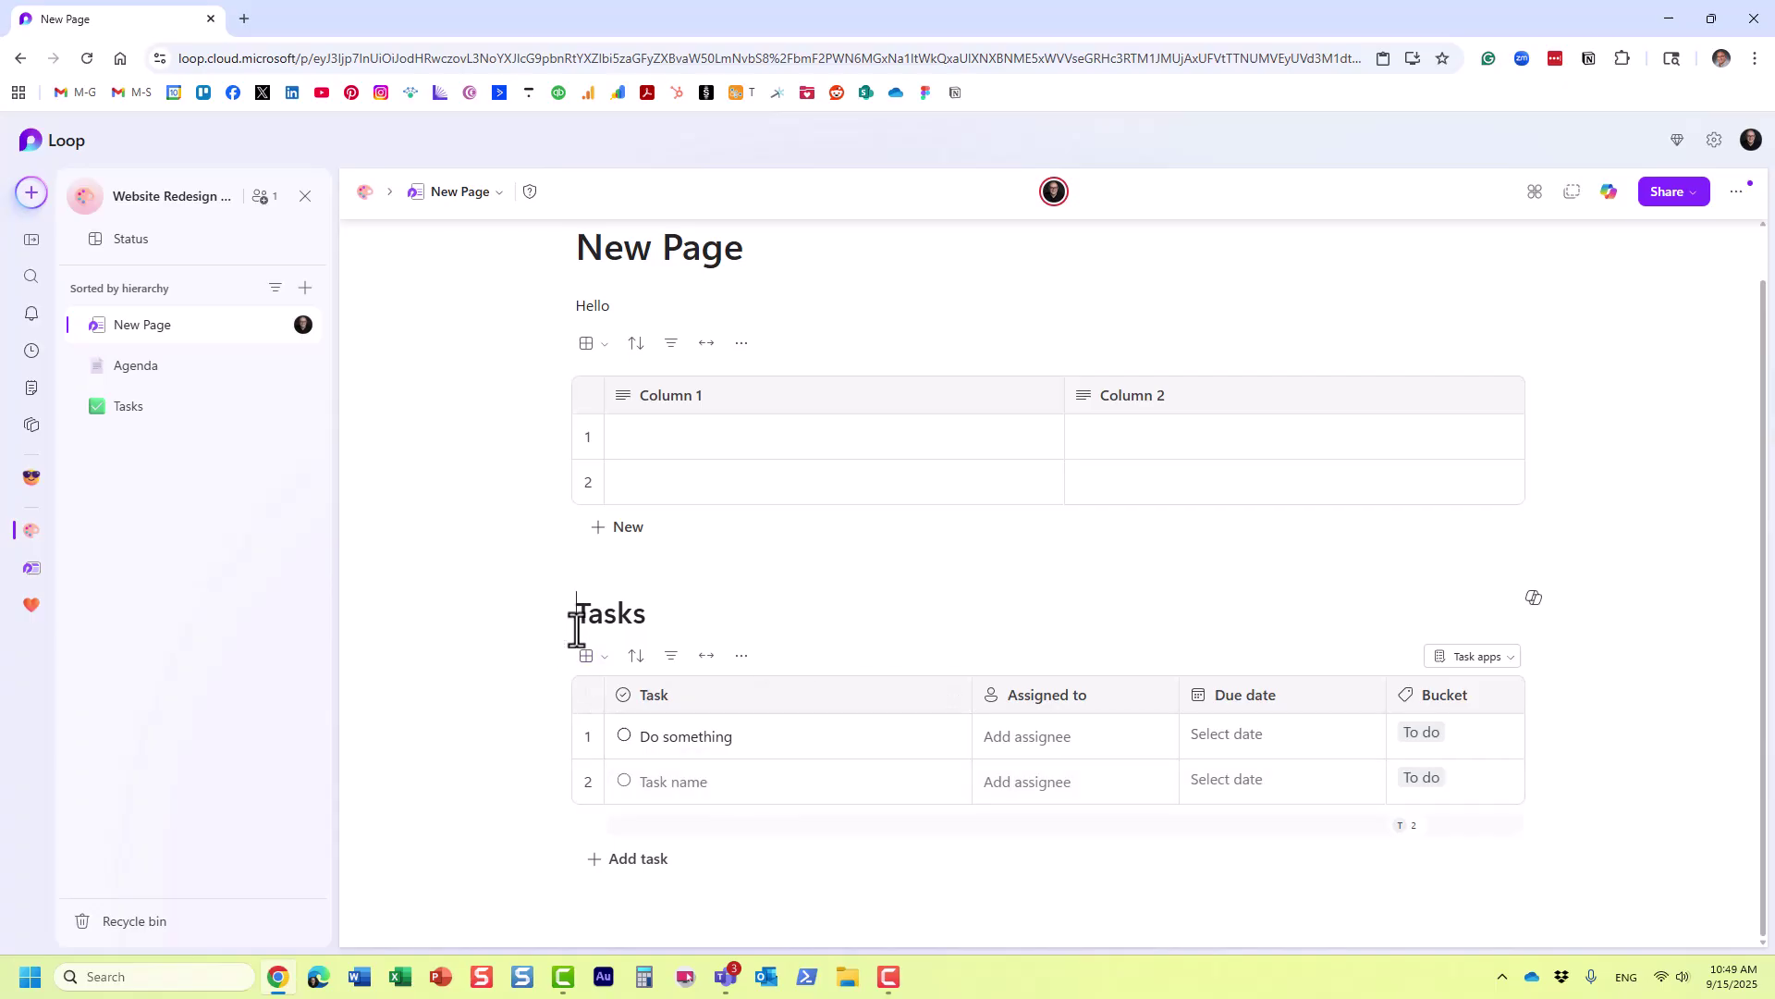
double_click(605, 618)
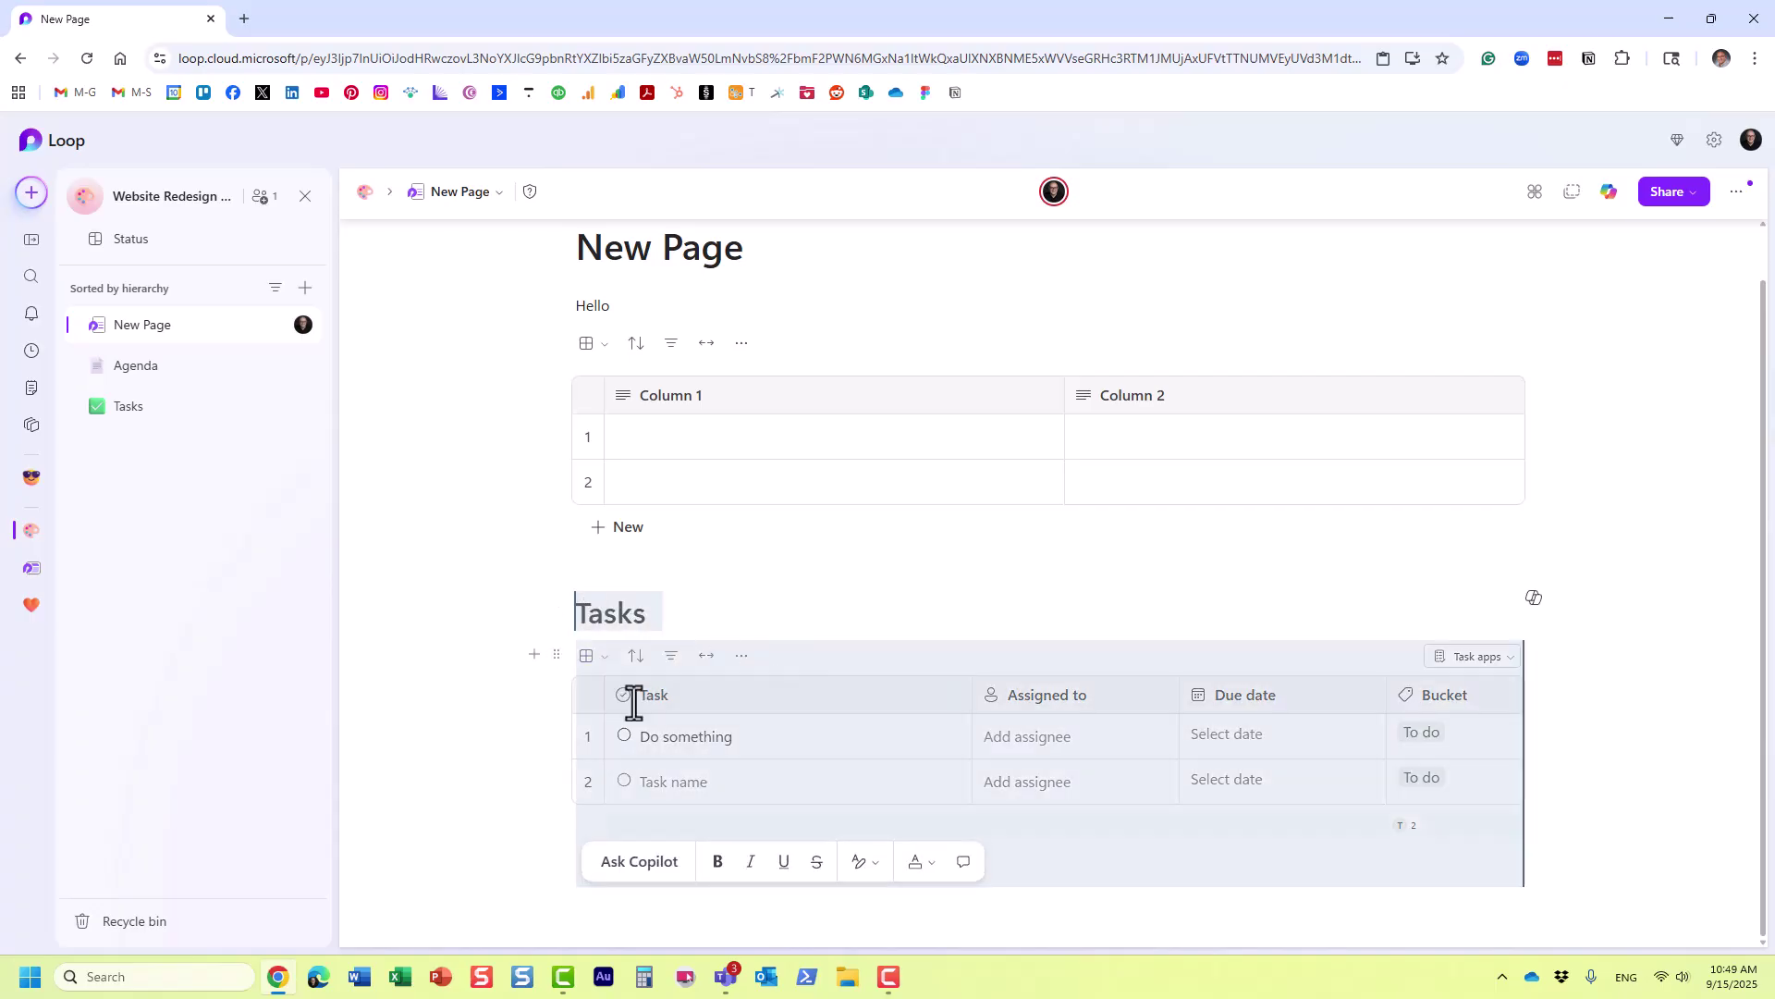
left_click(556, 657)
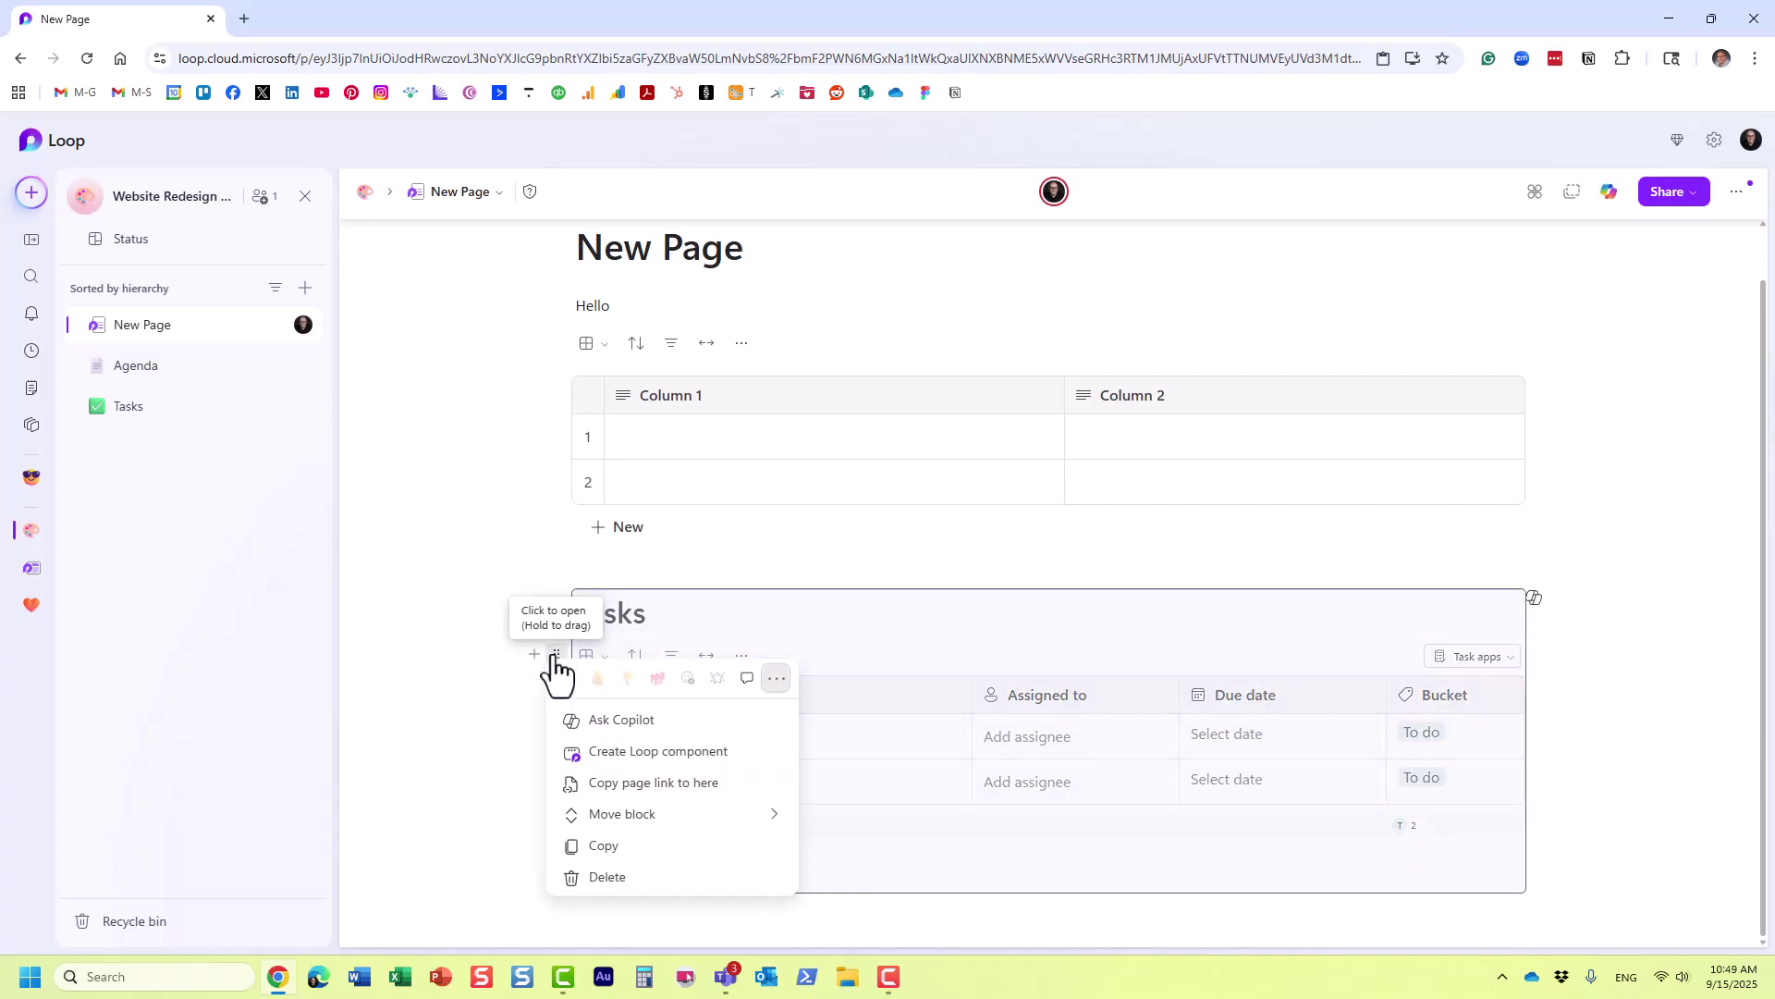
left_click(680, 760)
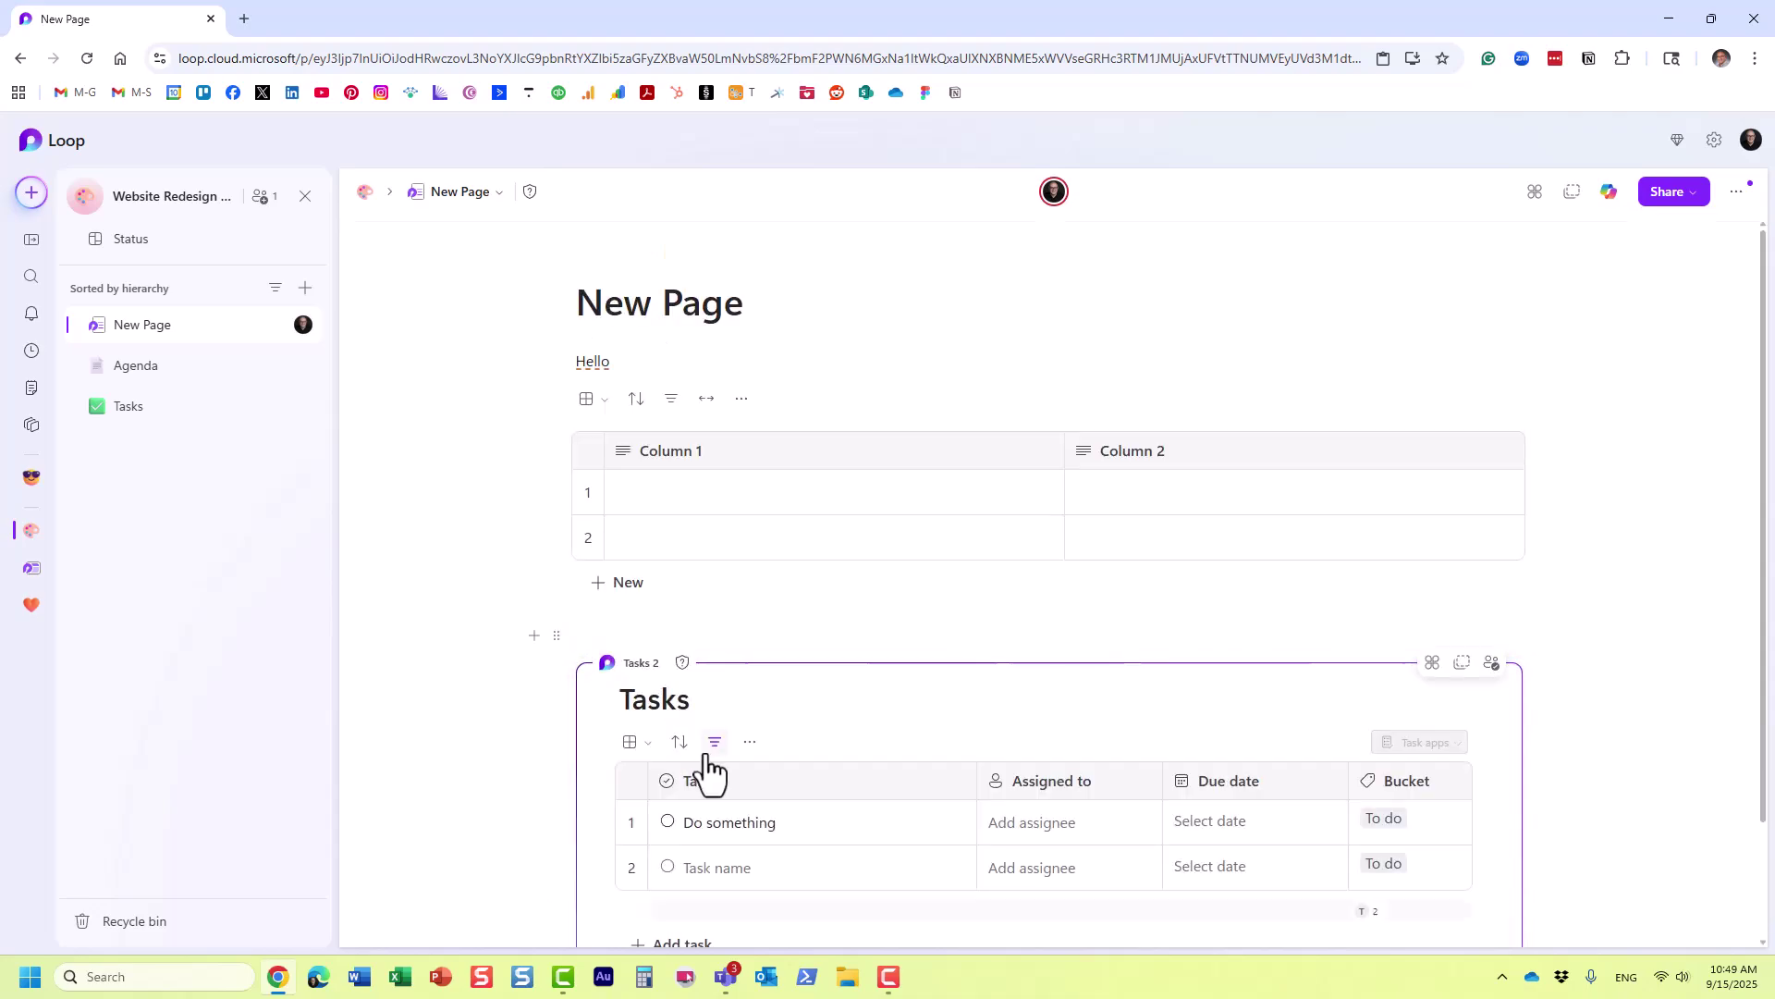
scroll(707, 767, "down", 1)
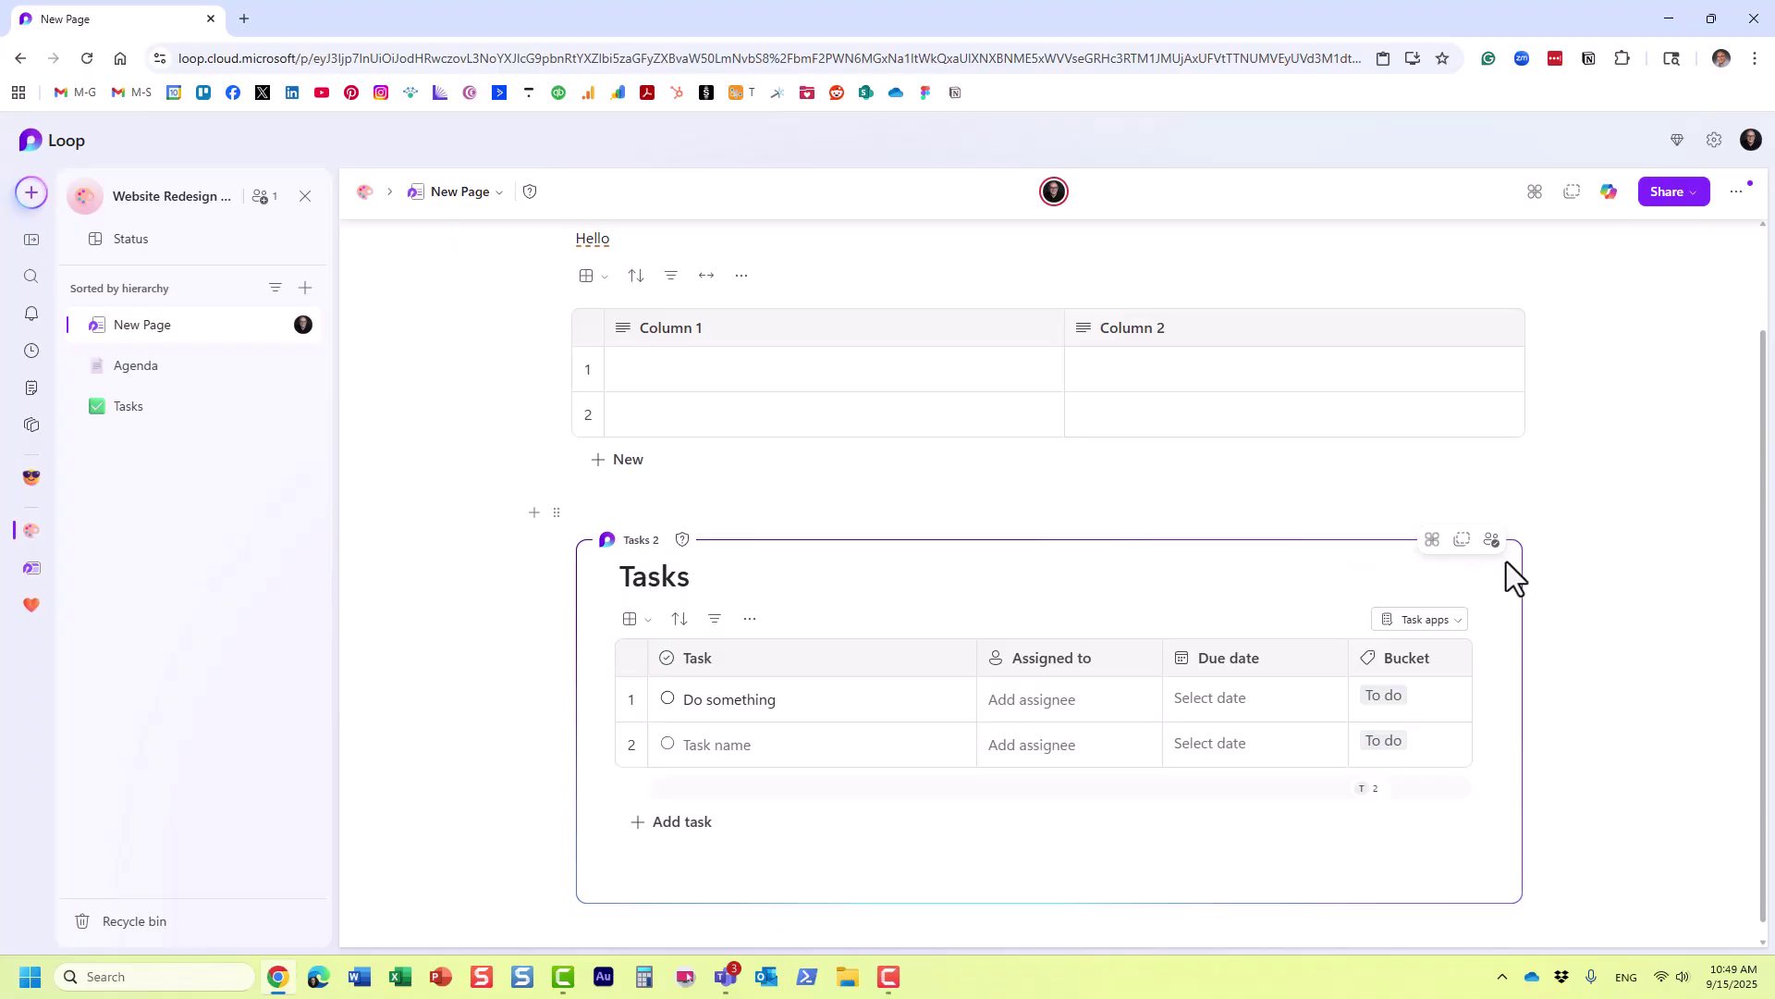
Copy the Tasks component link and paste it into a General channel message in Teams
left_click(1460, 542)
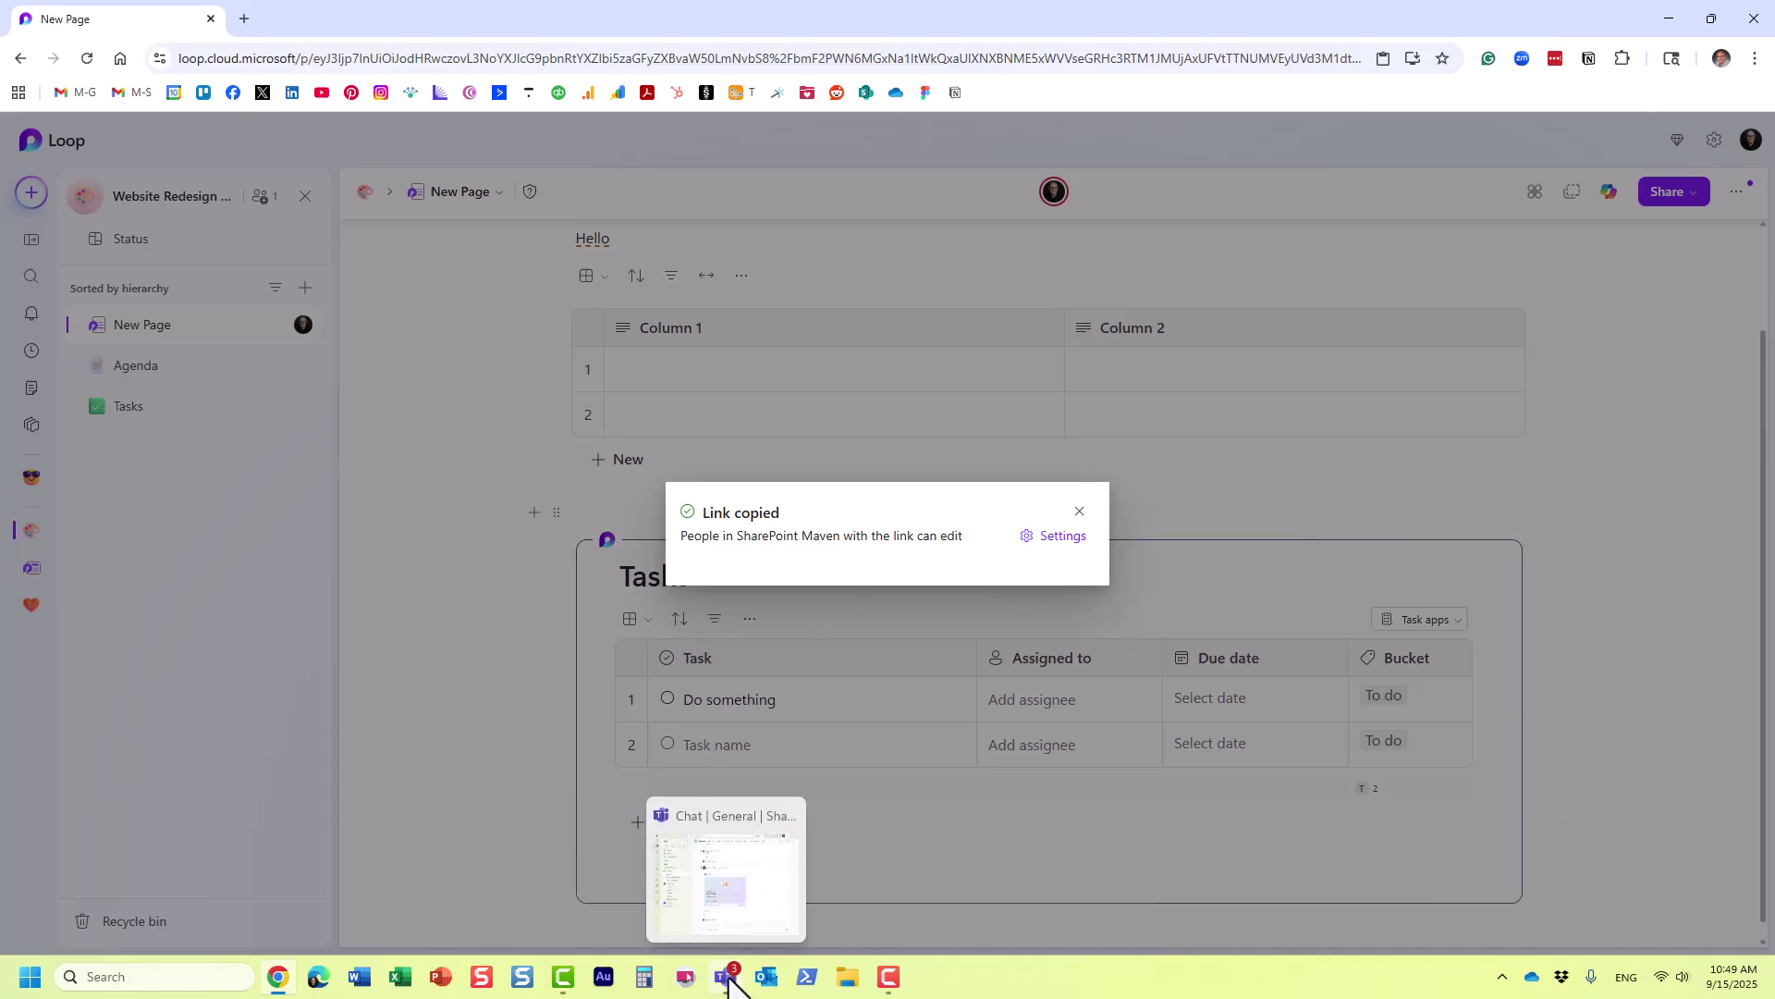
left_click(730, 978)
left_click(541, 899)
key("ctrl+v")
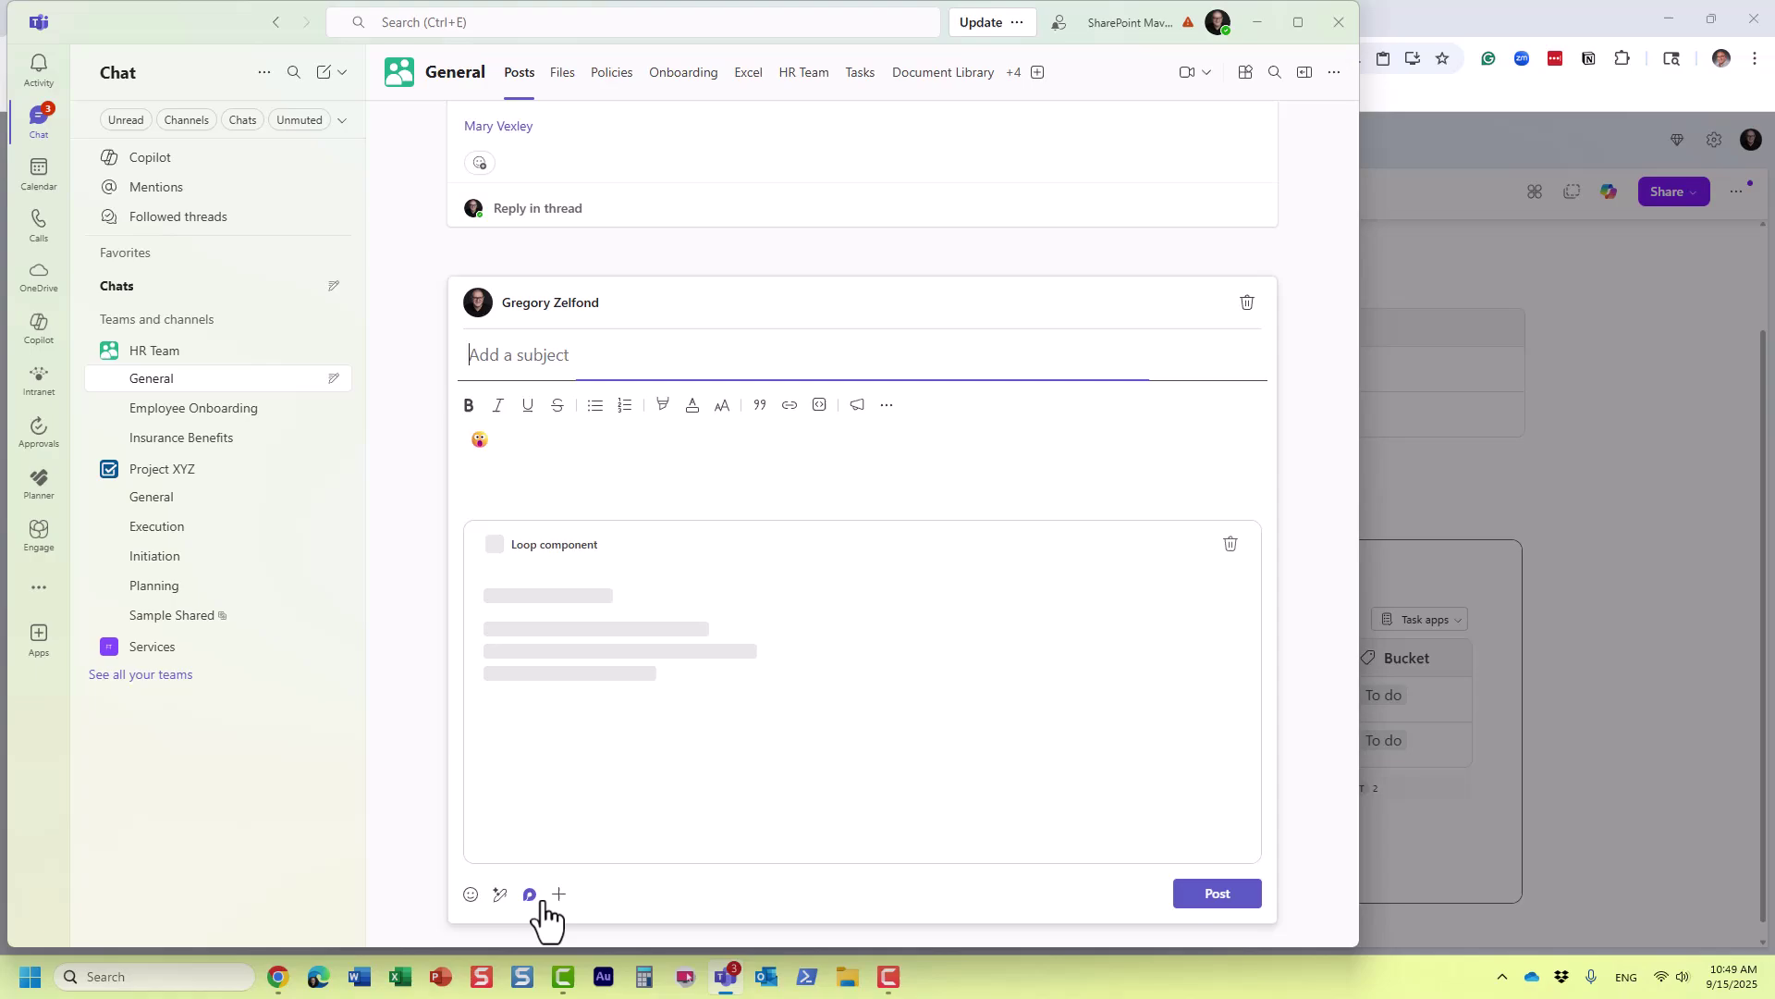
Discard the old draft, start a fresh General channel post, then return to Loop
left_click(1248, 294)
left_click(901, 498)
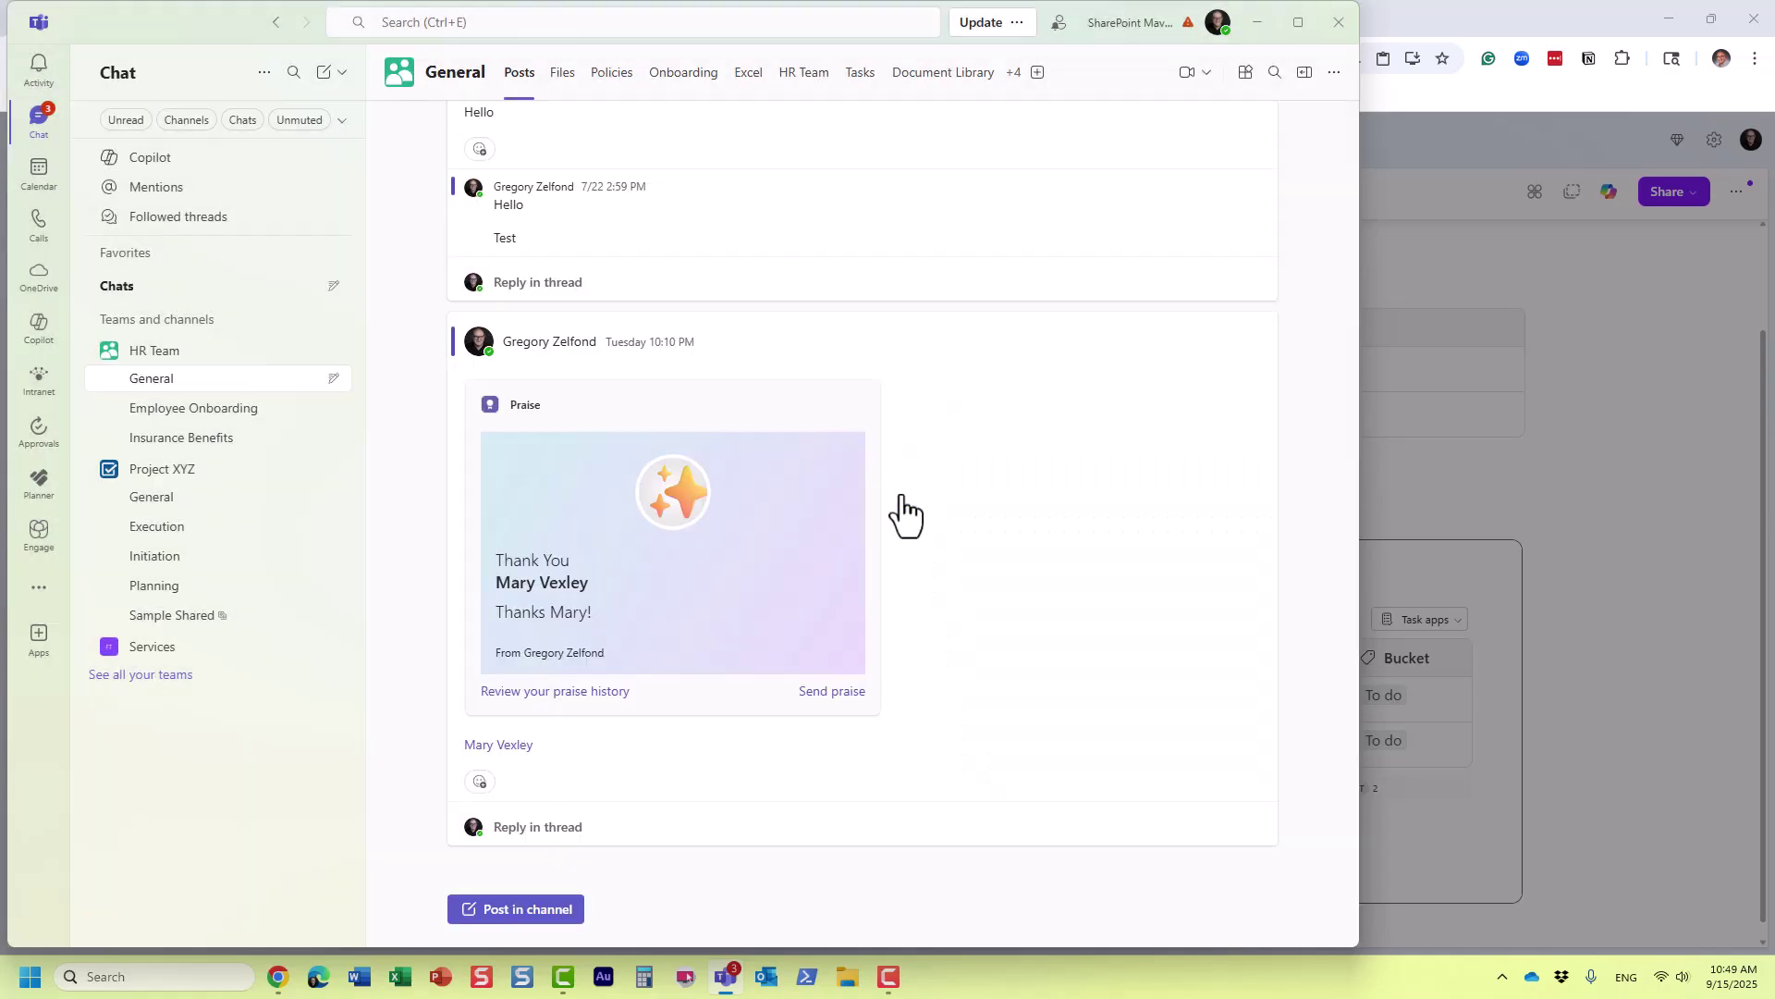
left_click(523, 910)
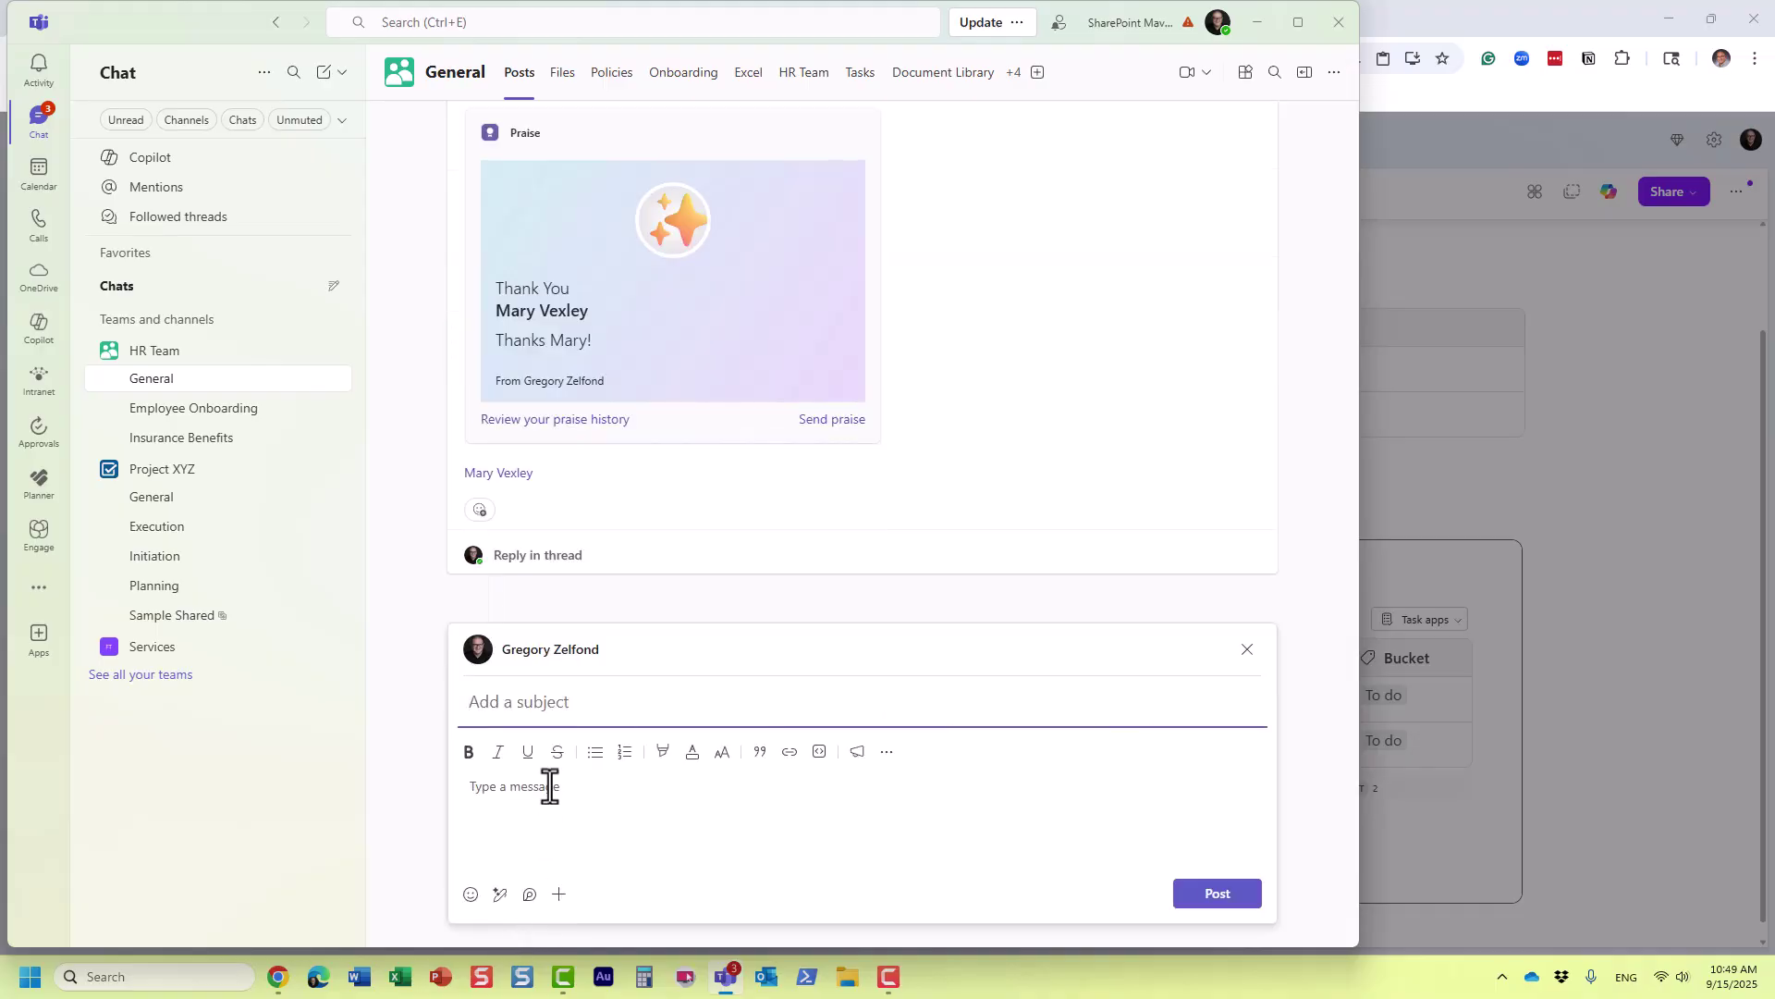
left_click(528, 811)
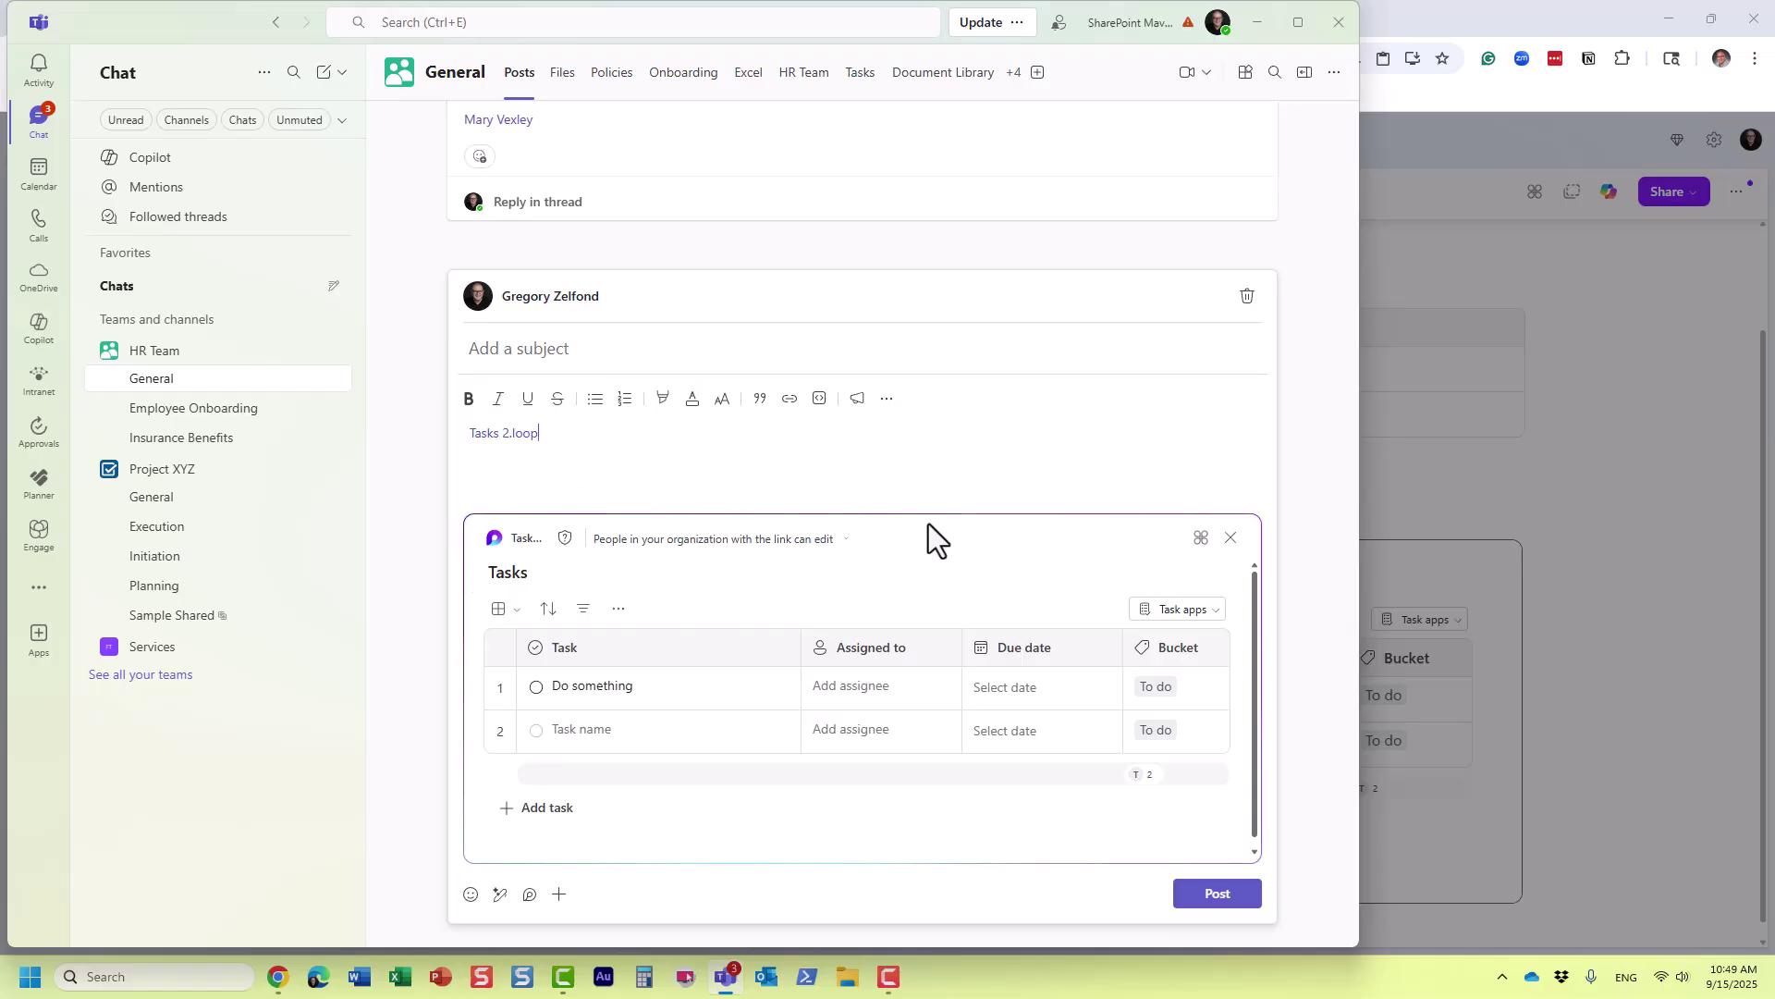
left_click(1455, 380)
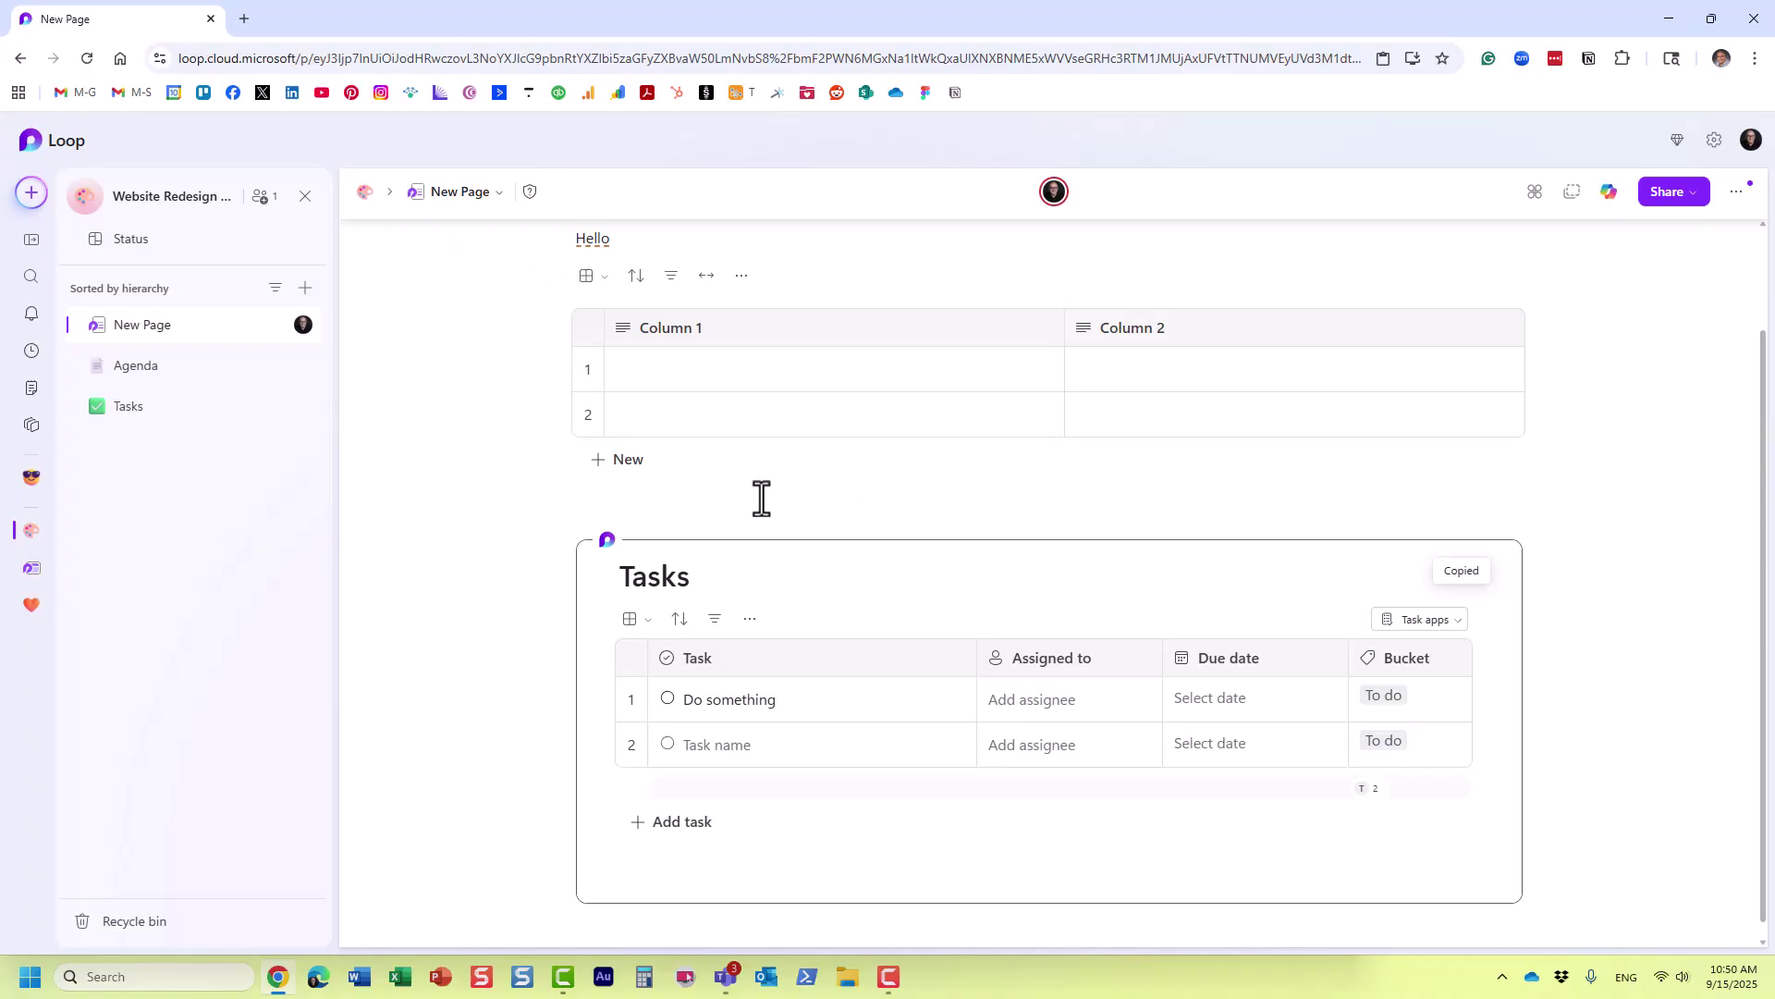
Copy New Page's link as a Loop component via Share and dismiss the 'Link copied' notice
scroll(701, 647, "up", 1)
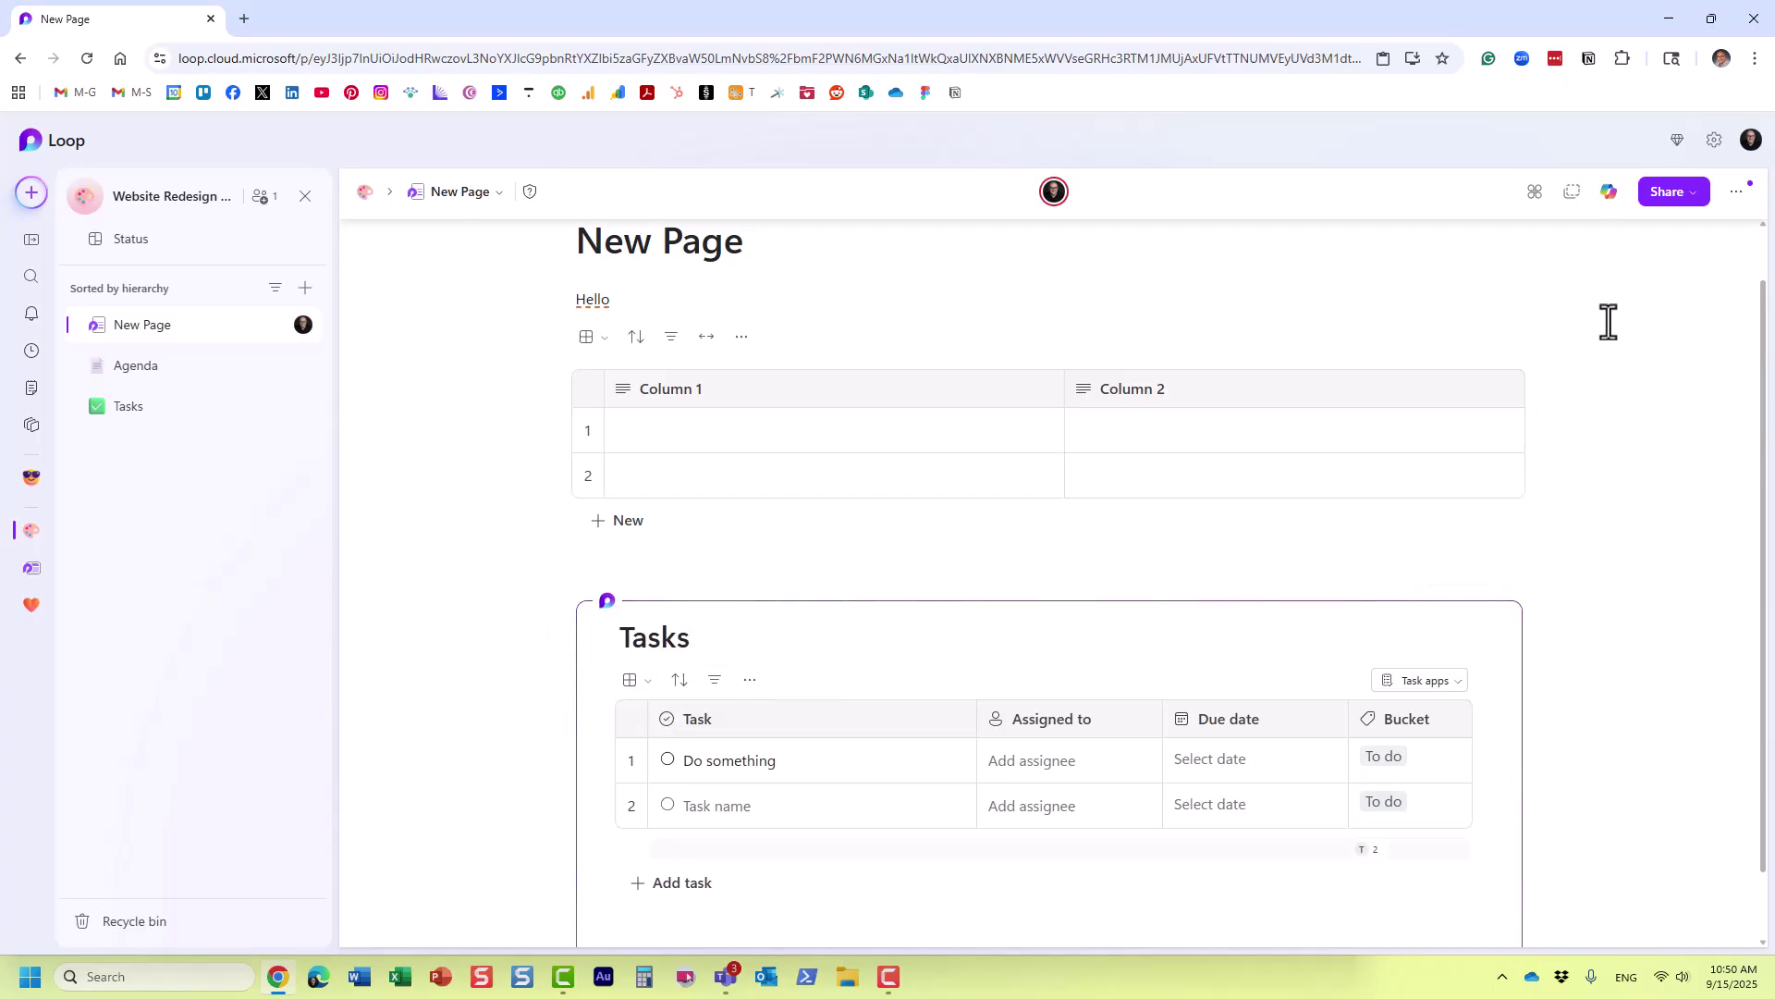
left_click(1678, 194)
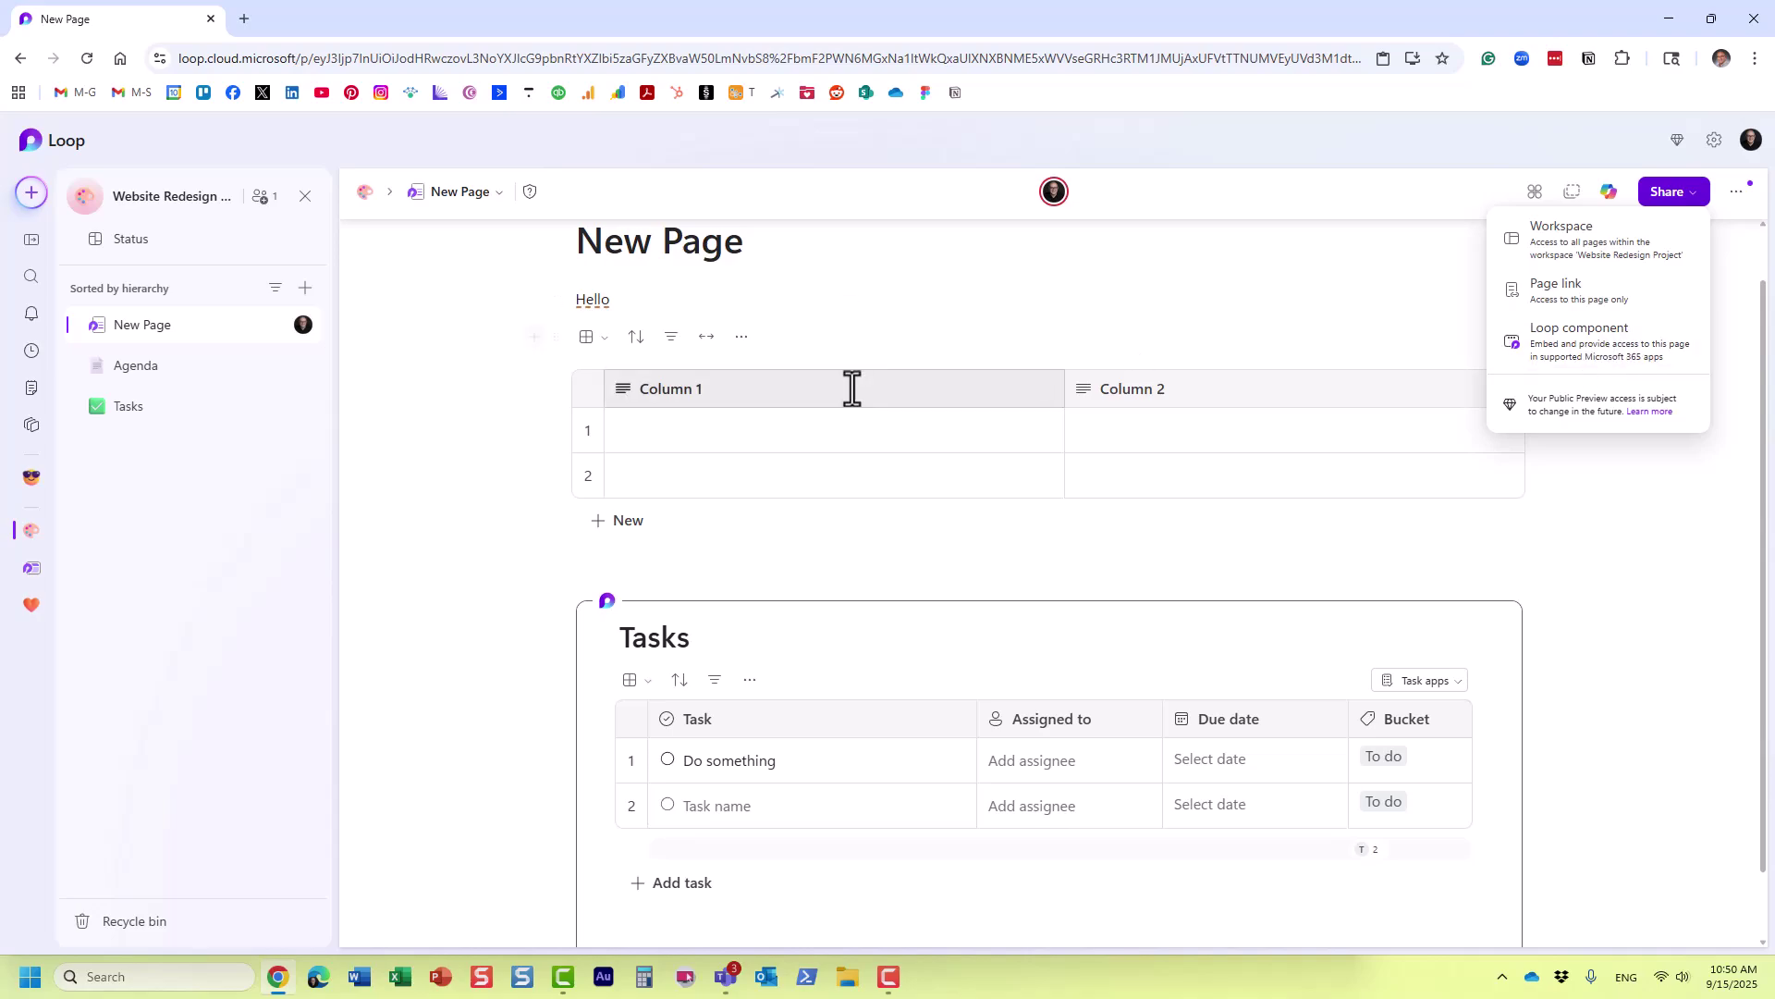
scroll(700, 358, "up", 1)
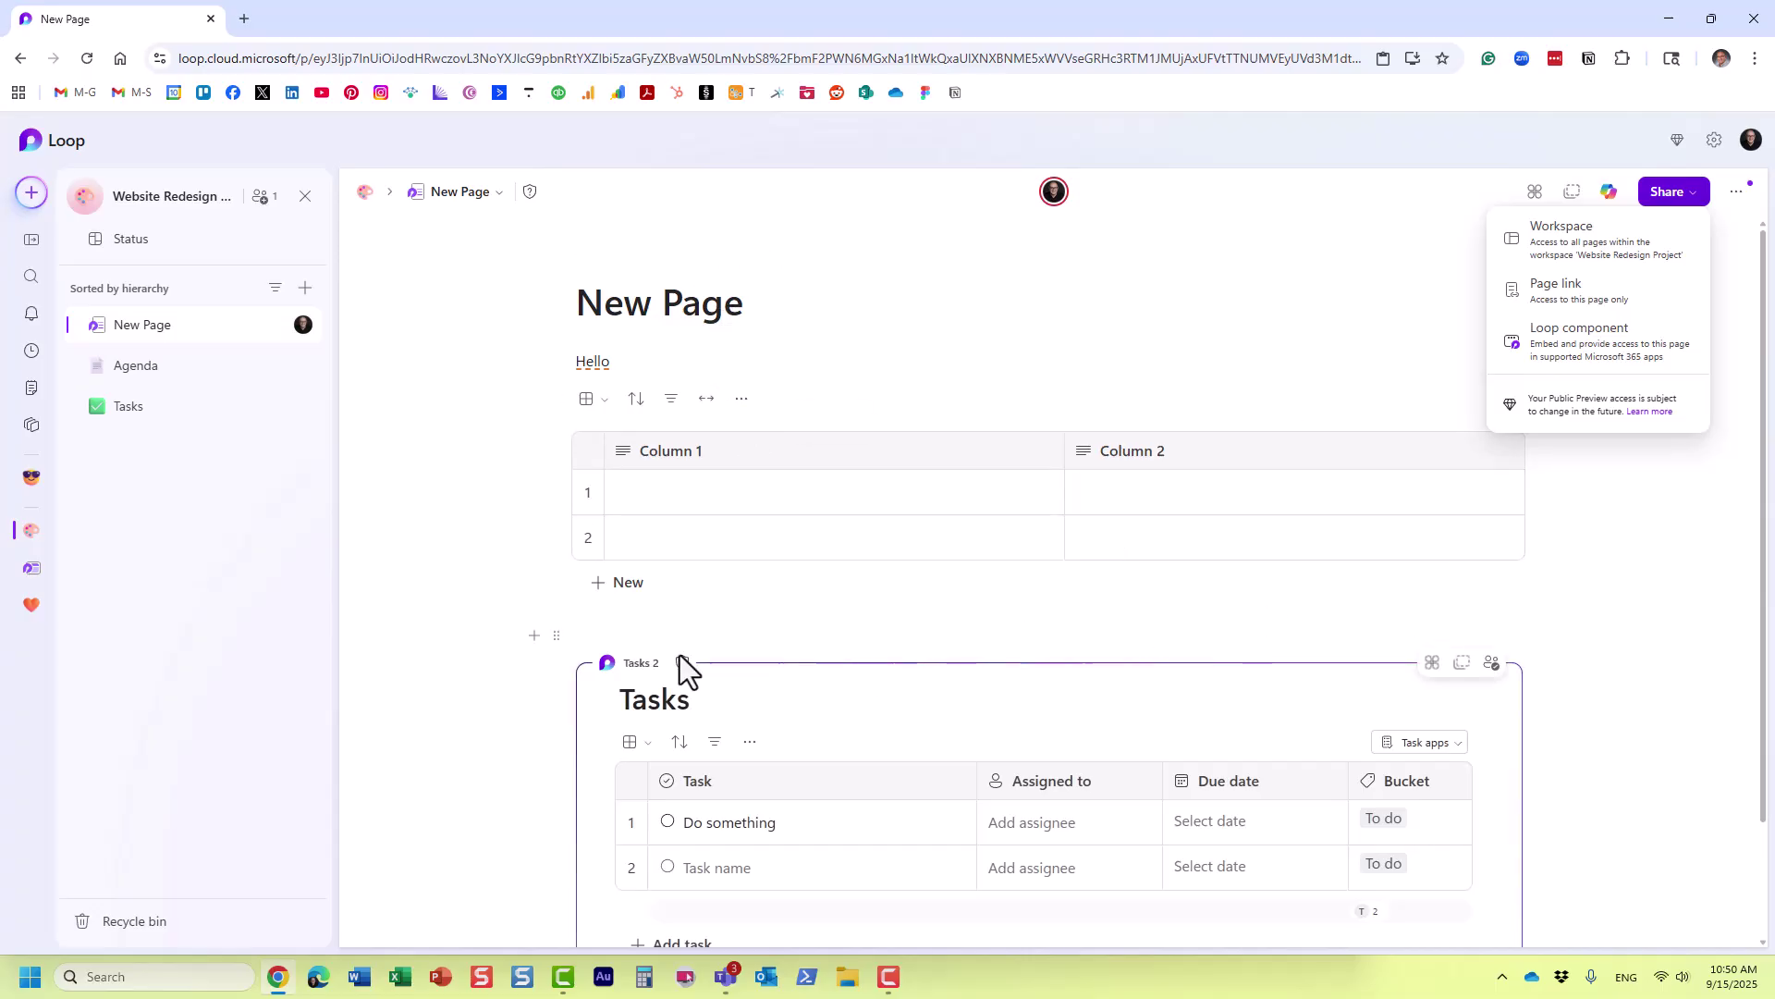
scroll(729, 678, "down", 2)
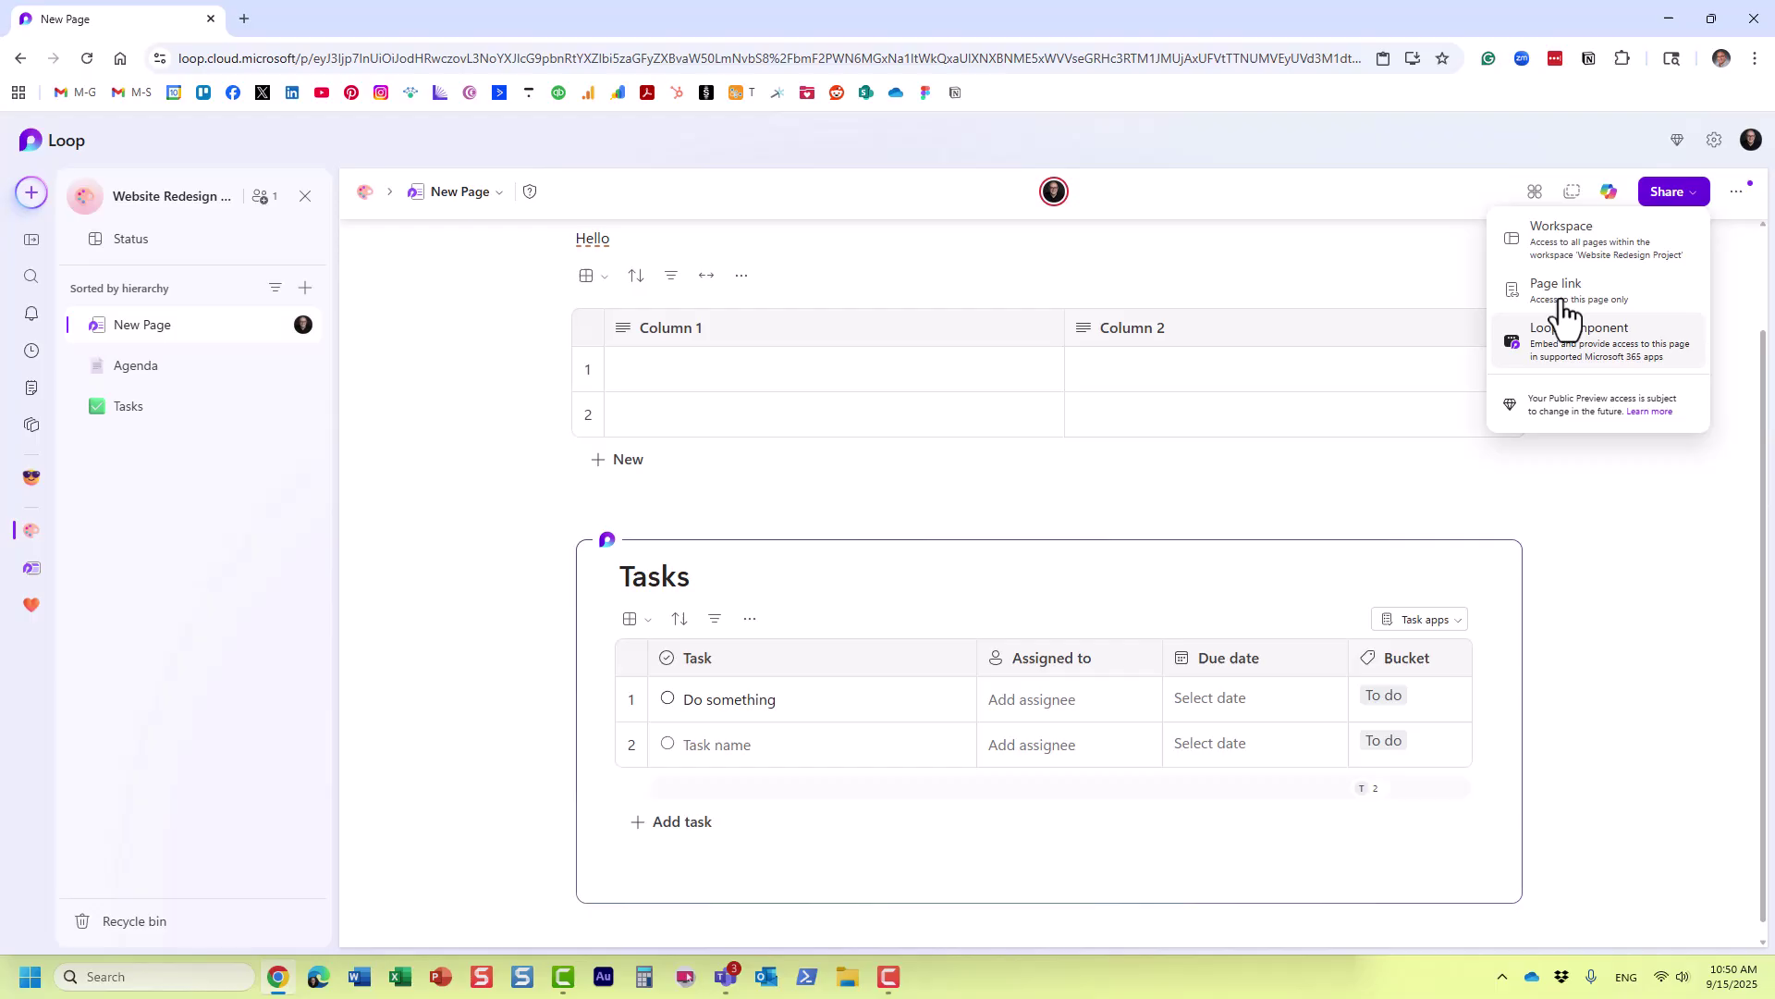
left_click(1606, 356)
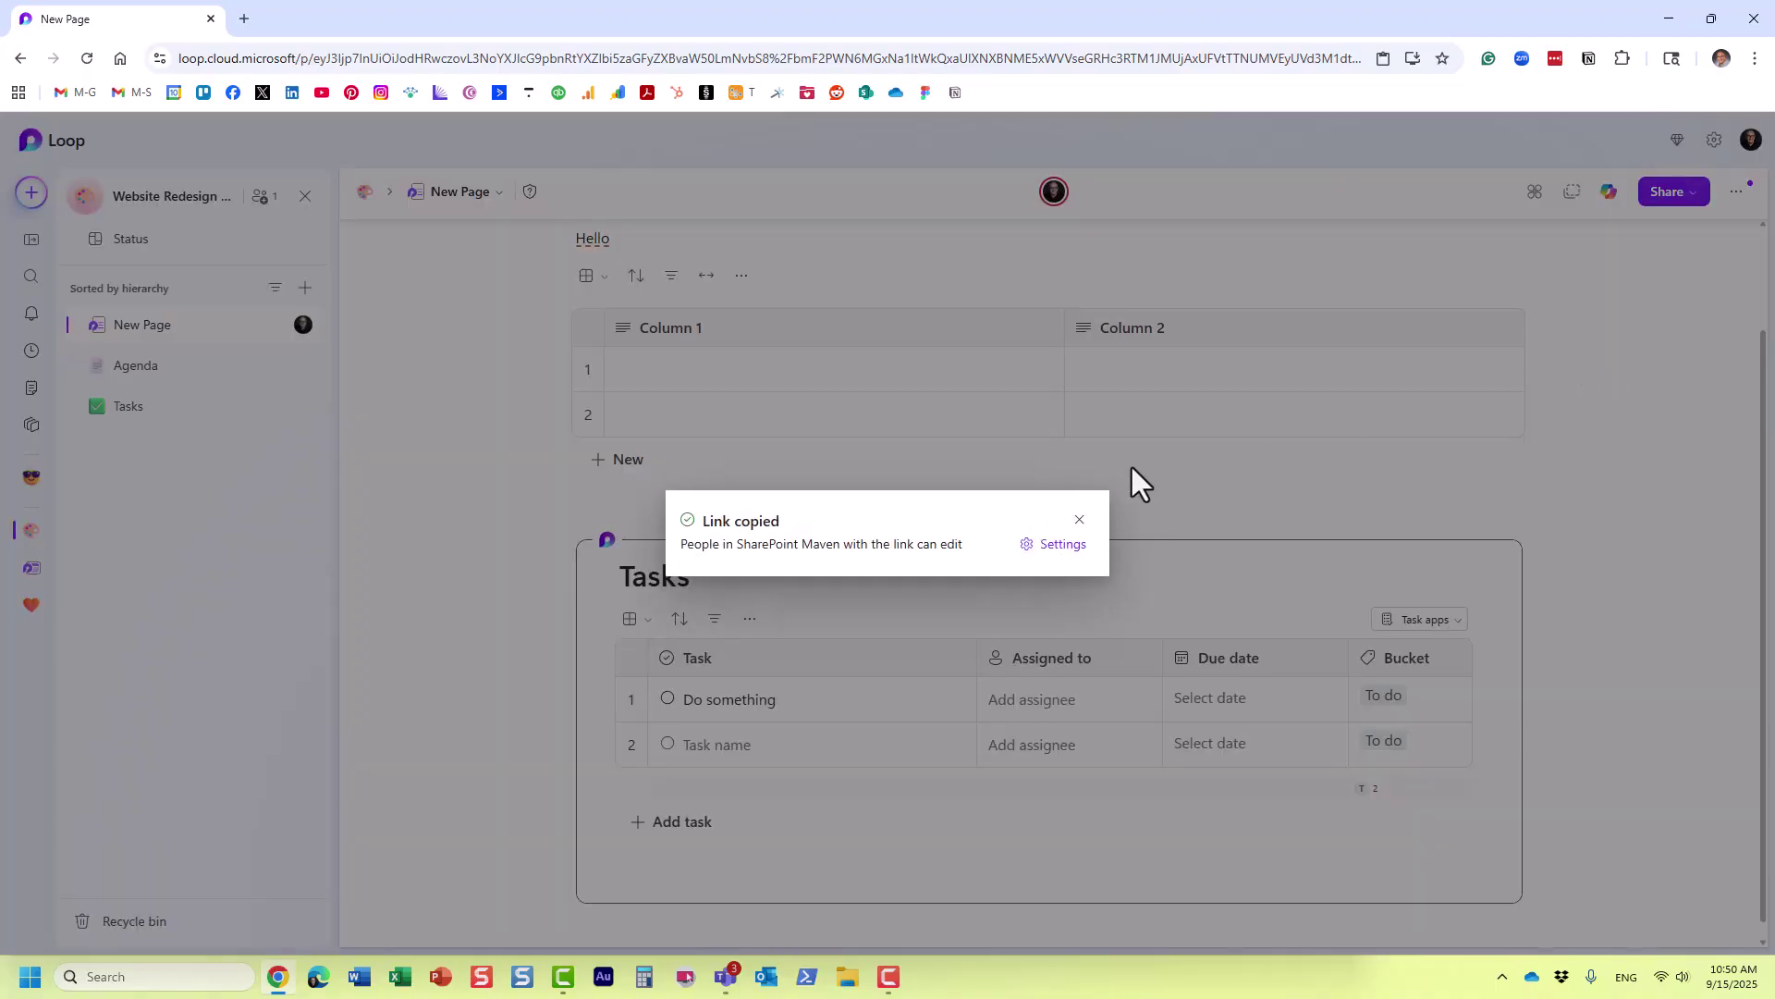
left_click(1078, 524)
scroll(919, 499, "up", 2)
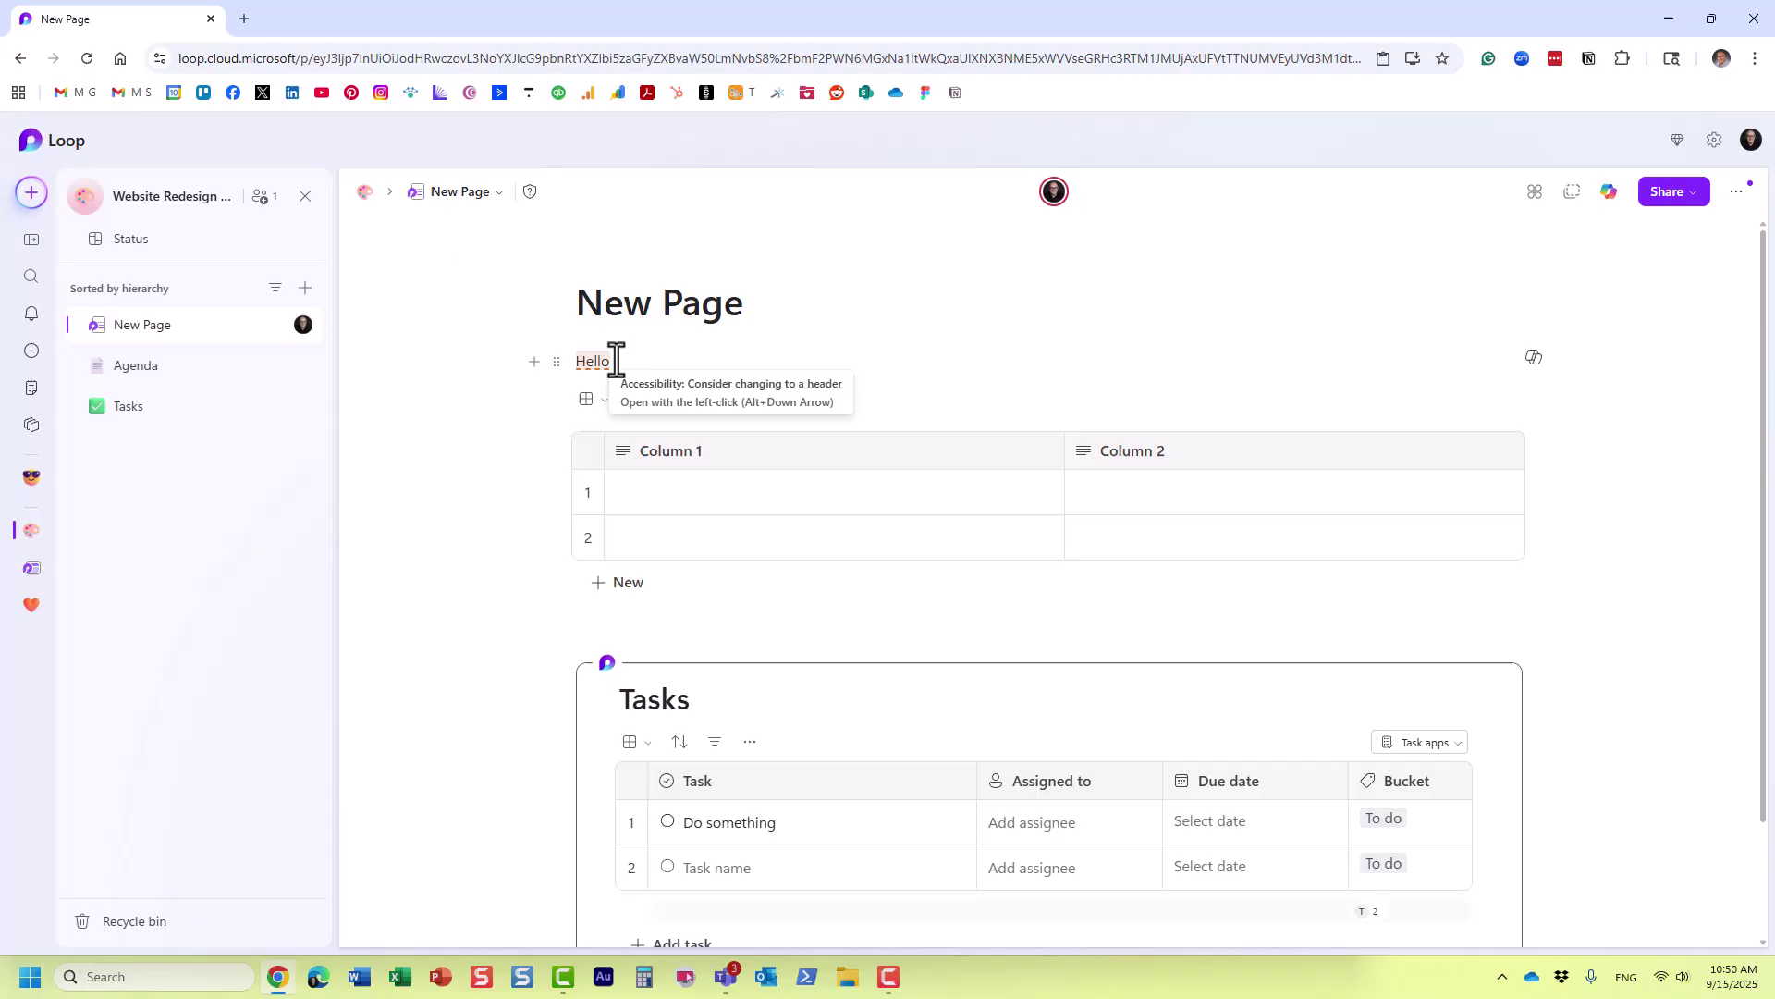
Replace 'Hello' under the title with '/', closing the insert menu without choosing anything
key("BackSpace")
key("BackSpace")
key("BackSpace")
key("BackSpace")
key("BackSpace")
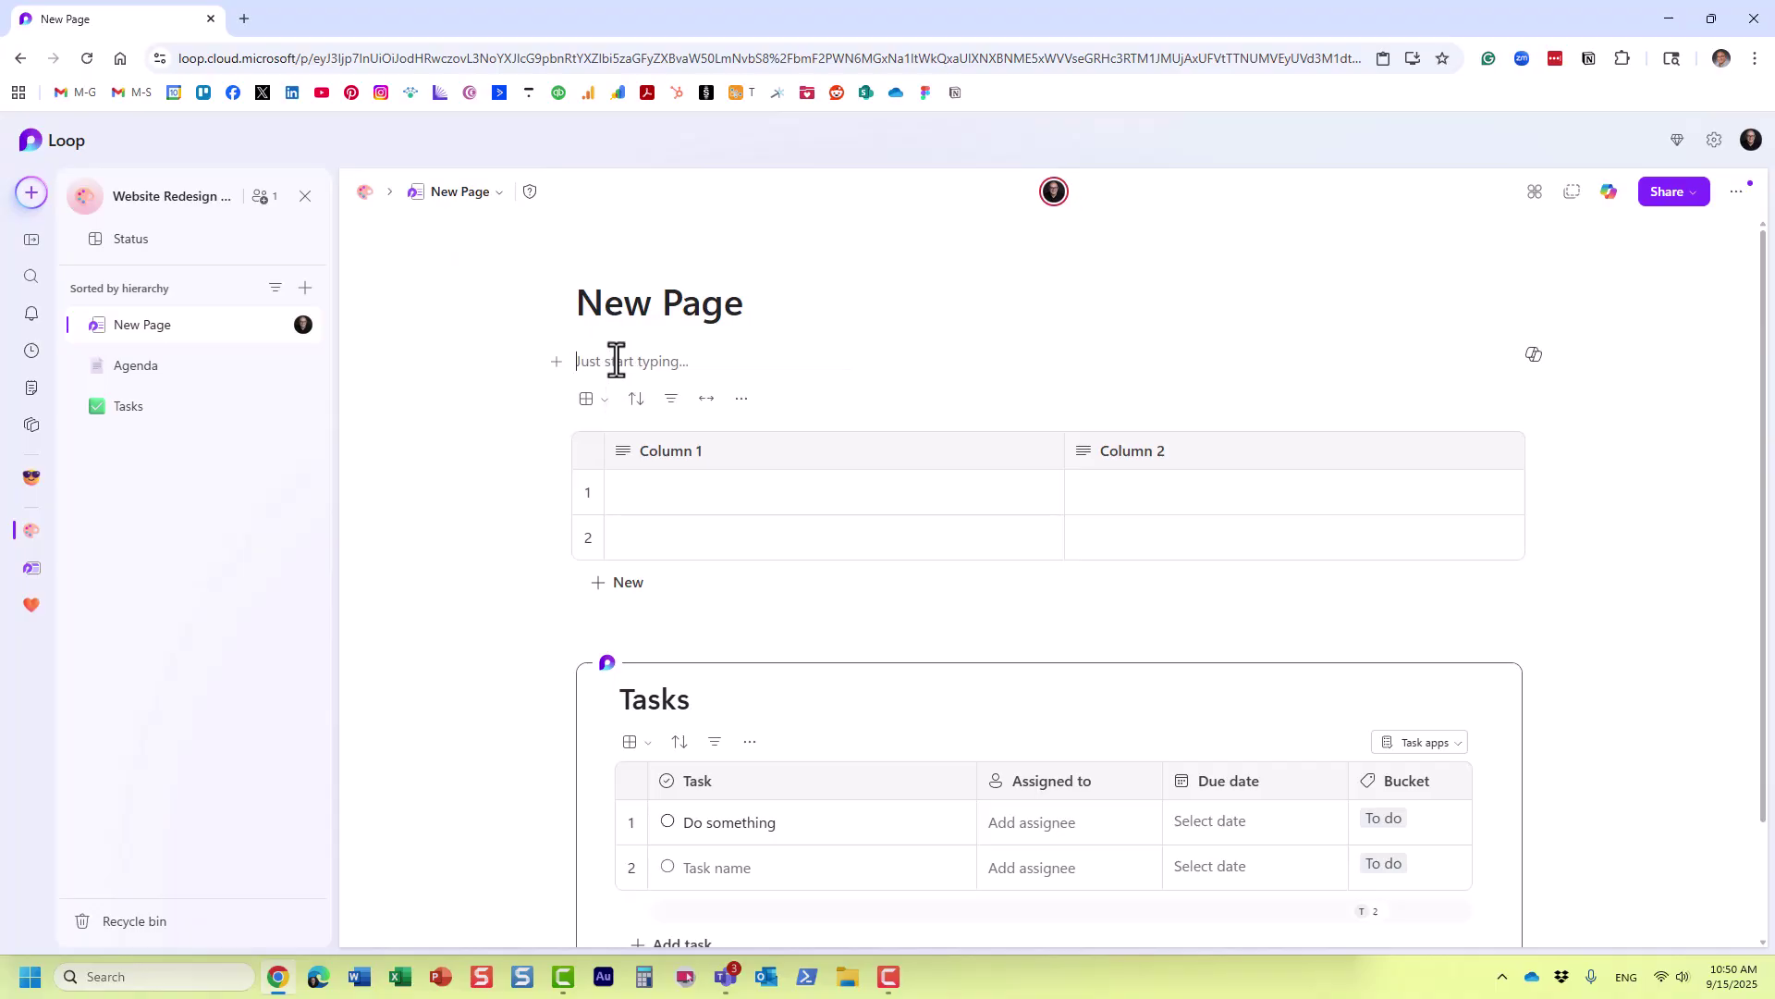
type("/")
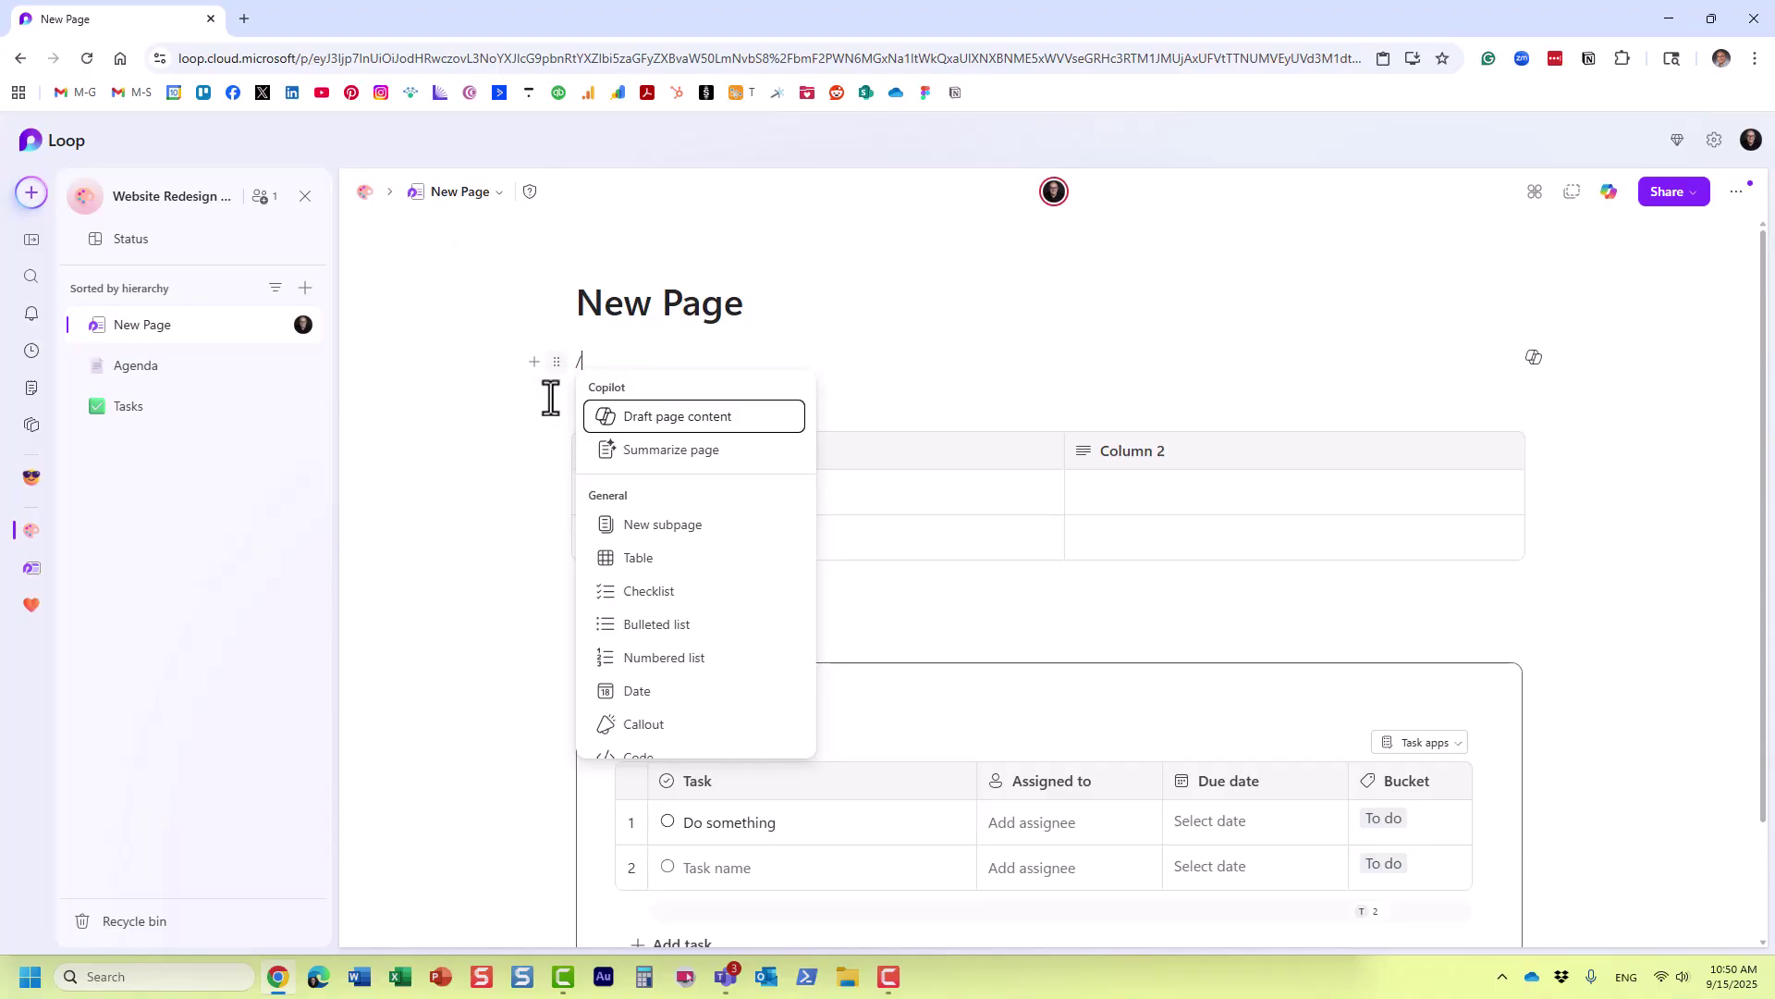
scroll(675, 603, "down", 4)
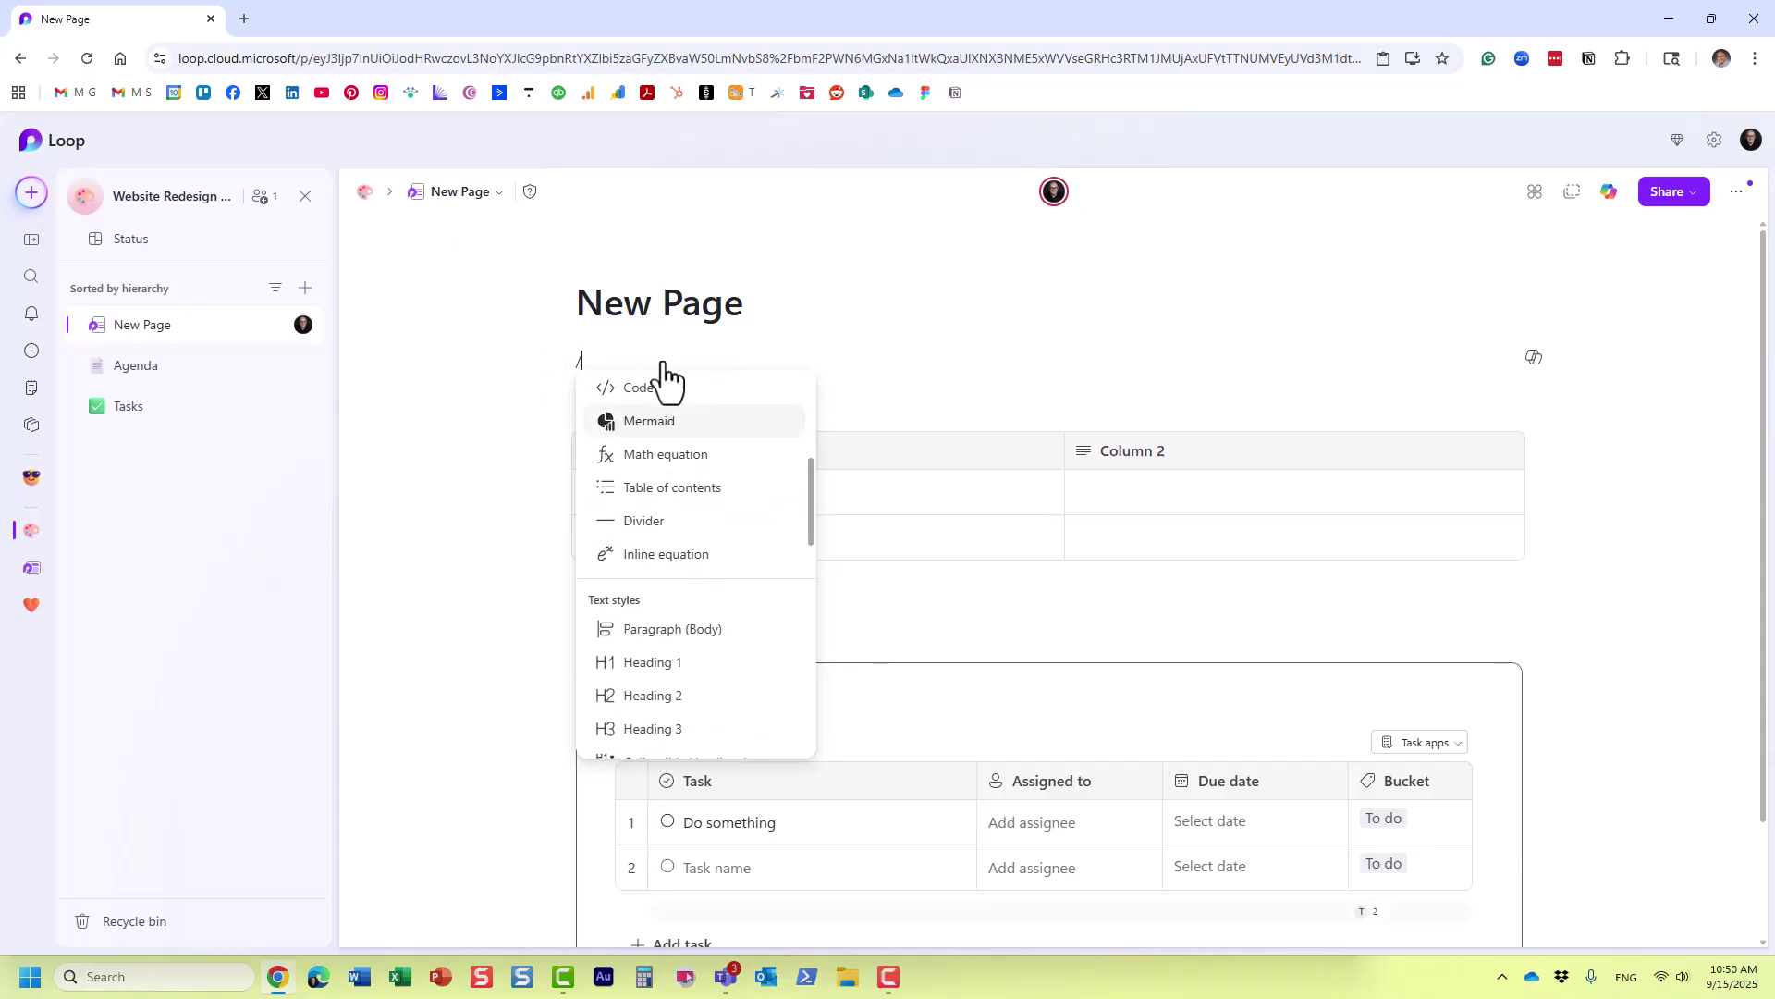
scroll(693, 583, "down", 2)
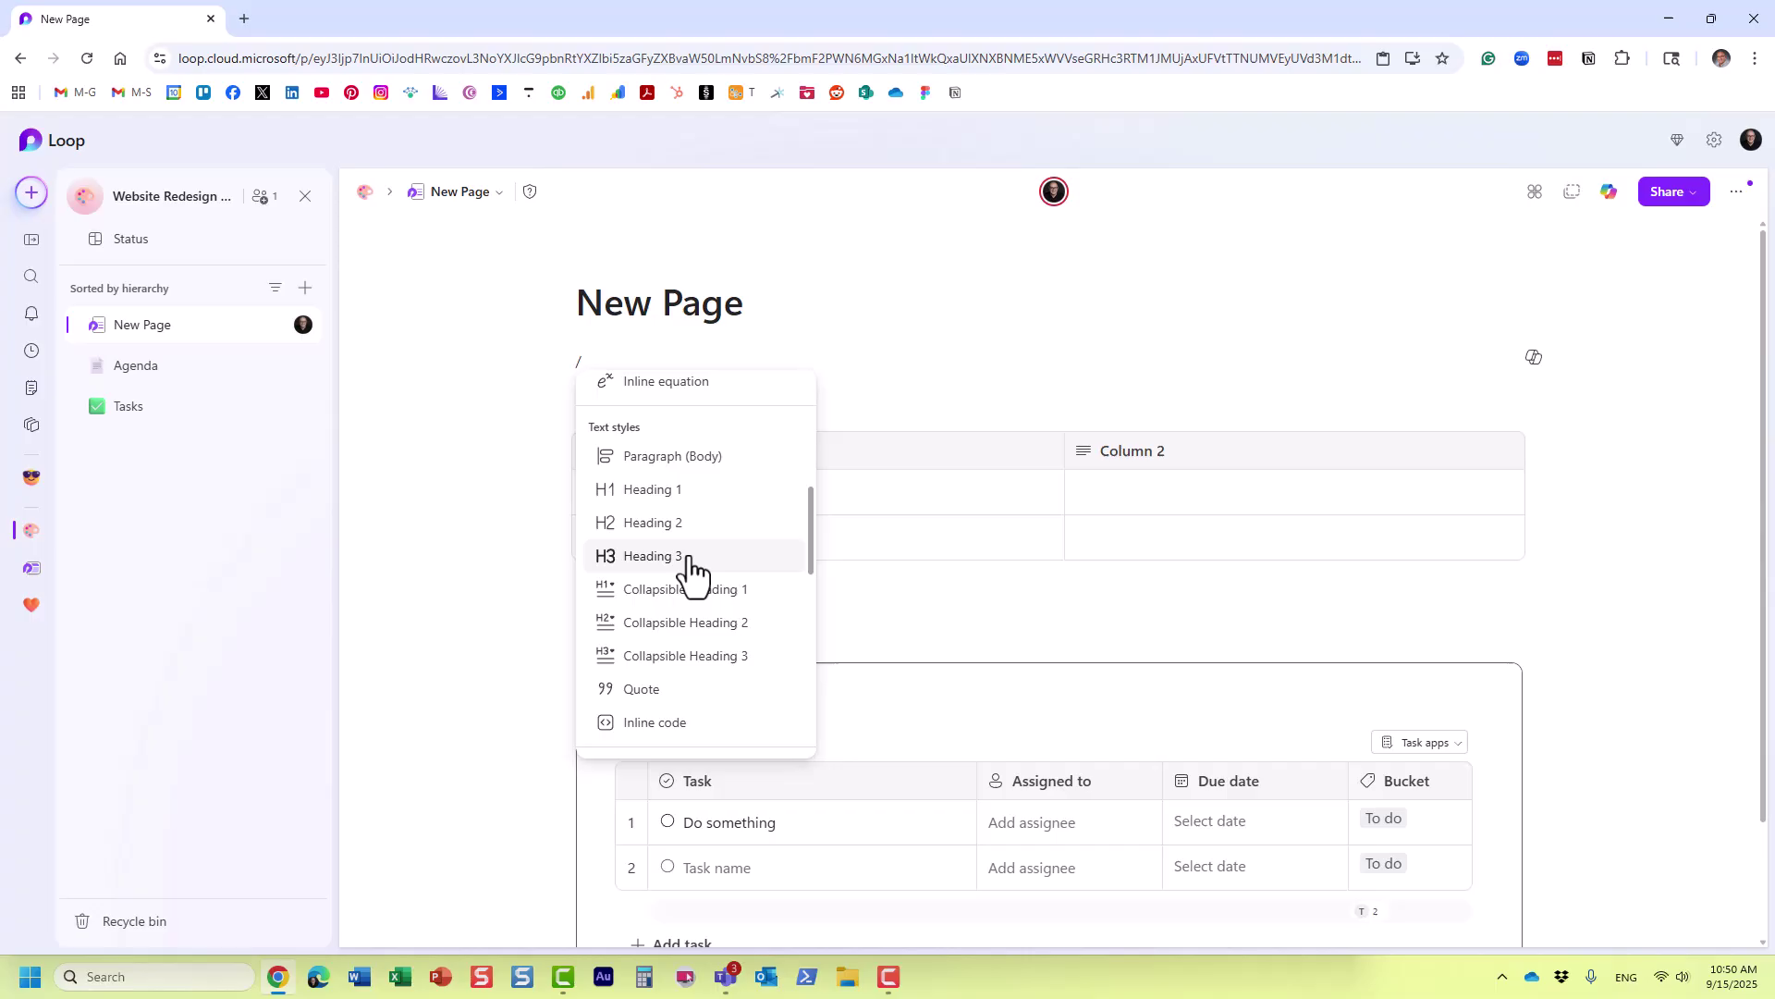
scroll(690, 574, "down", 3)
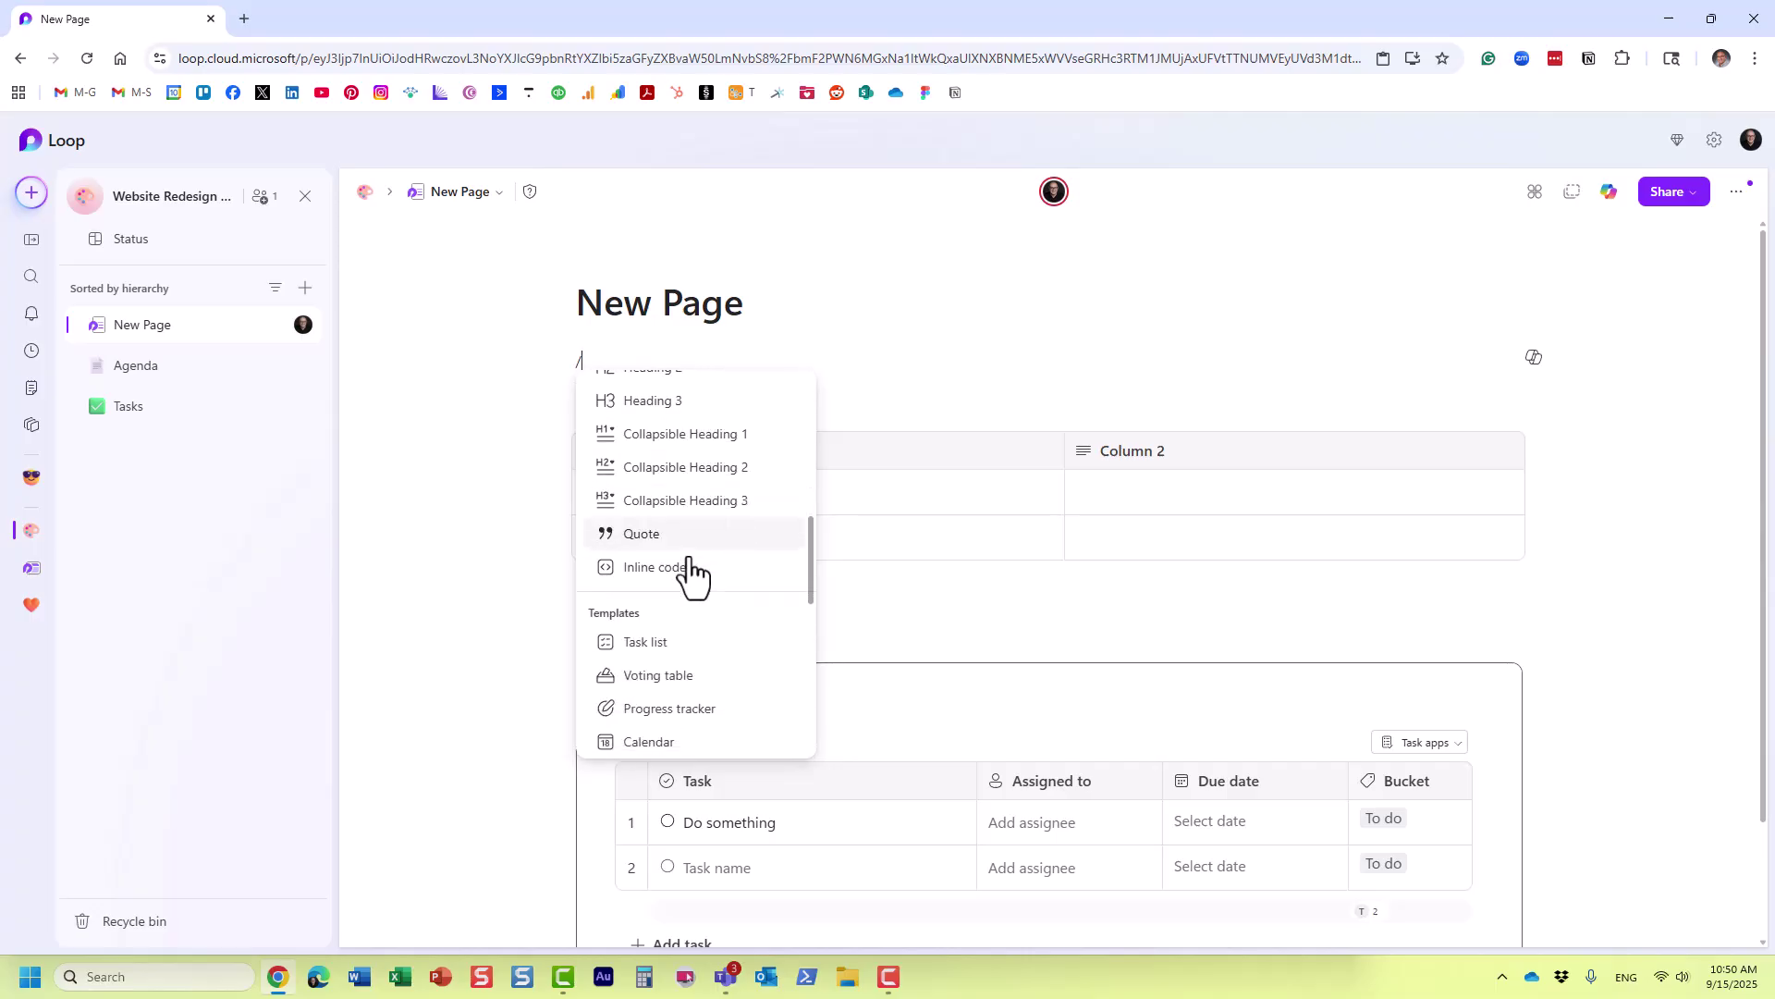
left_click(1166, 367)
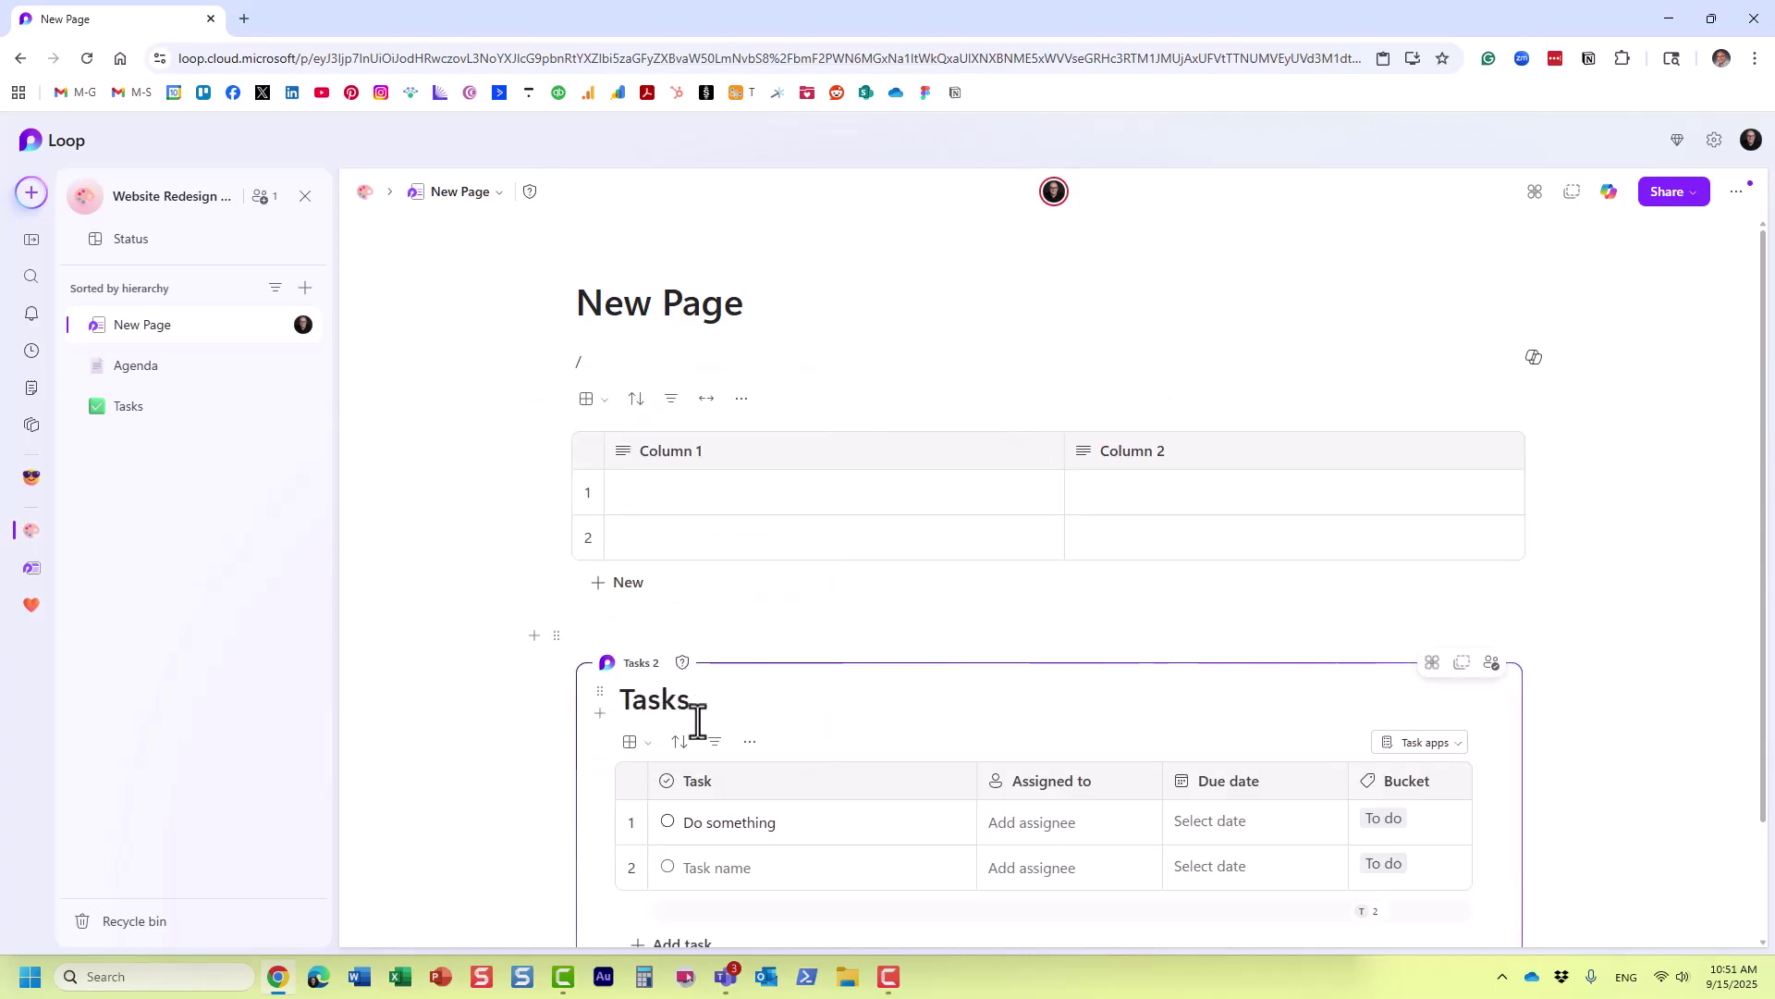
scroll(700, 721, "down", 1)
scroll(688, 588, "up", 1)
scroll(682, 717, "down", 1)
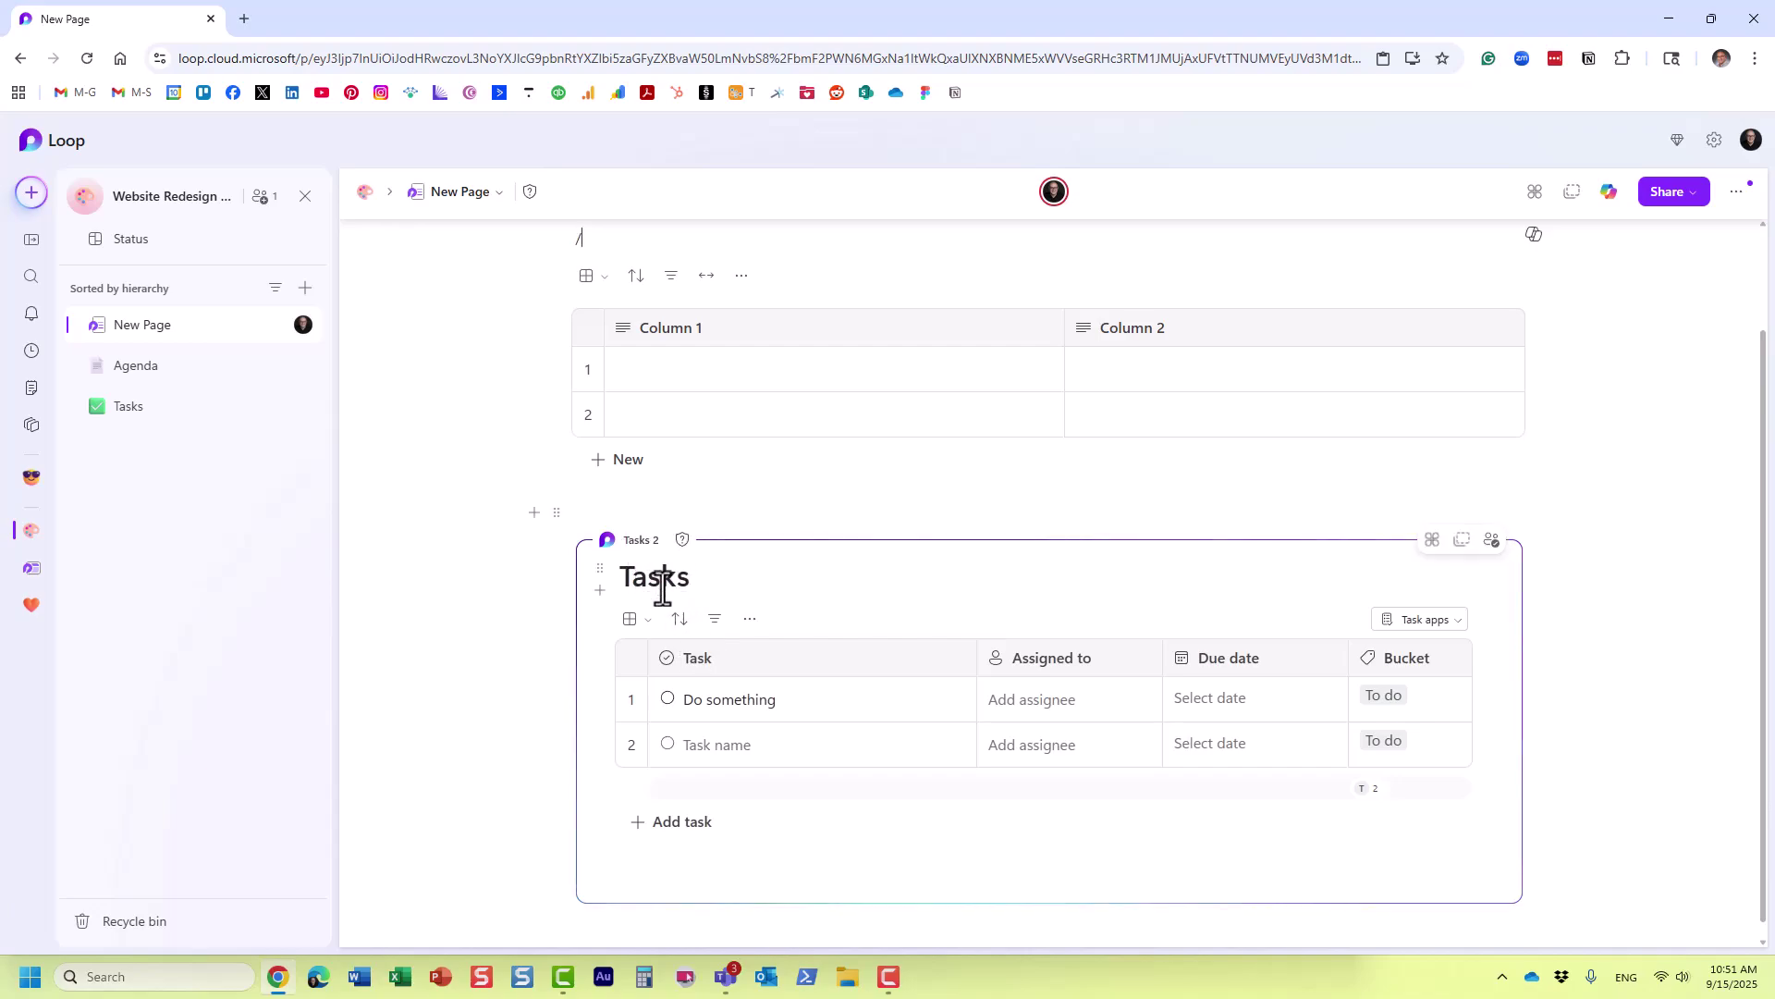
scroll(660, 607, "up", 1)
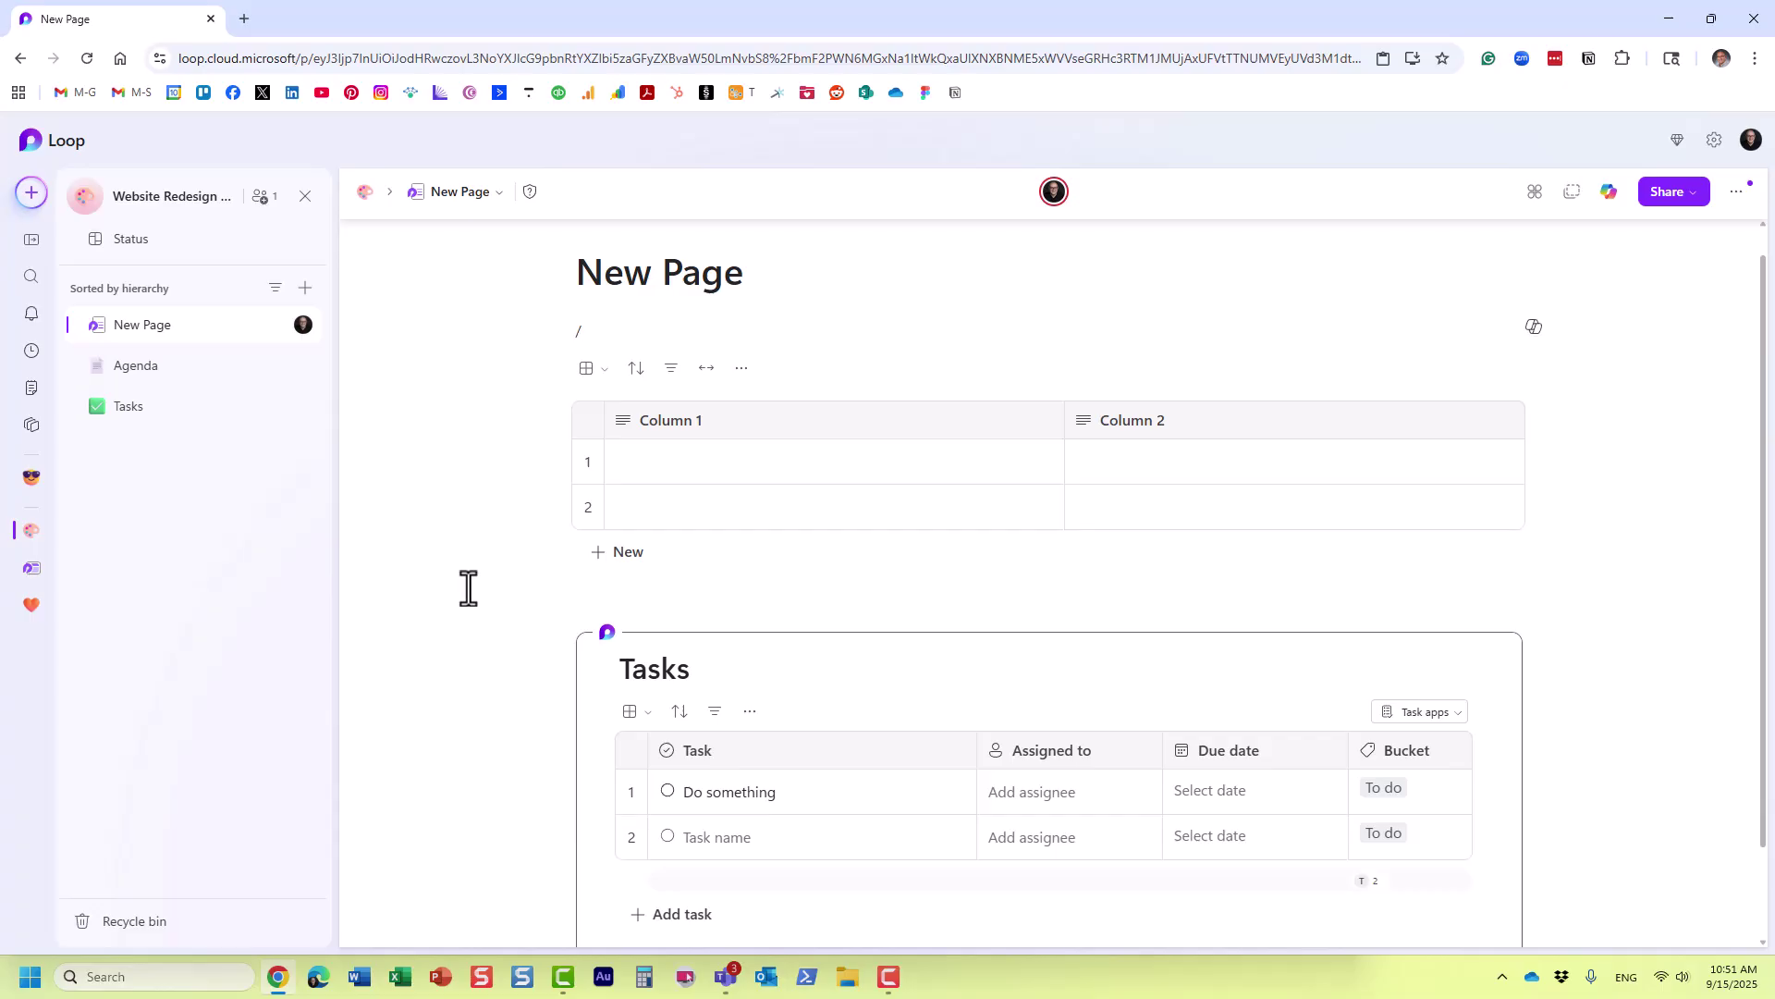
left_click(35, 148)
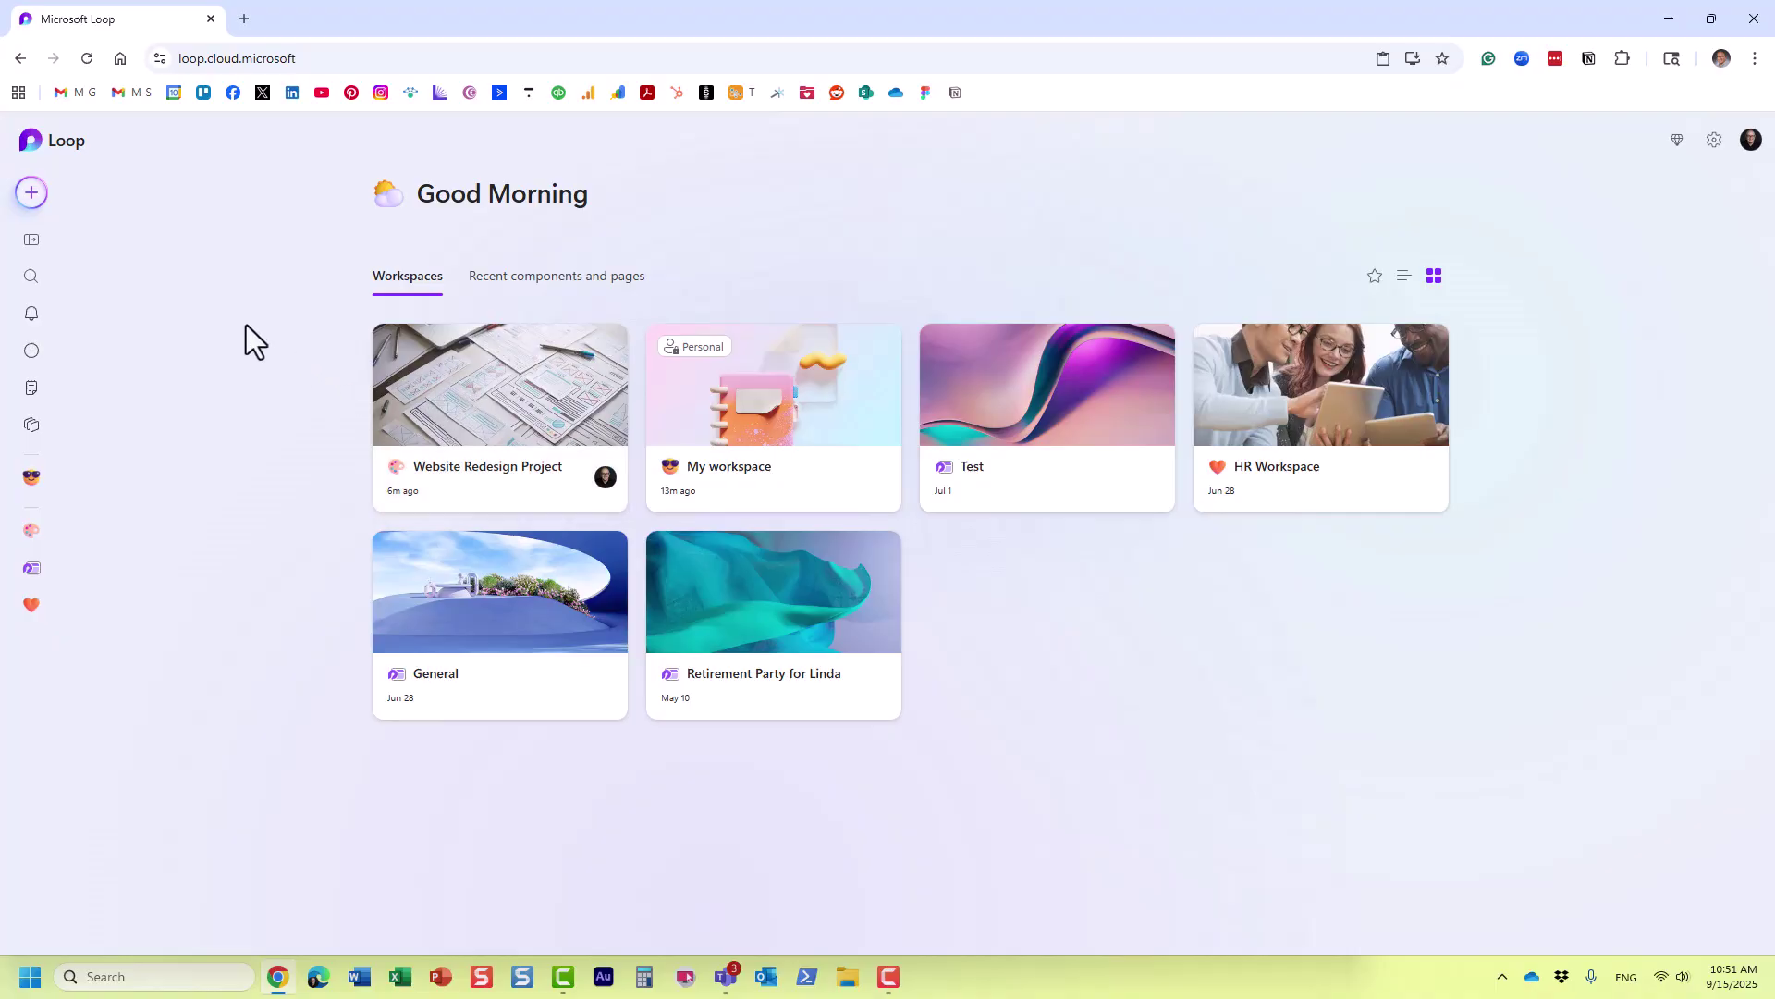
left_click(32, 190)
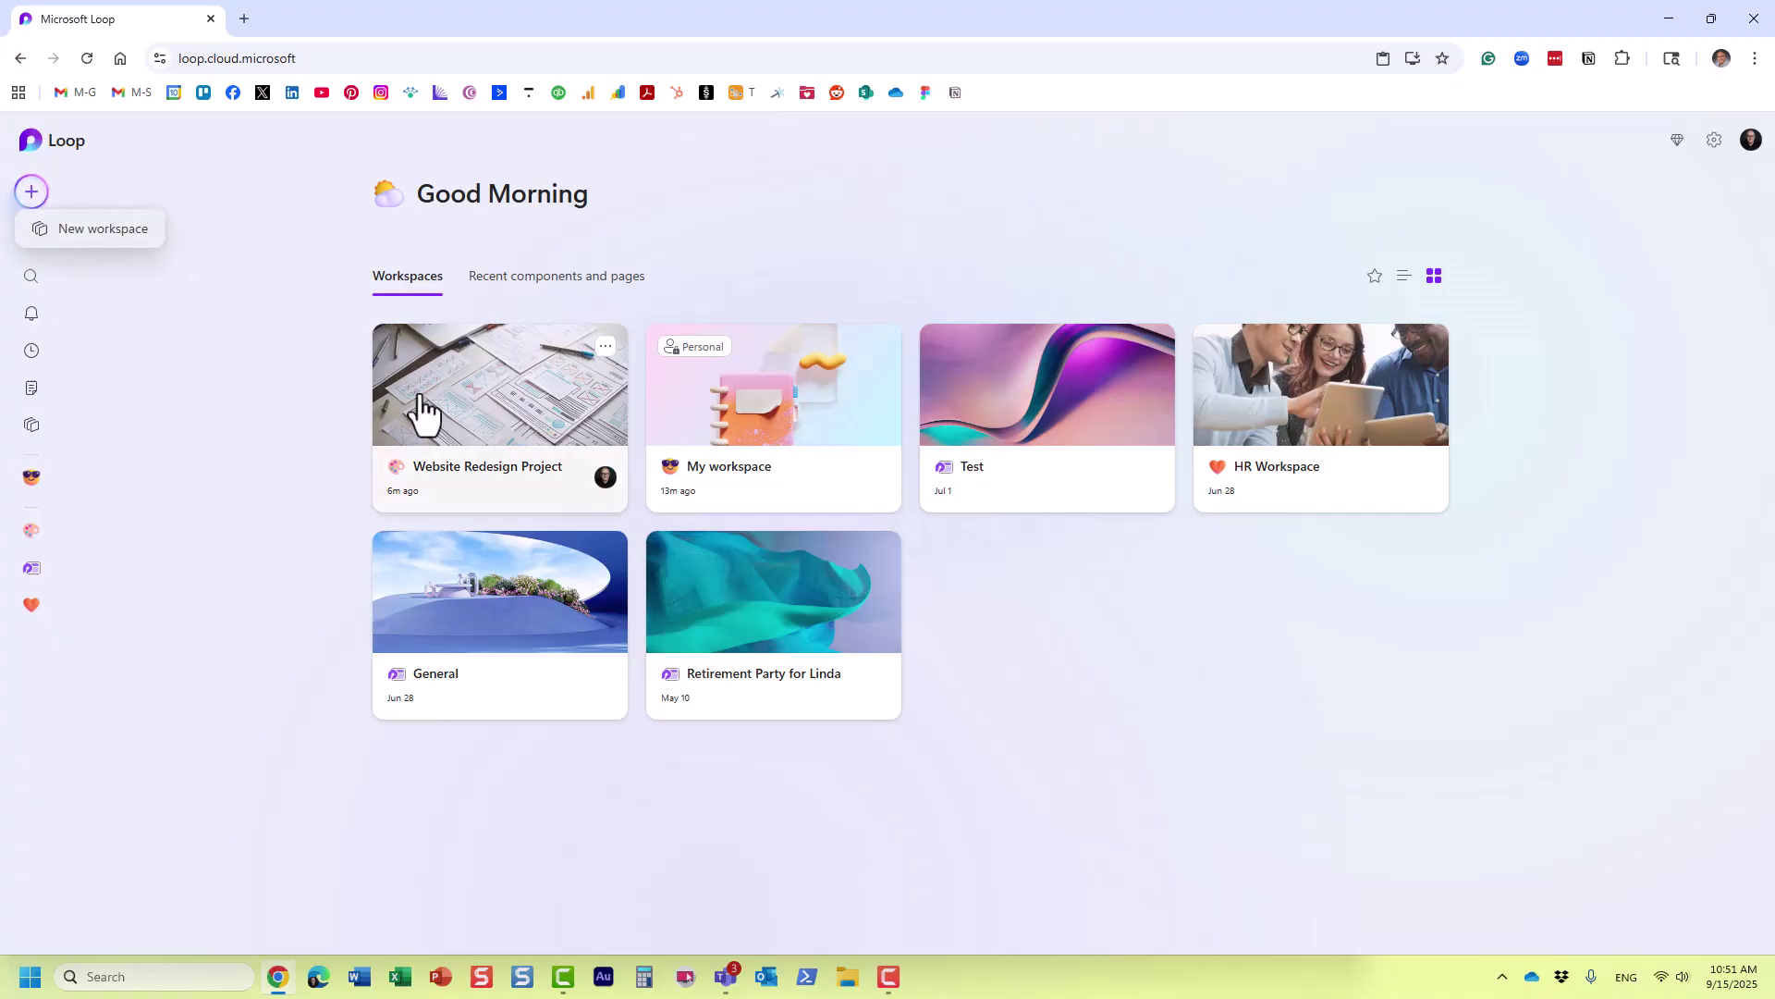
left_click(511, 398)
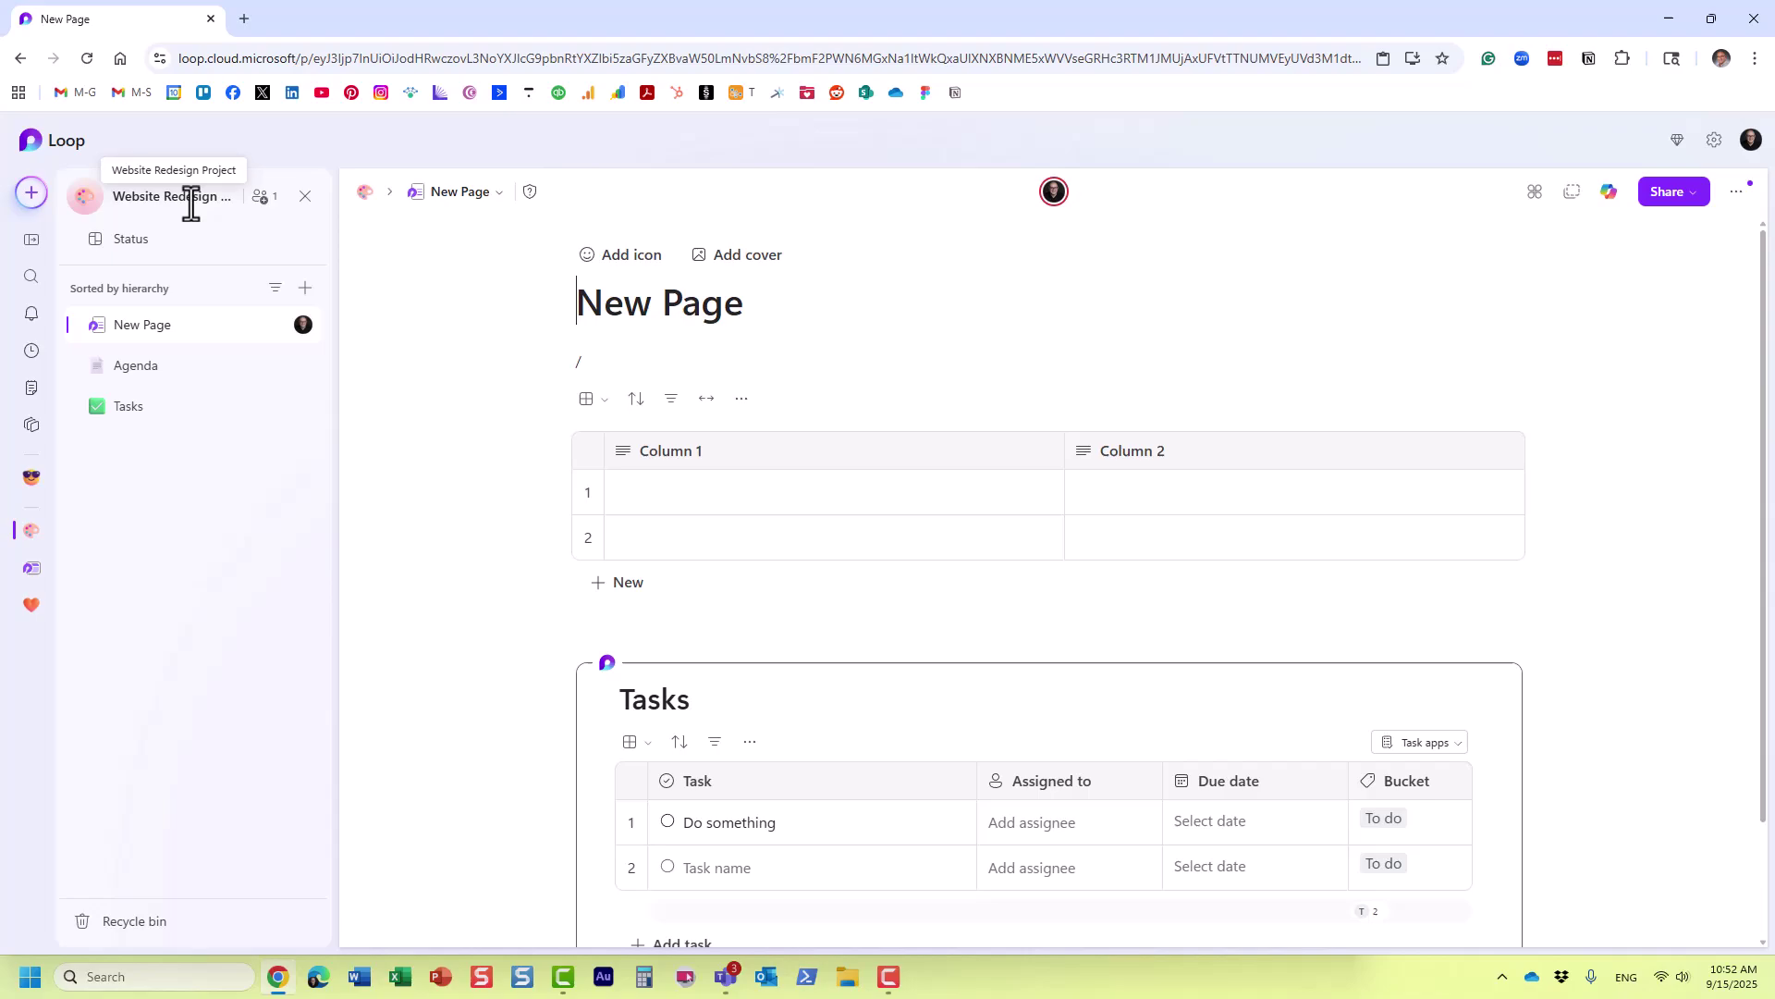
left_click(263, 202)
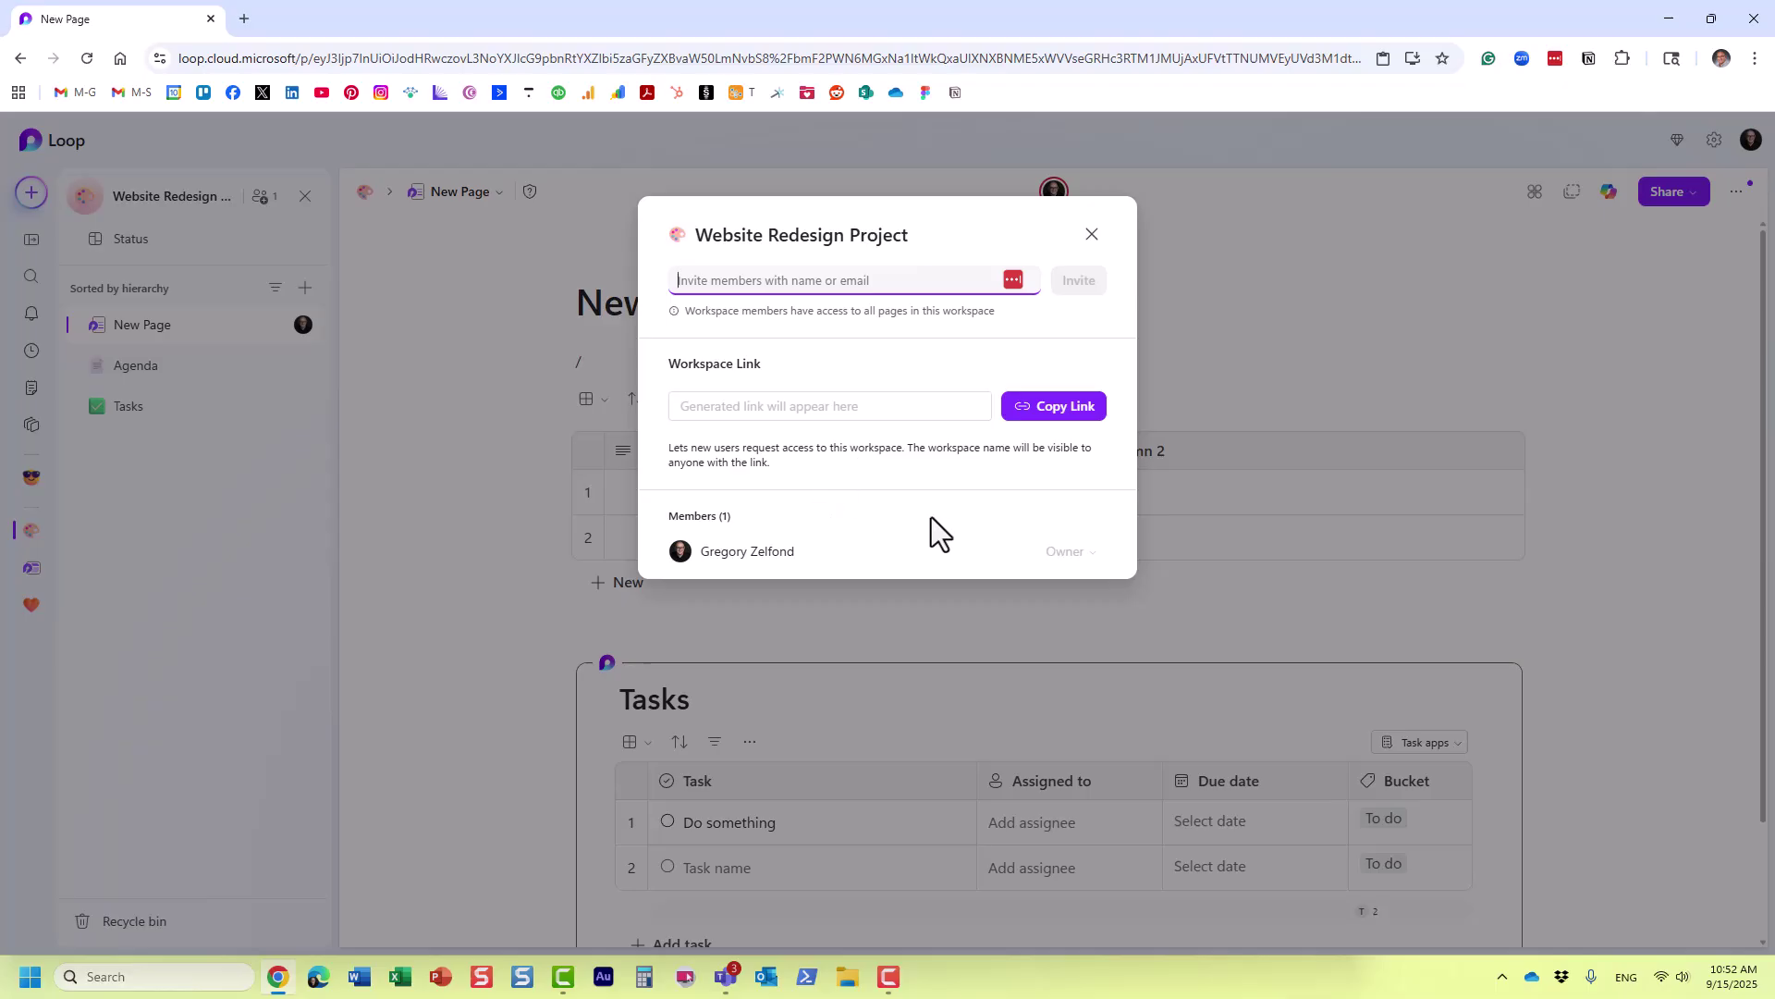
left_click(1093, 238)
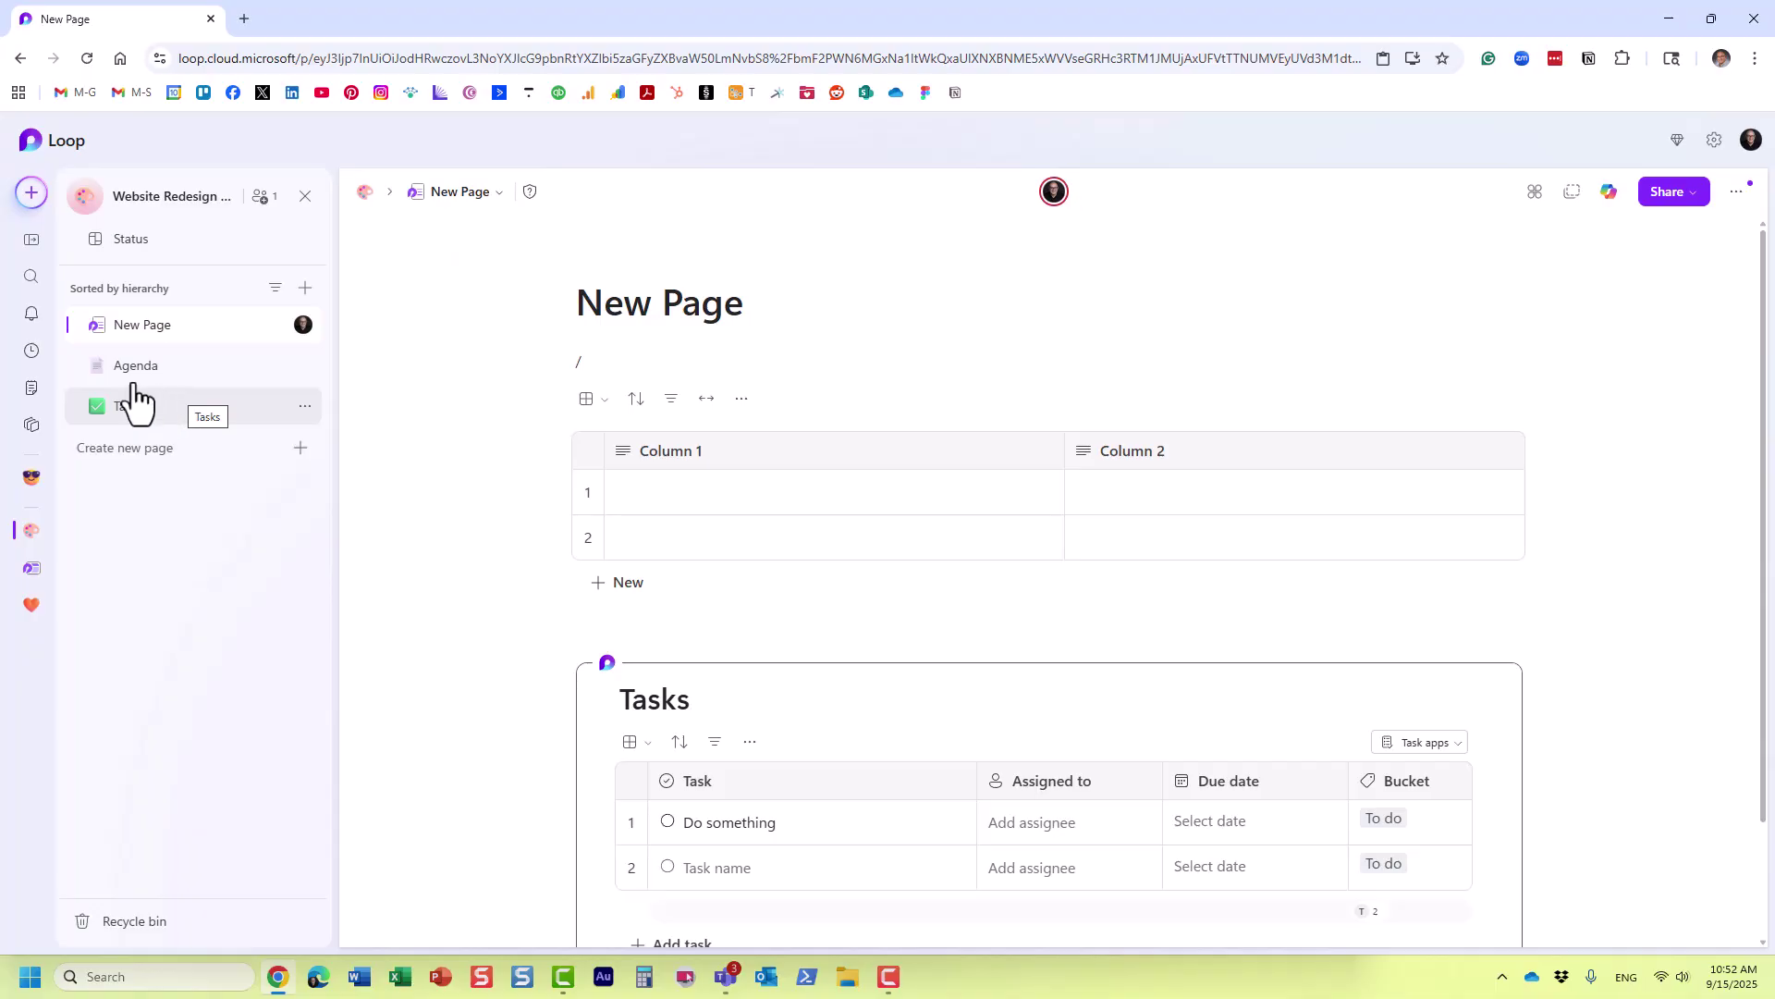
Go back to the Loop home screen showing all six workspace cards
left_click(41, 139)
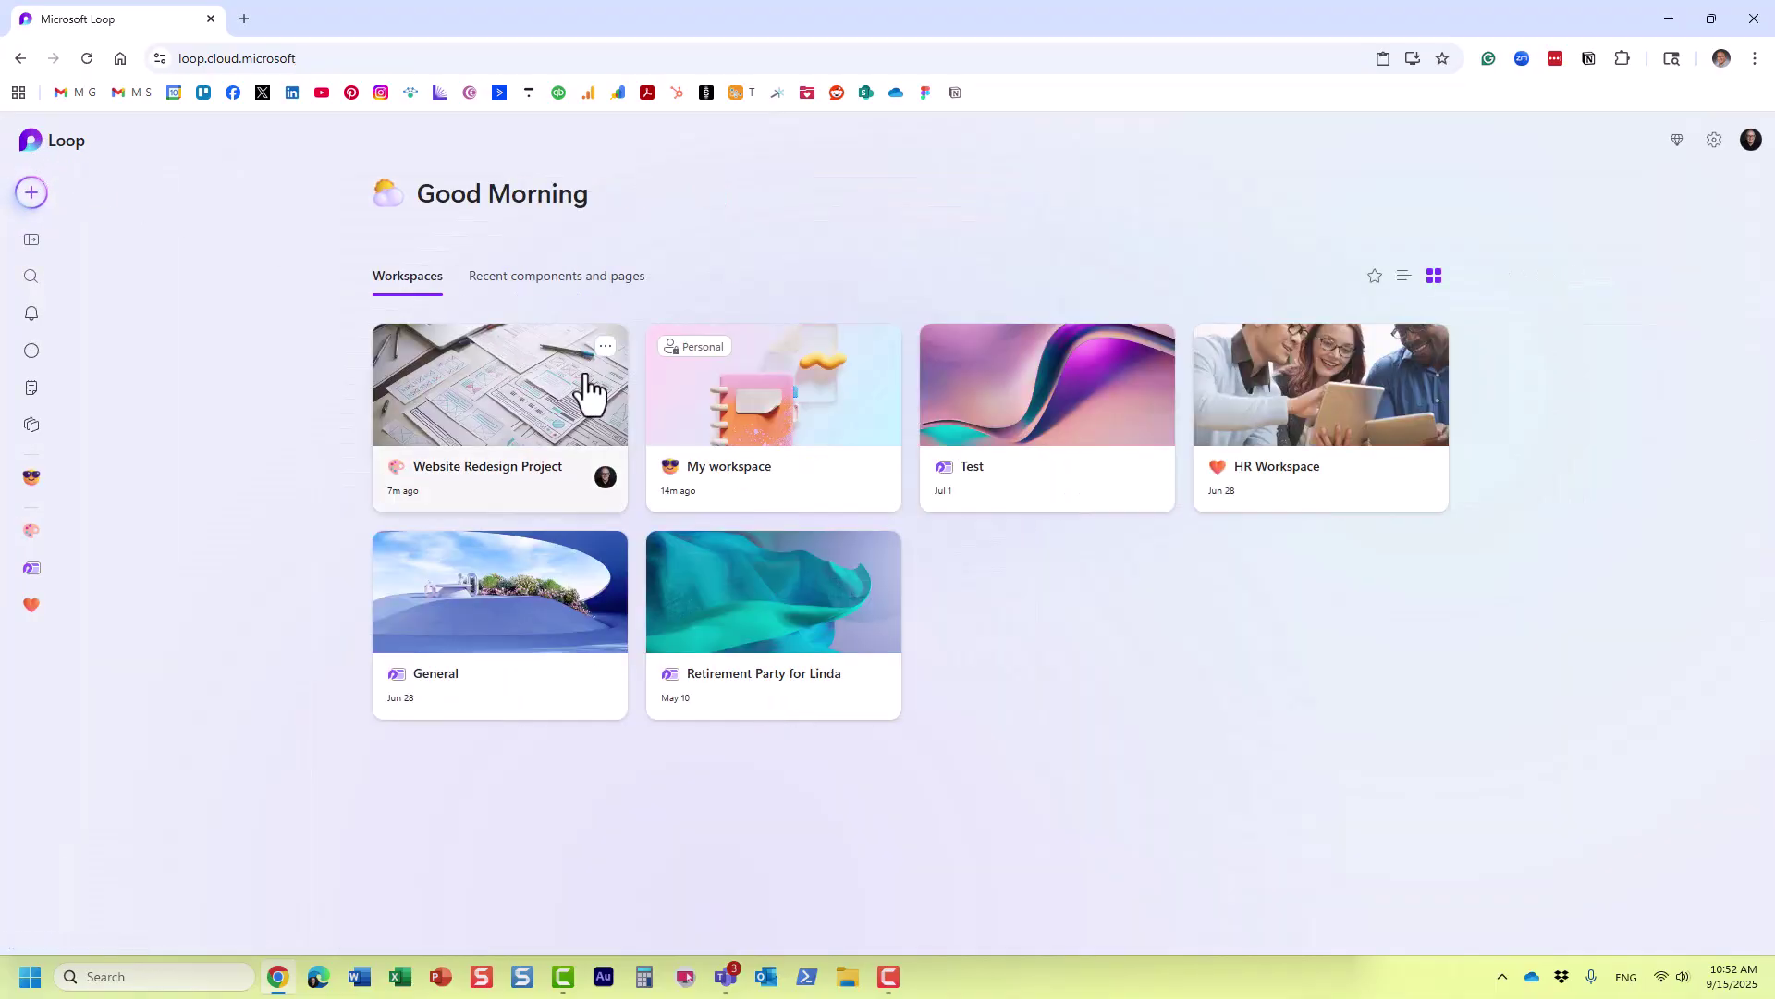